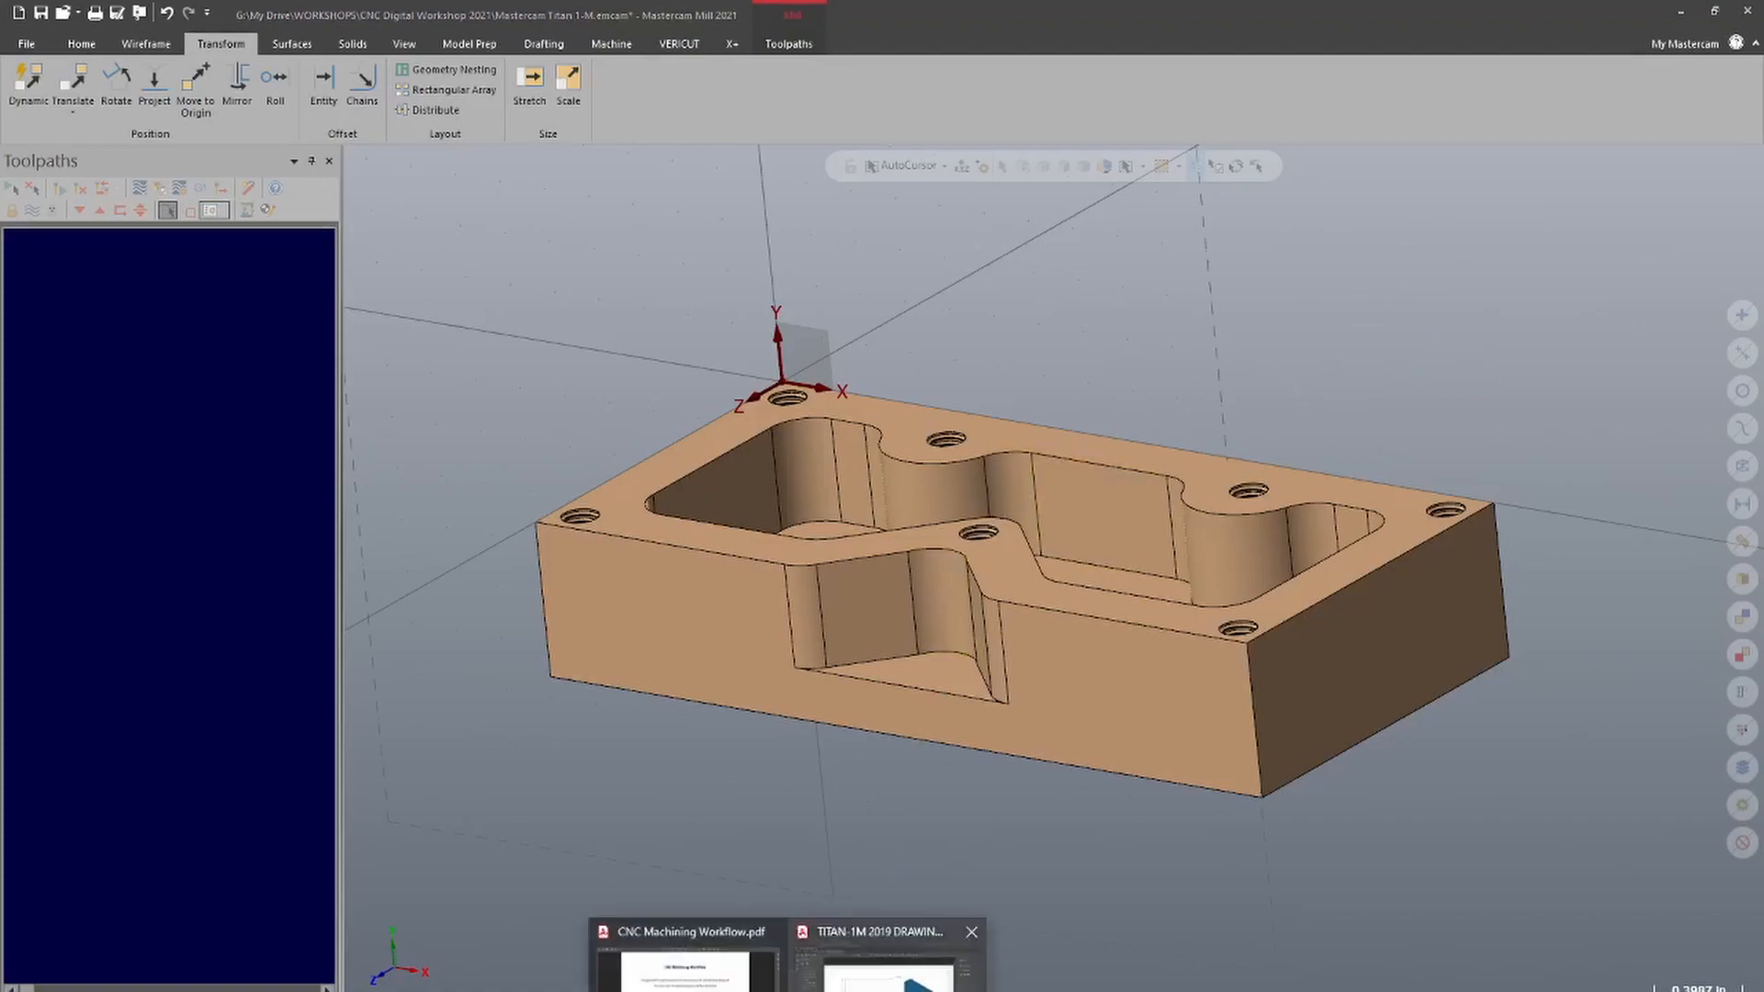
Switch to the TITAN-1M drawing PDF, look through its dimensioned sheets, and return to the Mastercam model
left_click(889, 947)
scroll(881, 635, "down", 1)
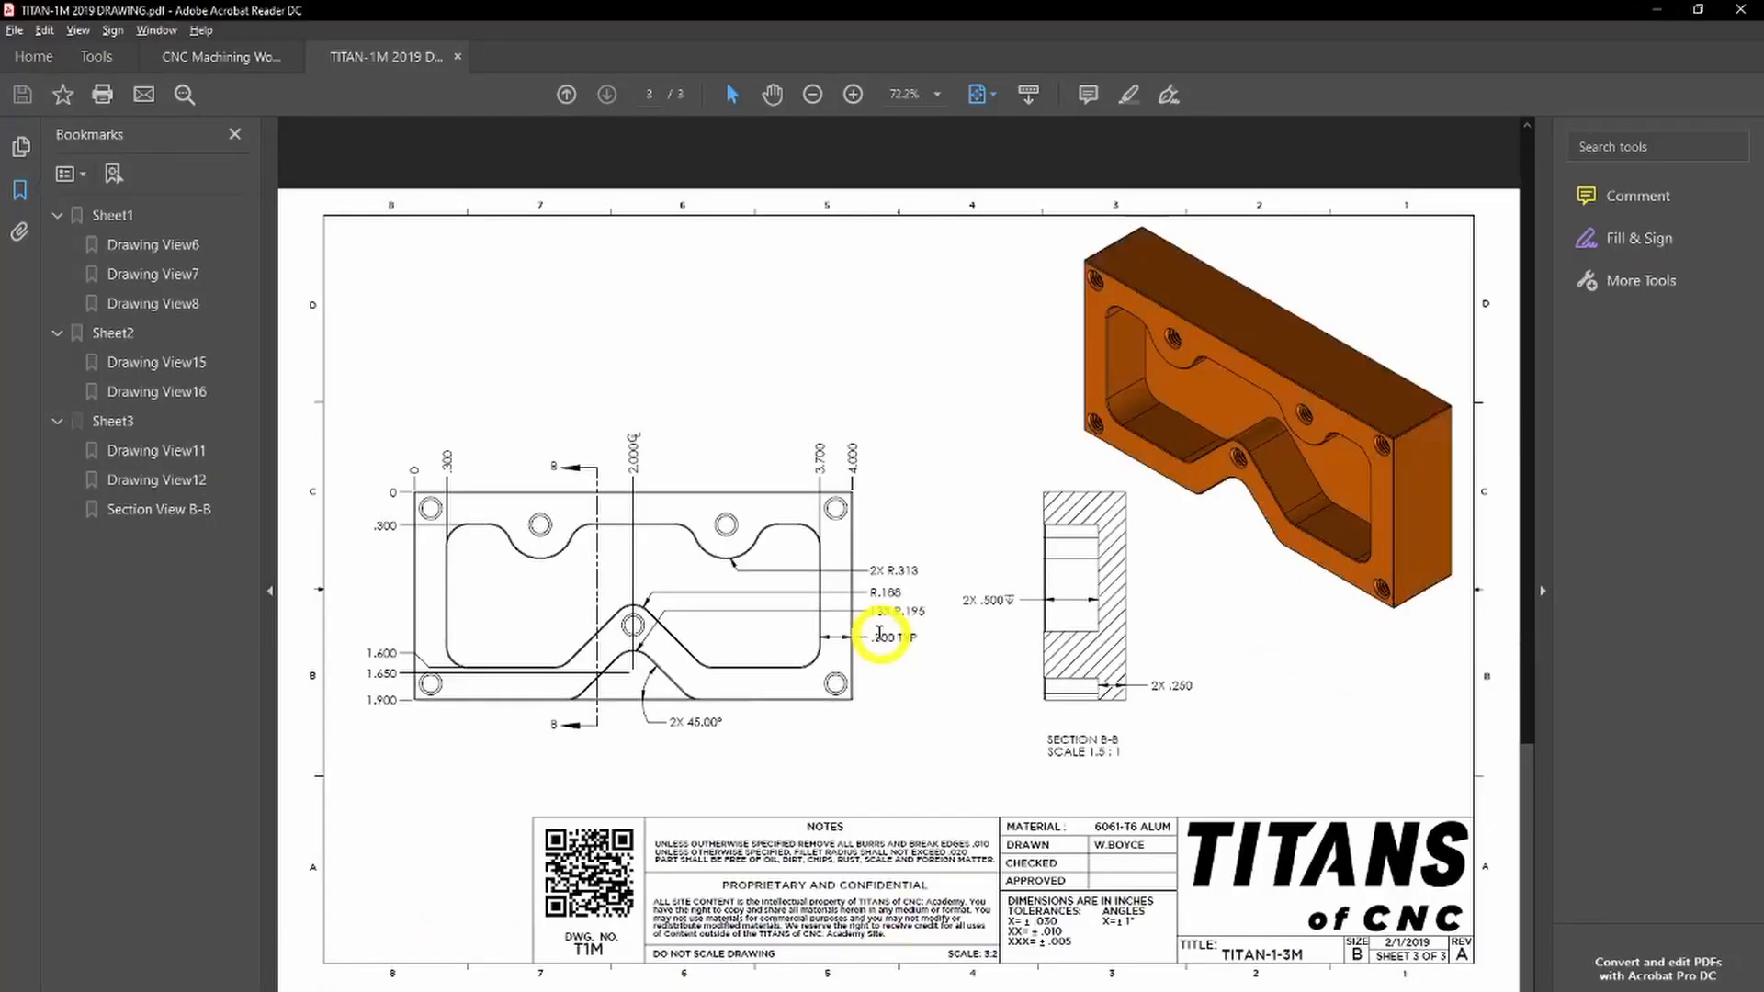
scroll(881, 636, "up", 2)
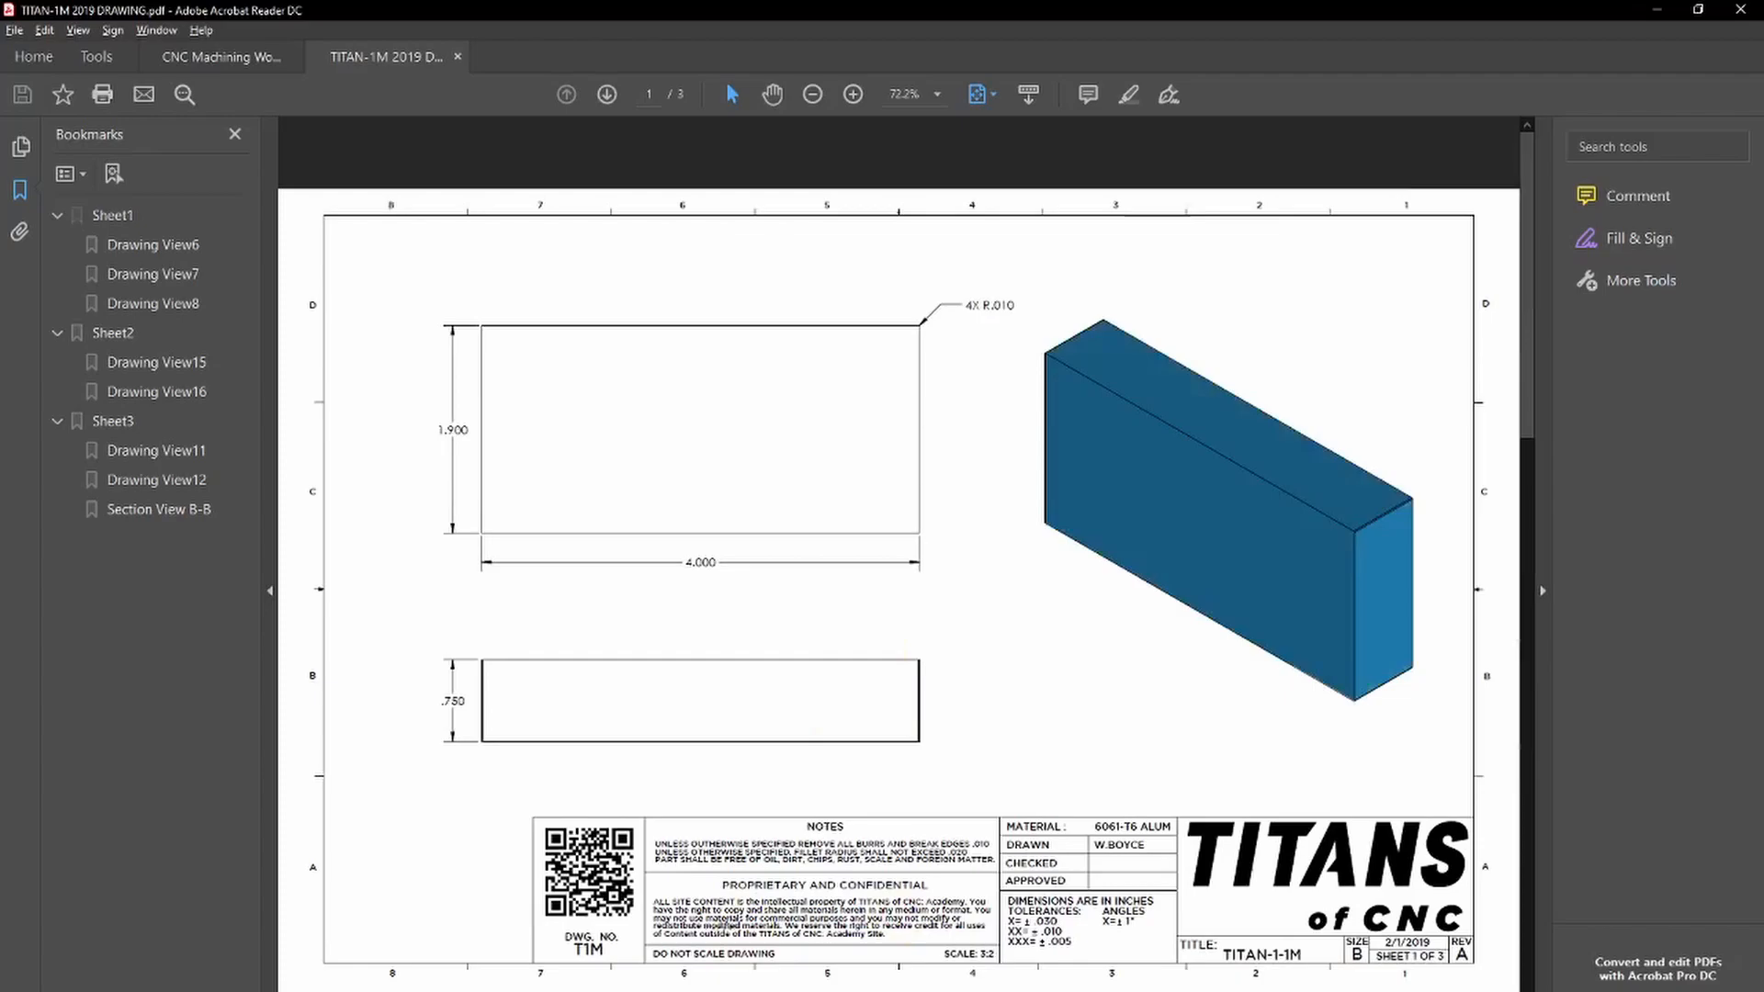
left_click(387, 991)
left_click(460, 985)
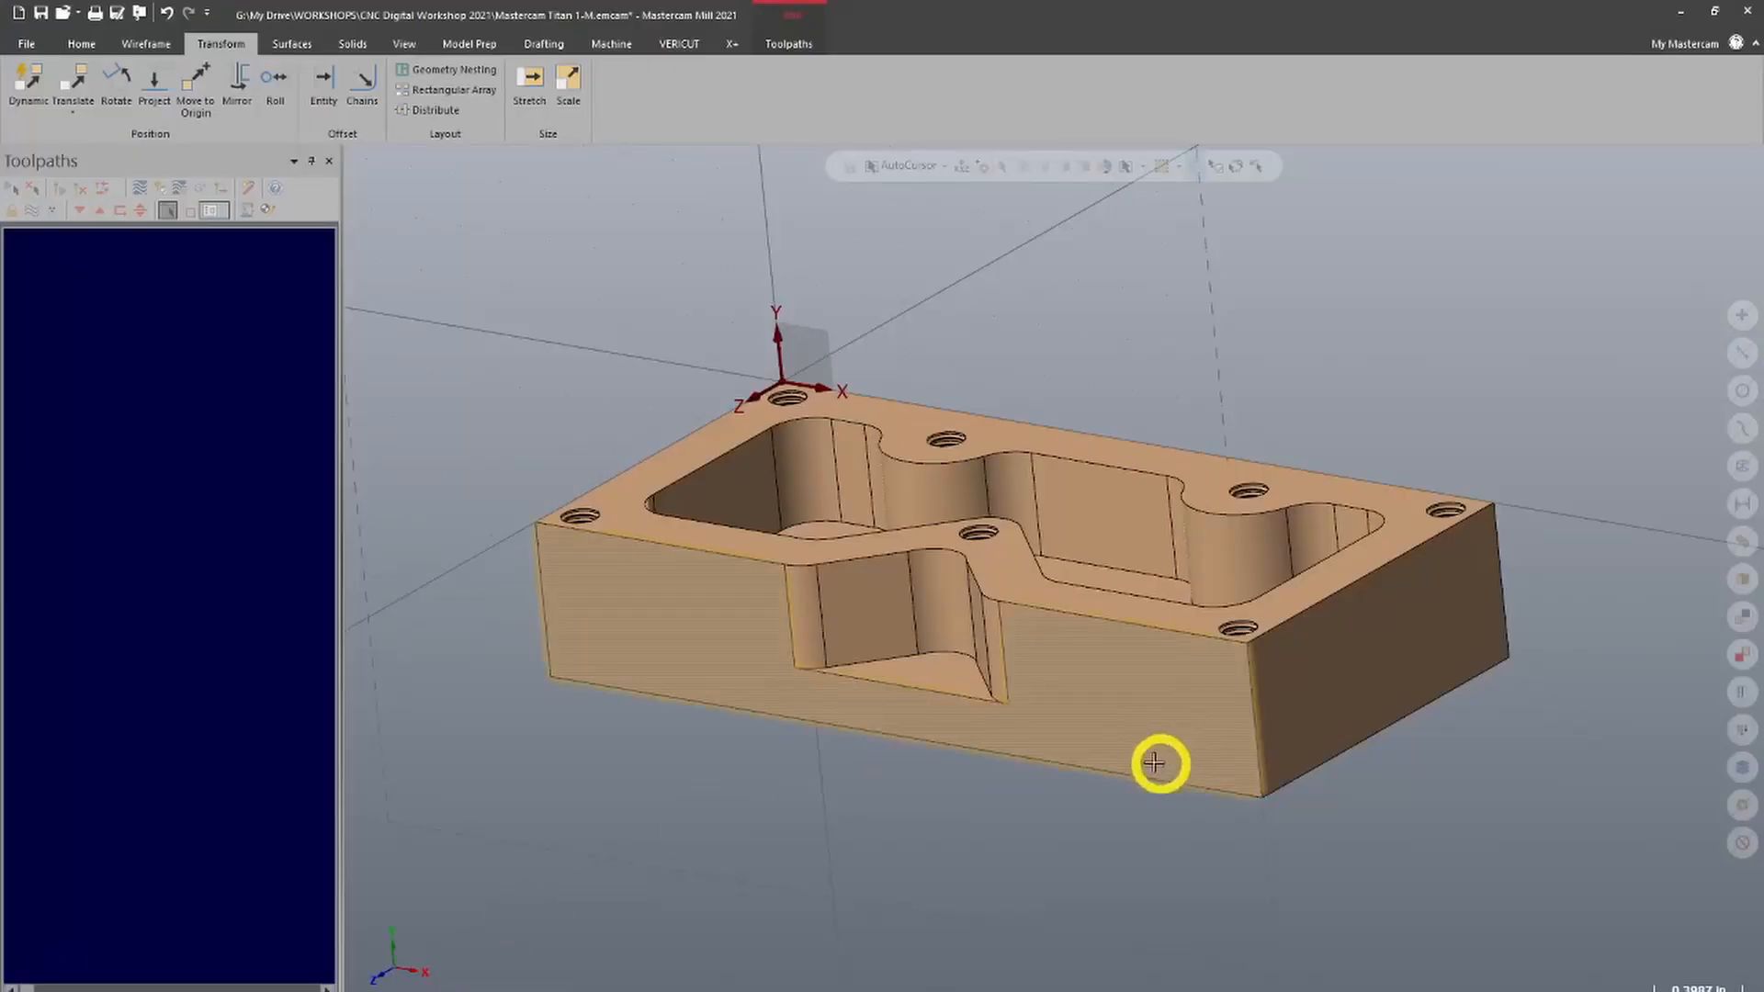
Create a new mill machine group for the part
mouse_move(731, 301)
middle_mouse_down()
mouse_move(745, 334)
mouse_move(752, 320)
middle_mouse_up()
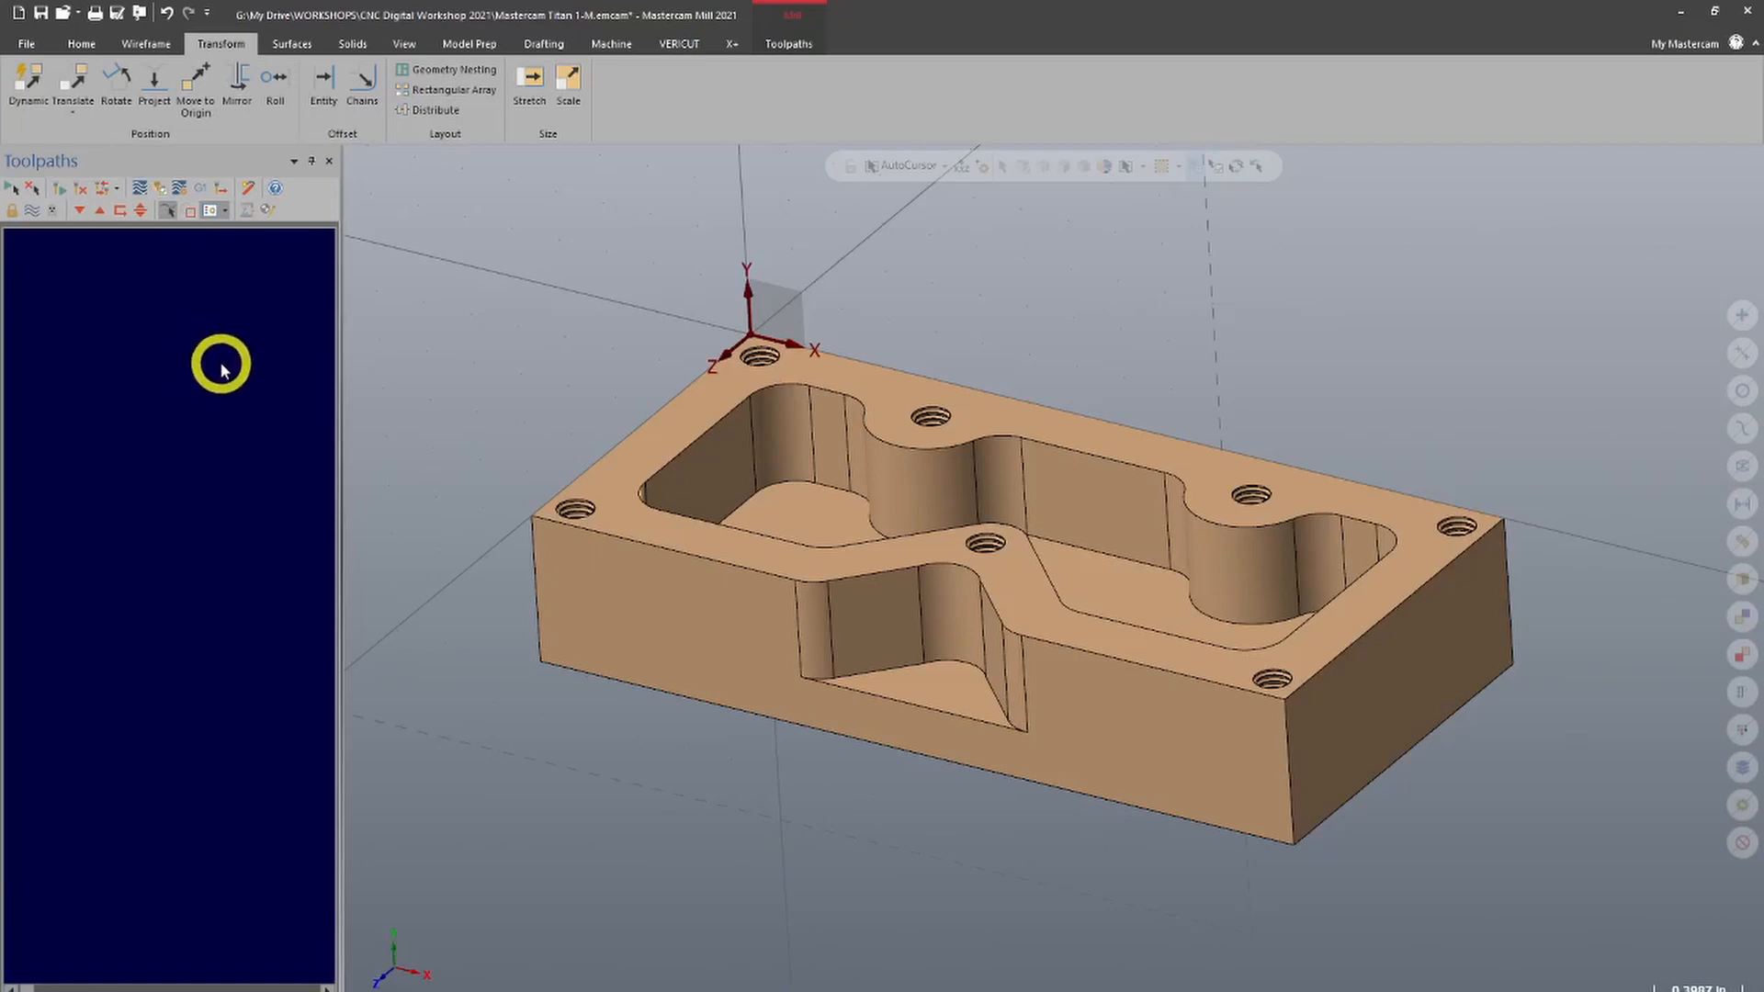
scroll(953, 846, "down", 1)
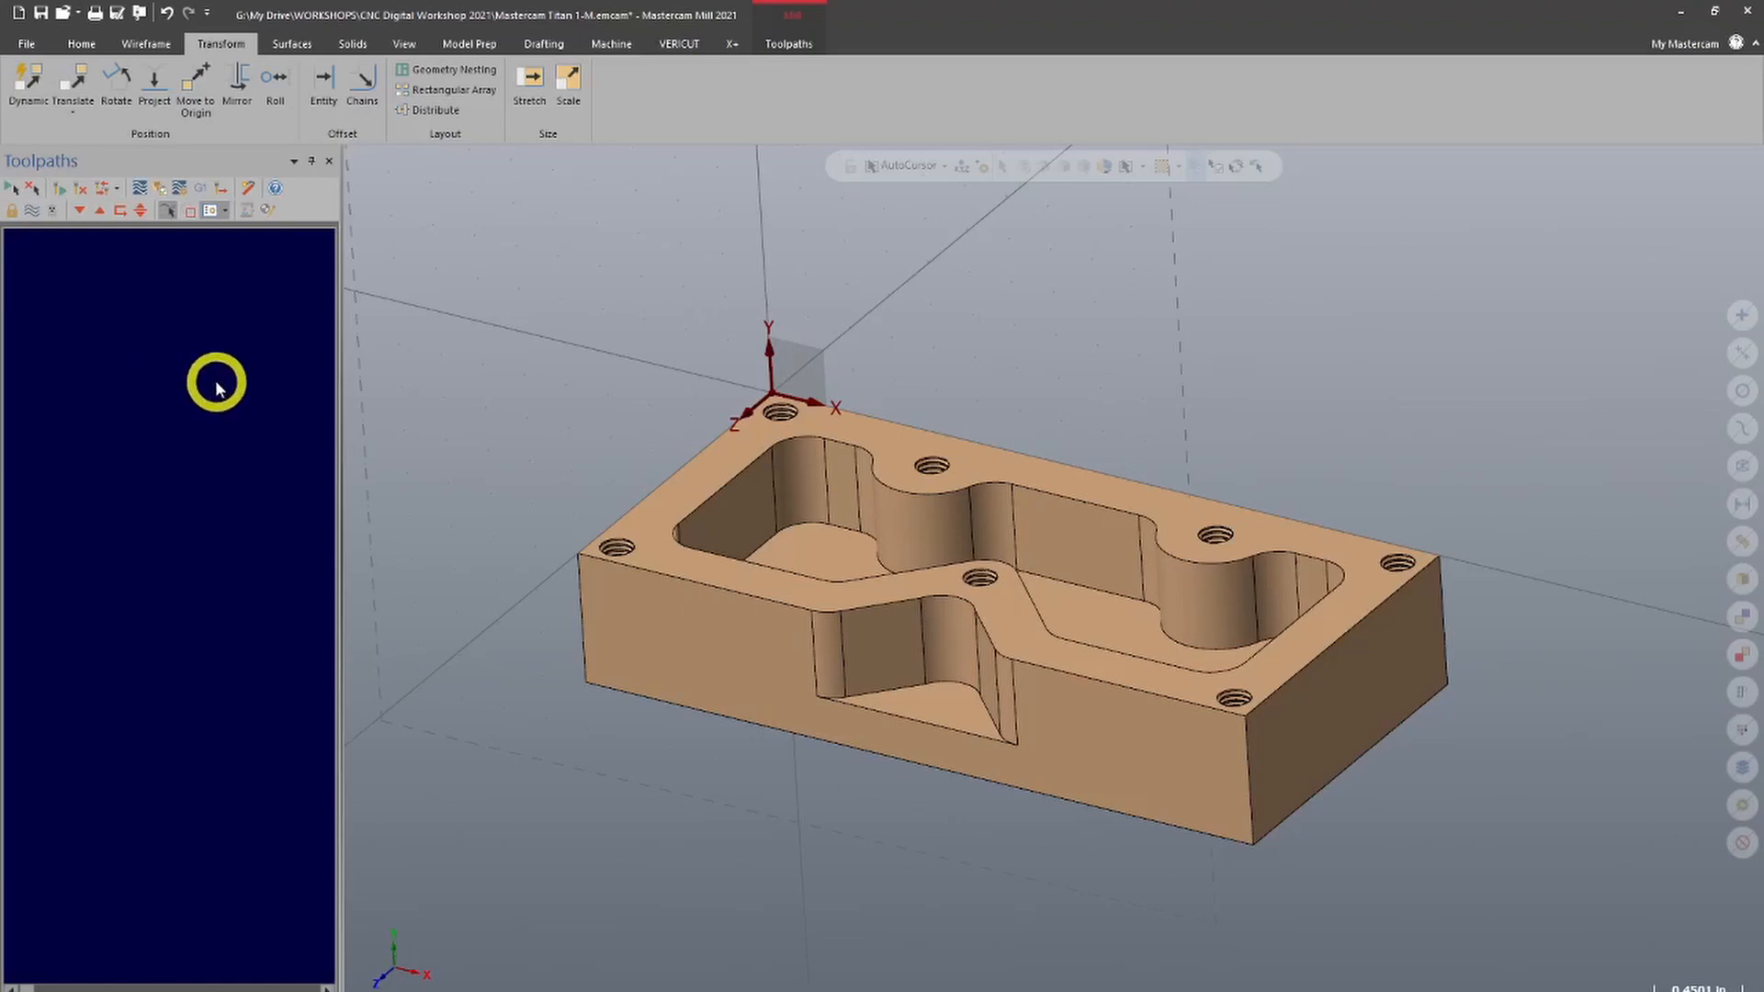
right_click(172, 362)
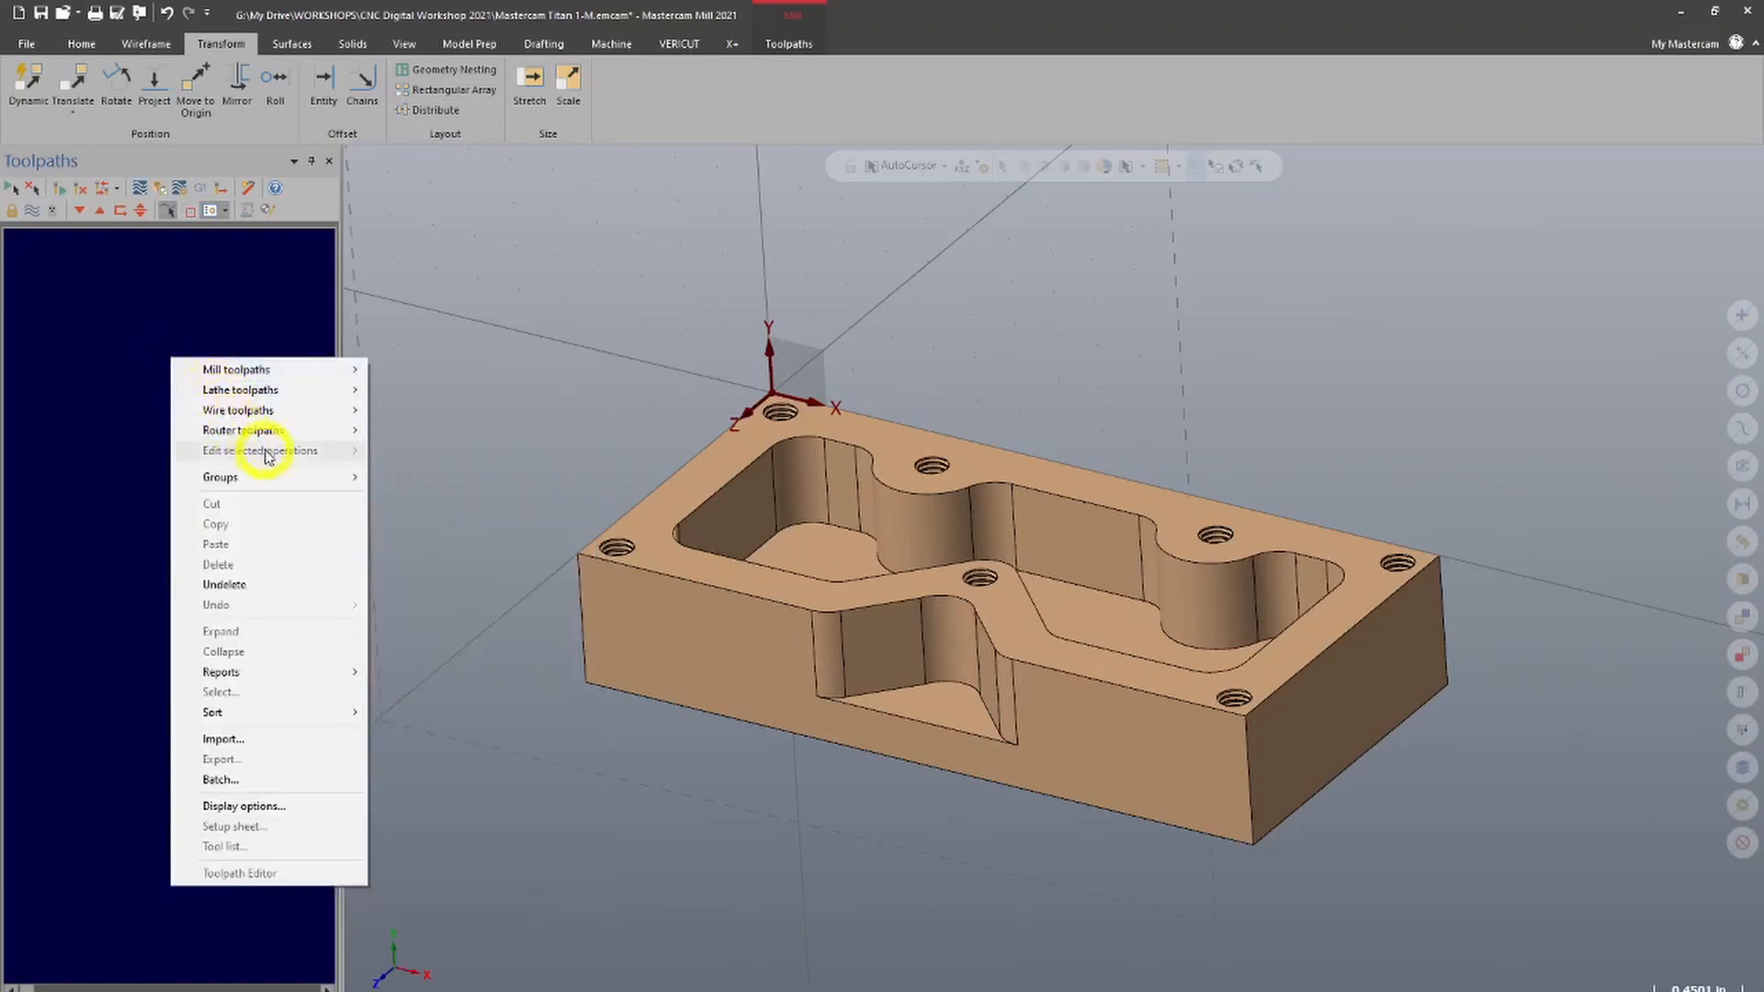
mouse_move(291, 475)
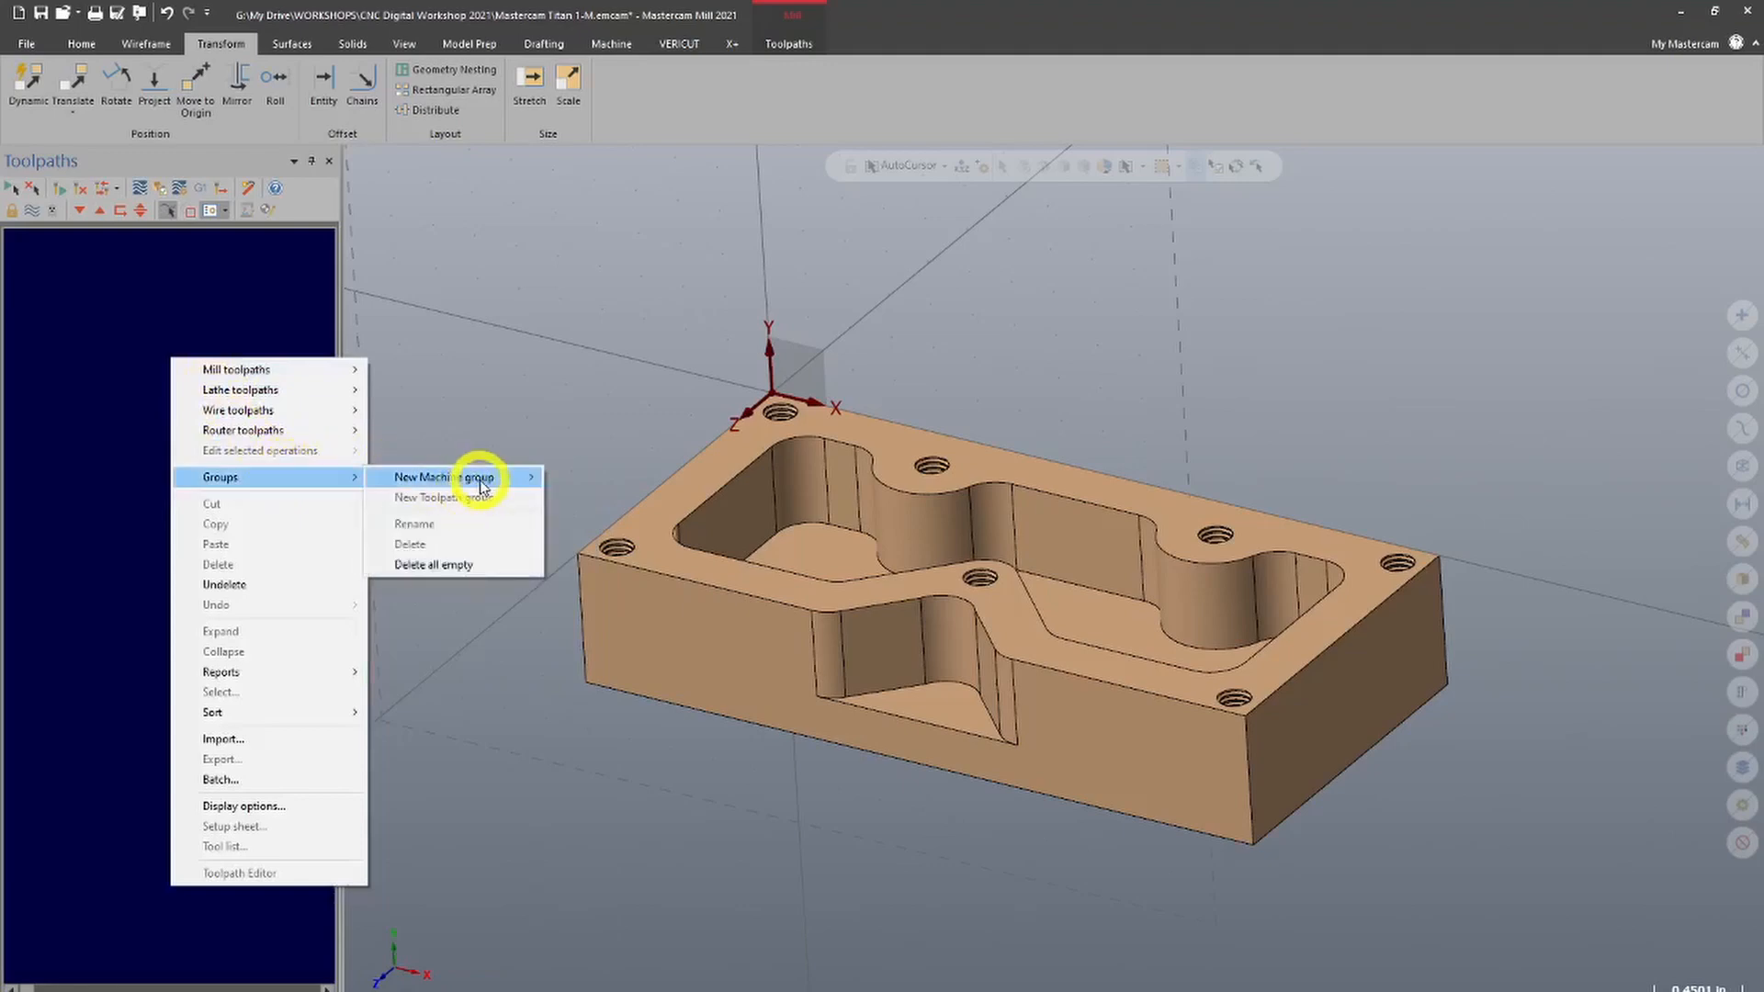
mouse_move(478, 480)
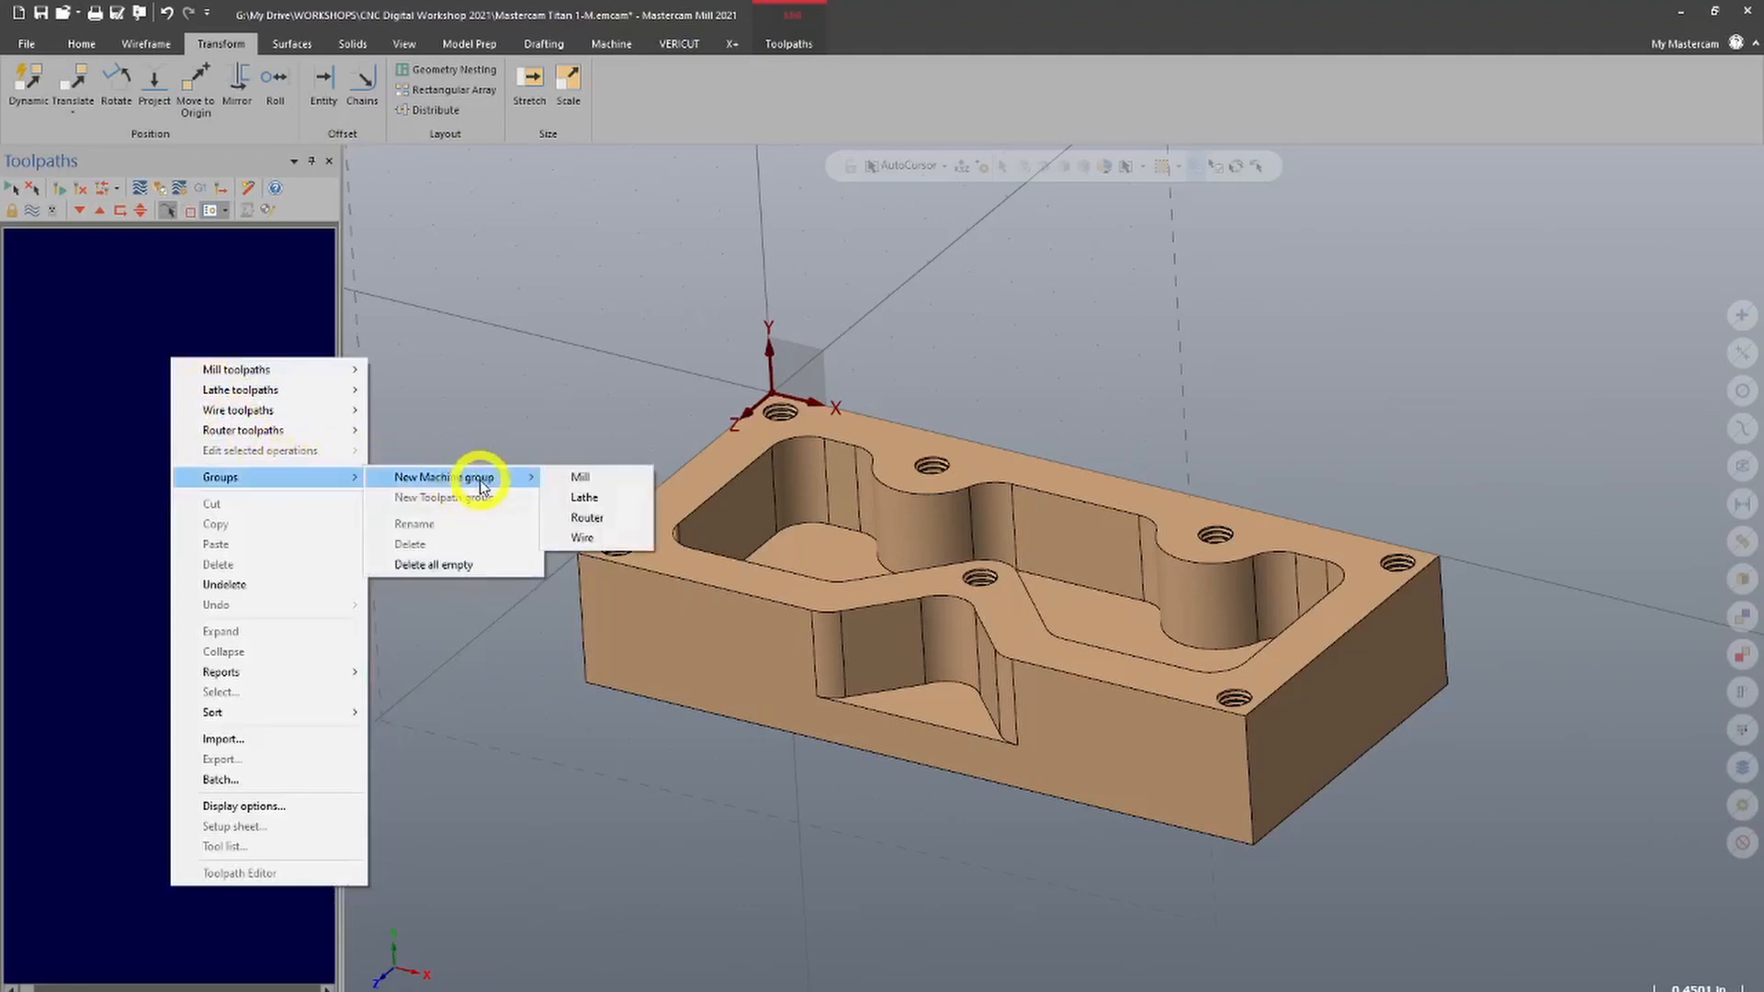
left_click(577, 479)
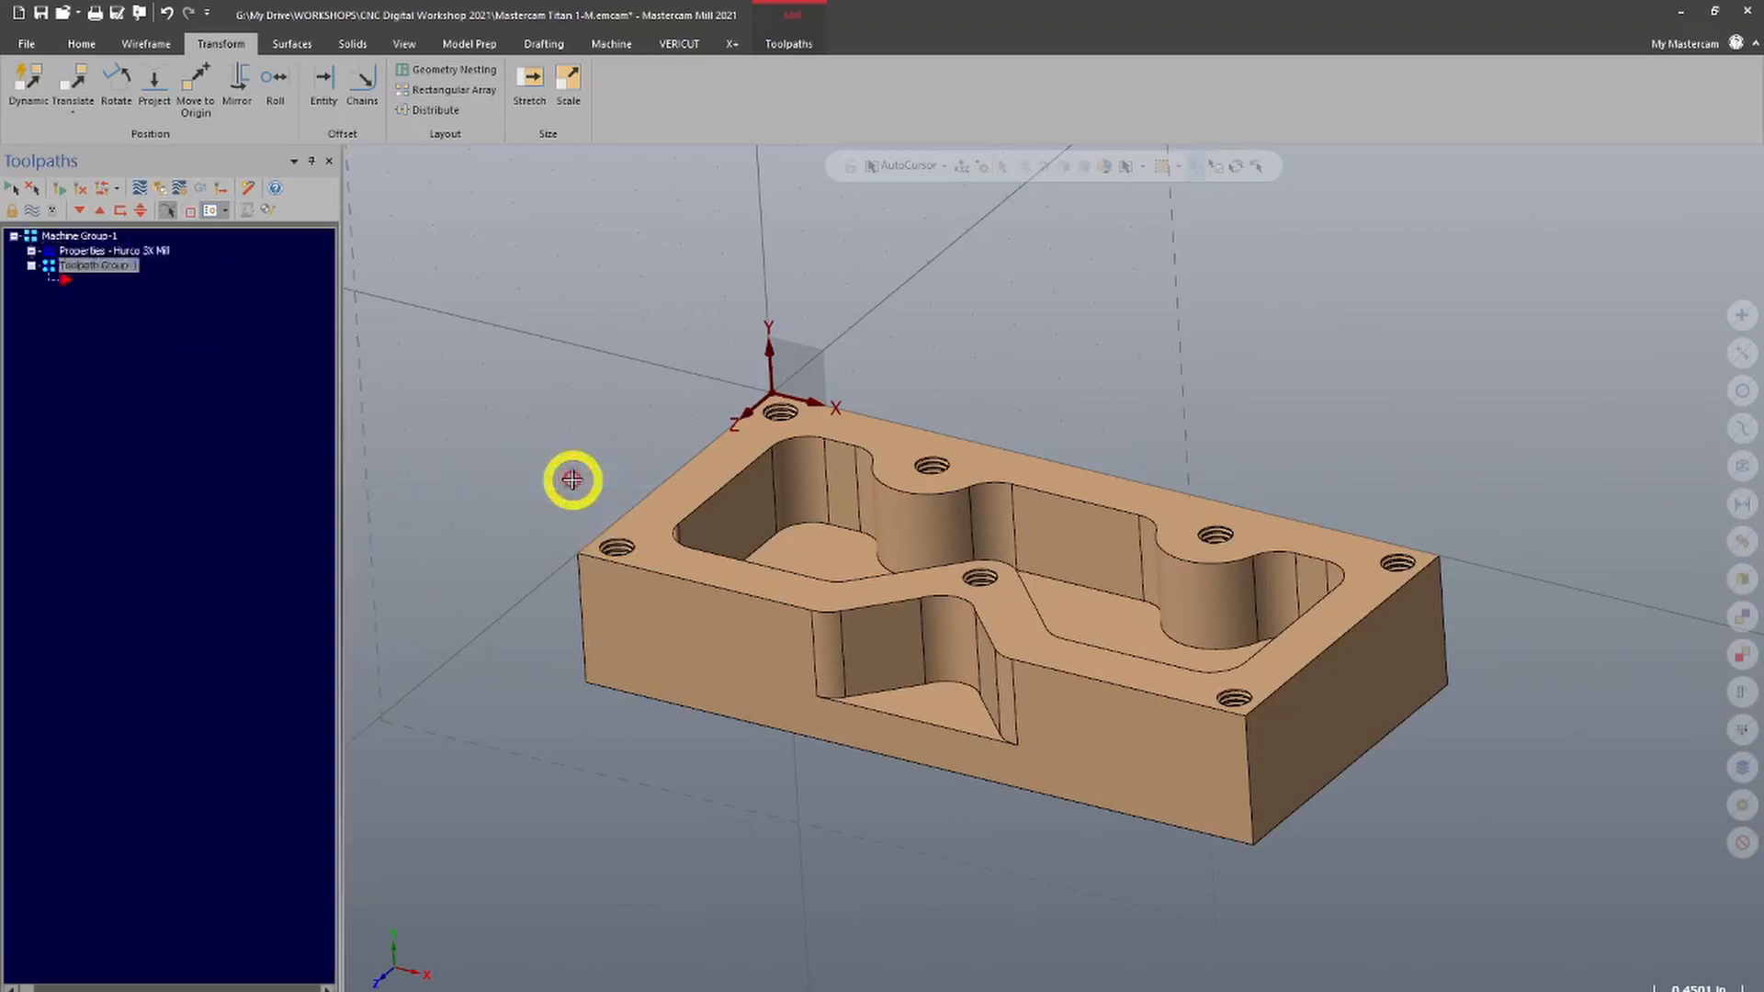
Check the new machine group's machine definition, post processor, tool library and operation defaults files, and accept the properties
left_click_drag(240, 191, 452, 328)
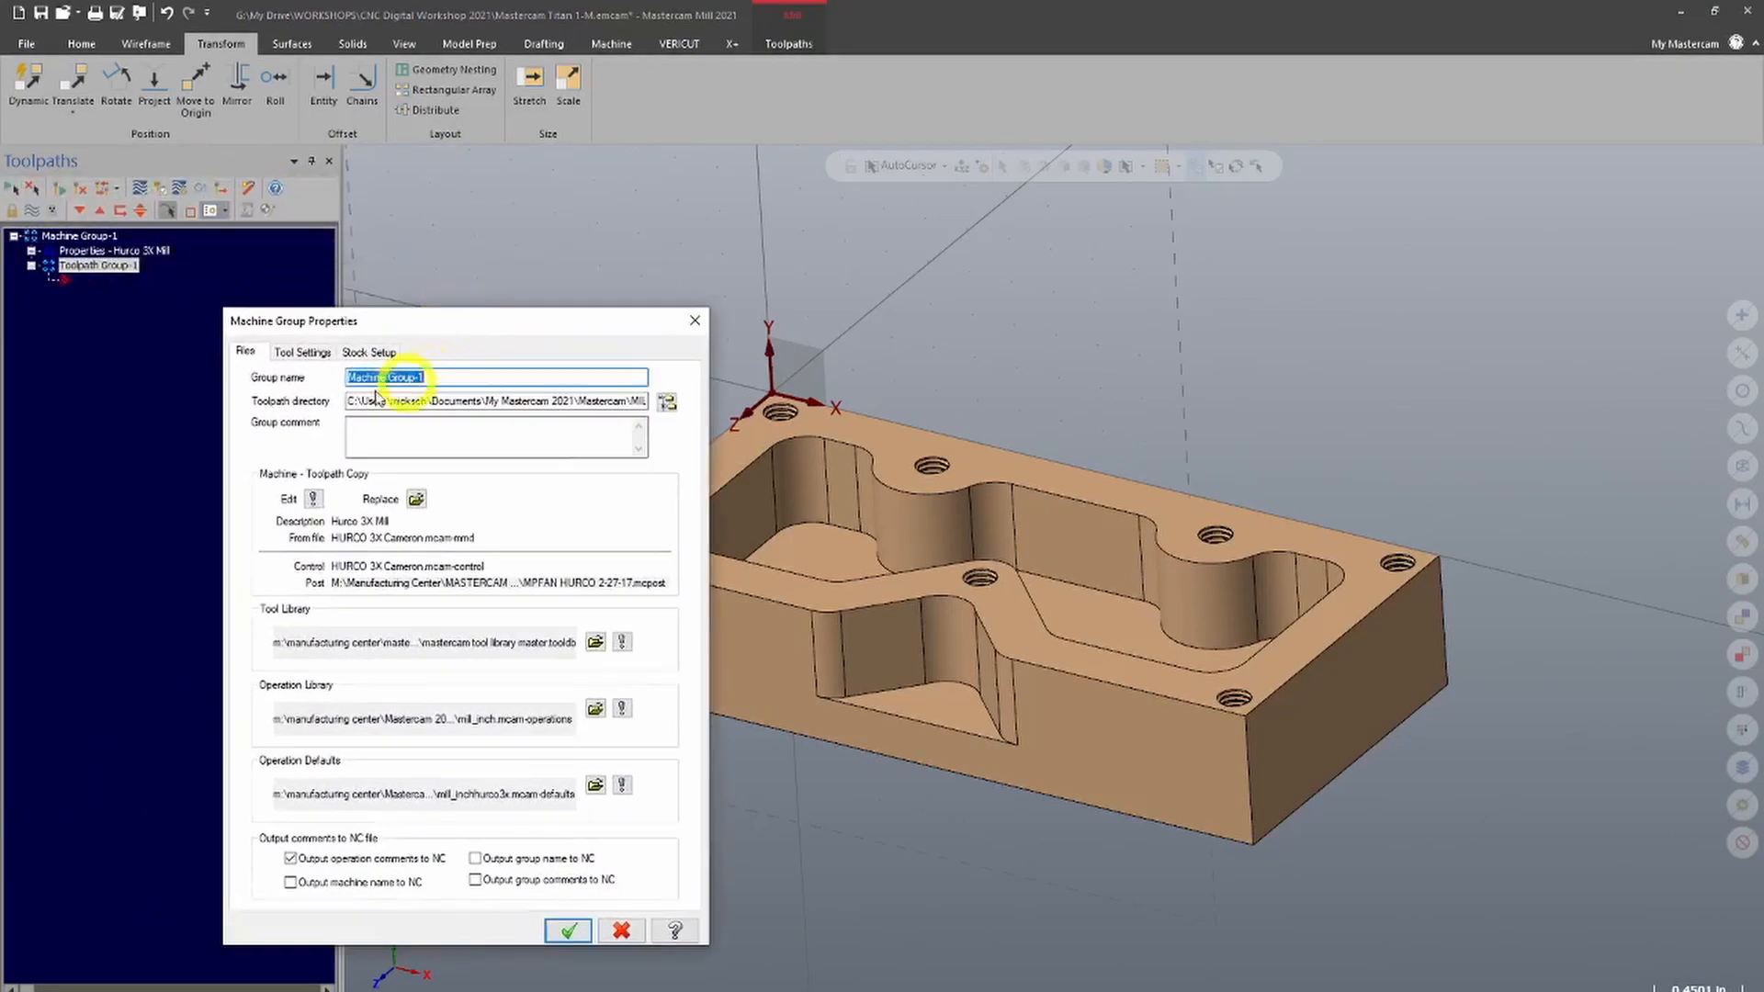
left_click(100, 250)
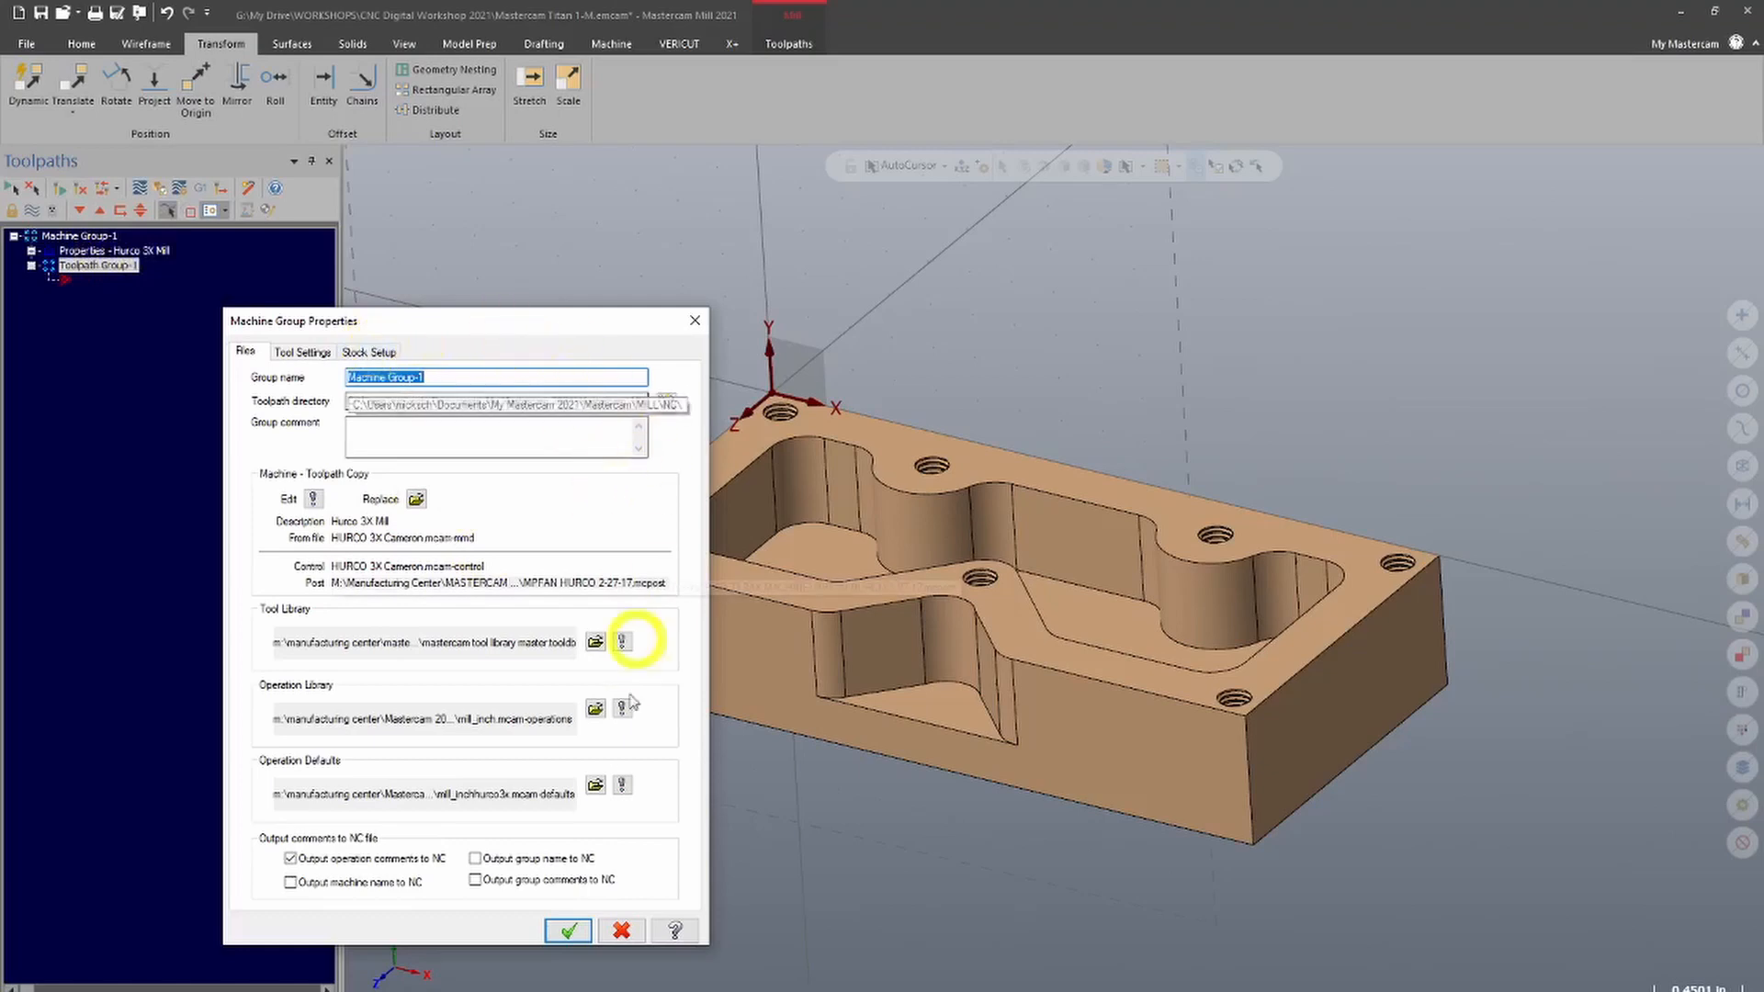
left_click(570, 930)
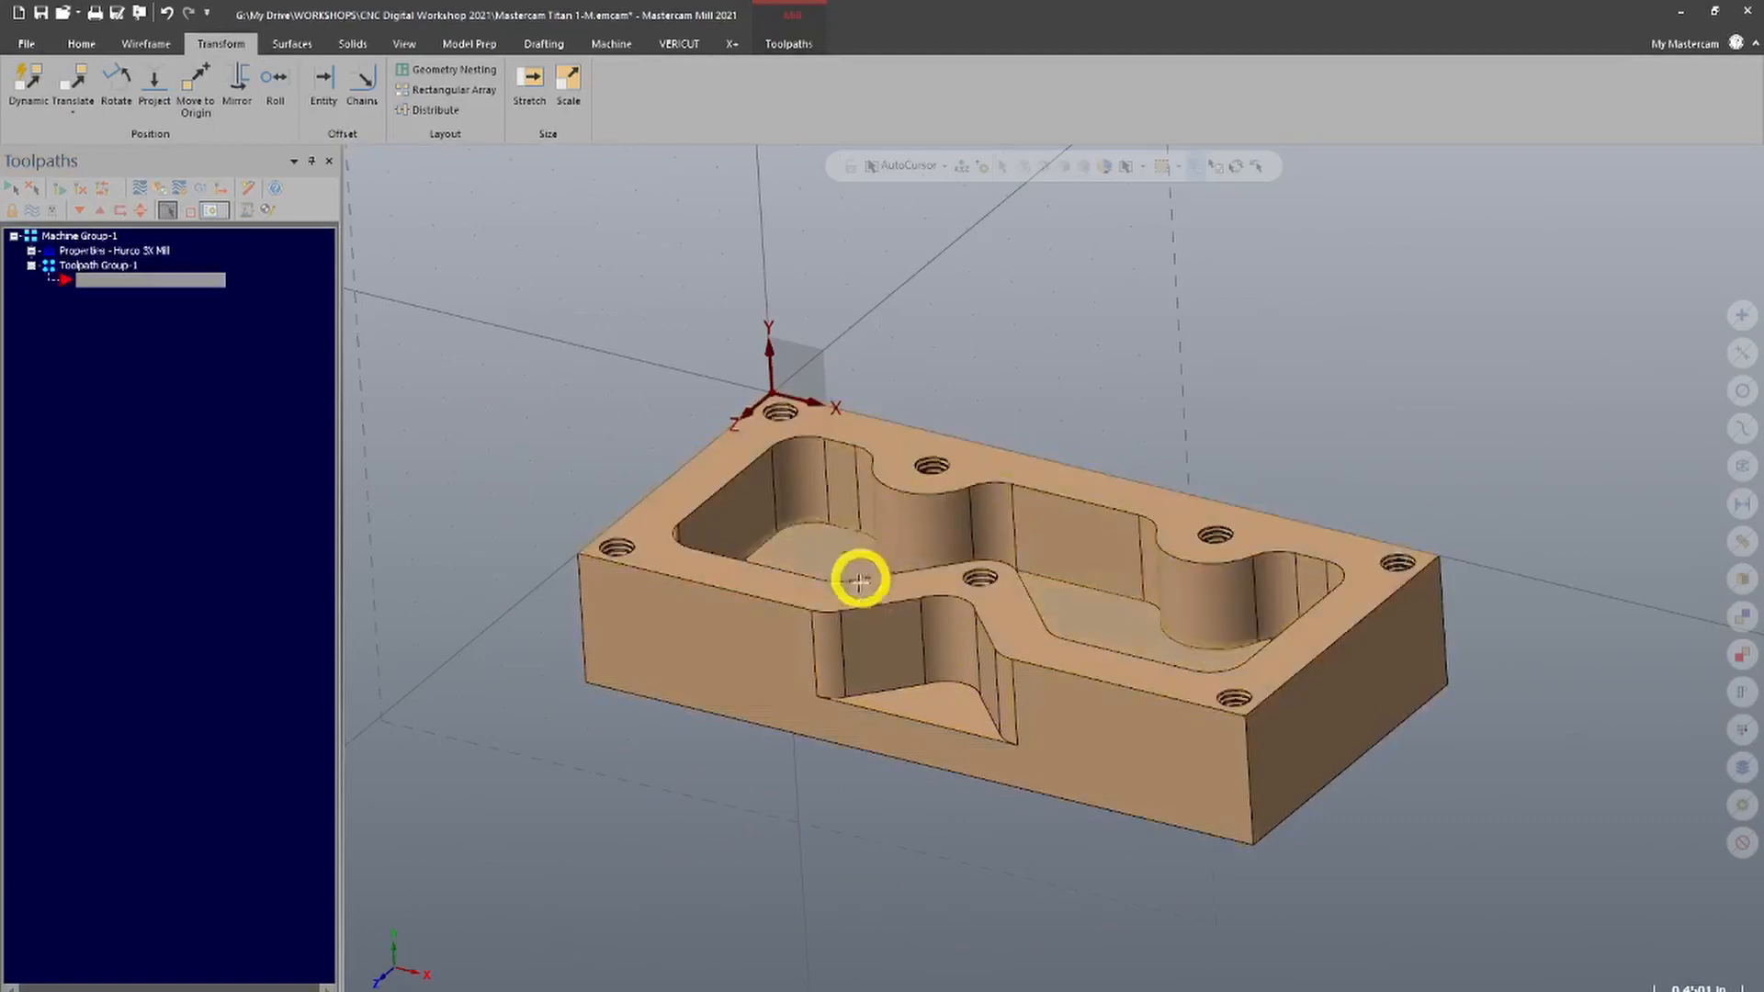
Review the stock plane, shape, size and origin settings in the machine group's stock setup, leaving without changes
left_click(31, 251)
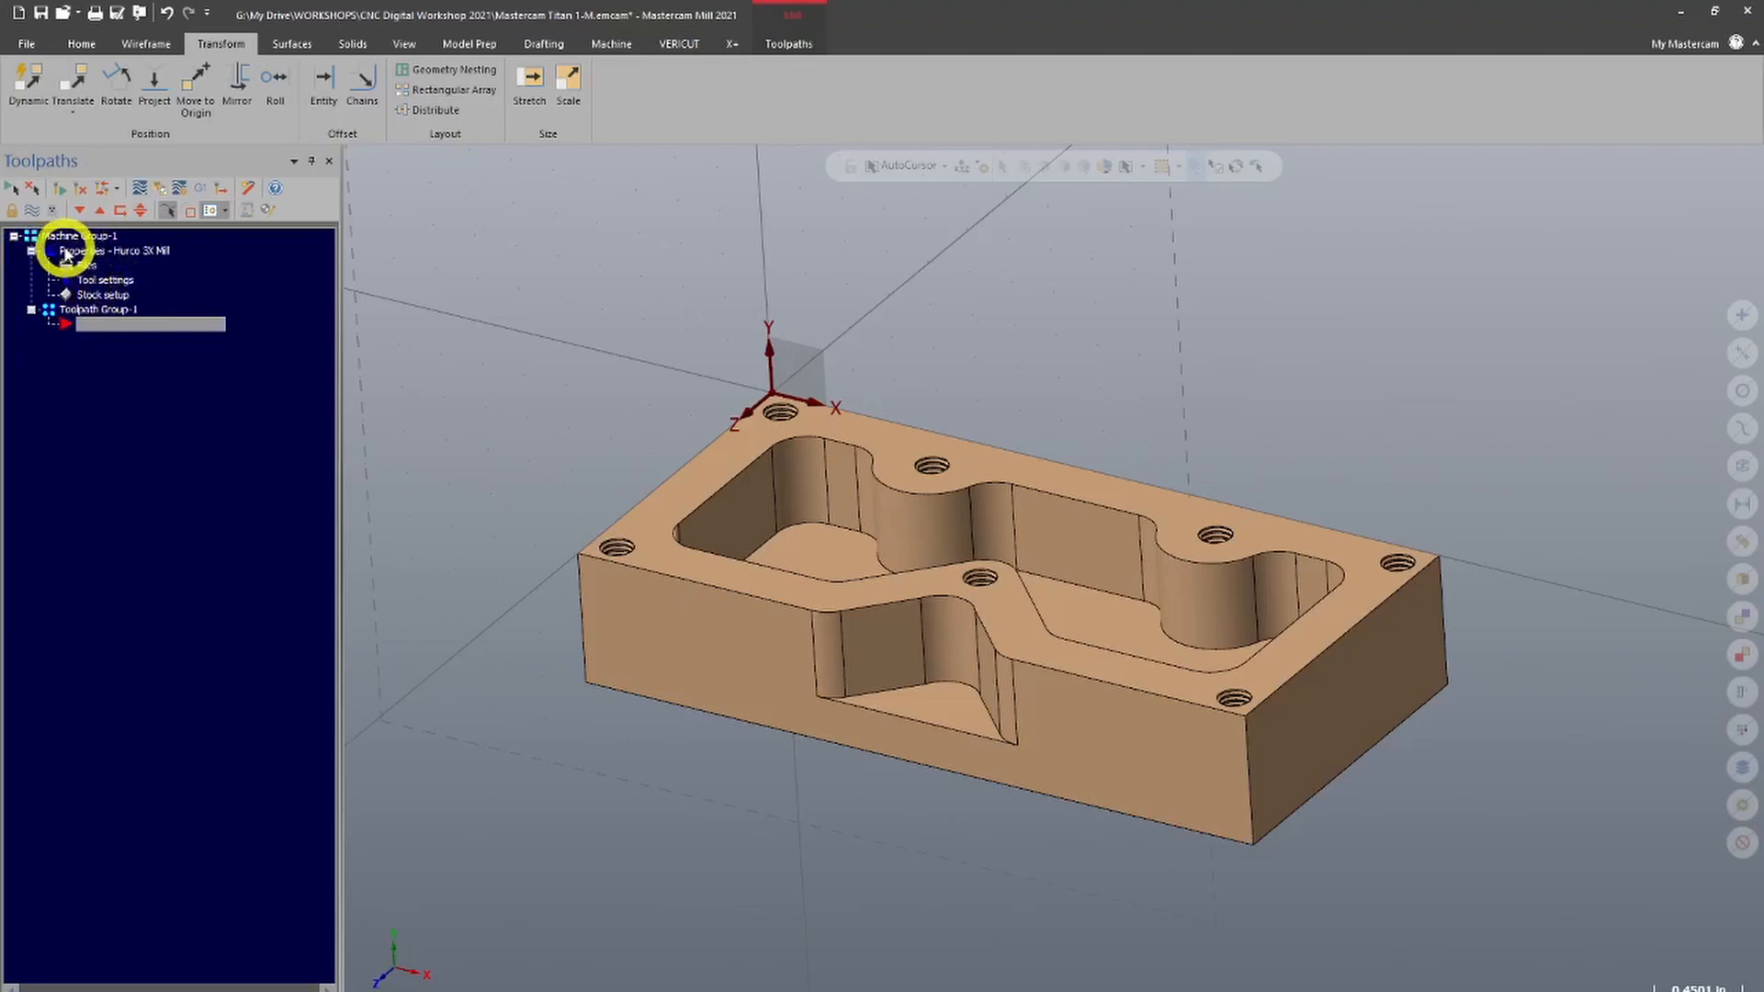
left_click(68, 251)
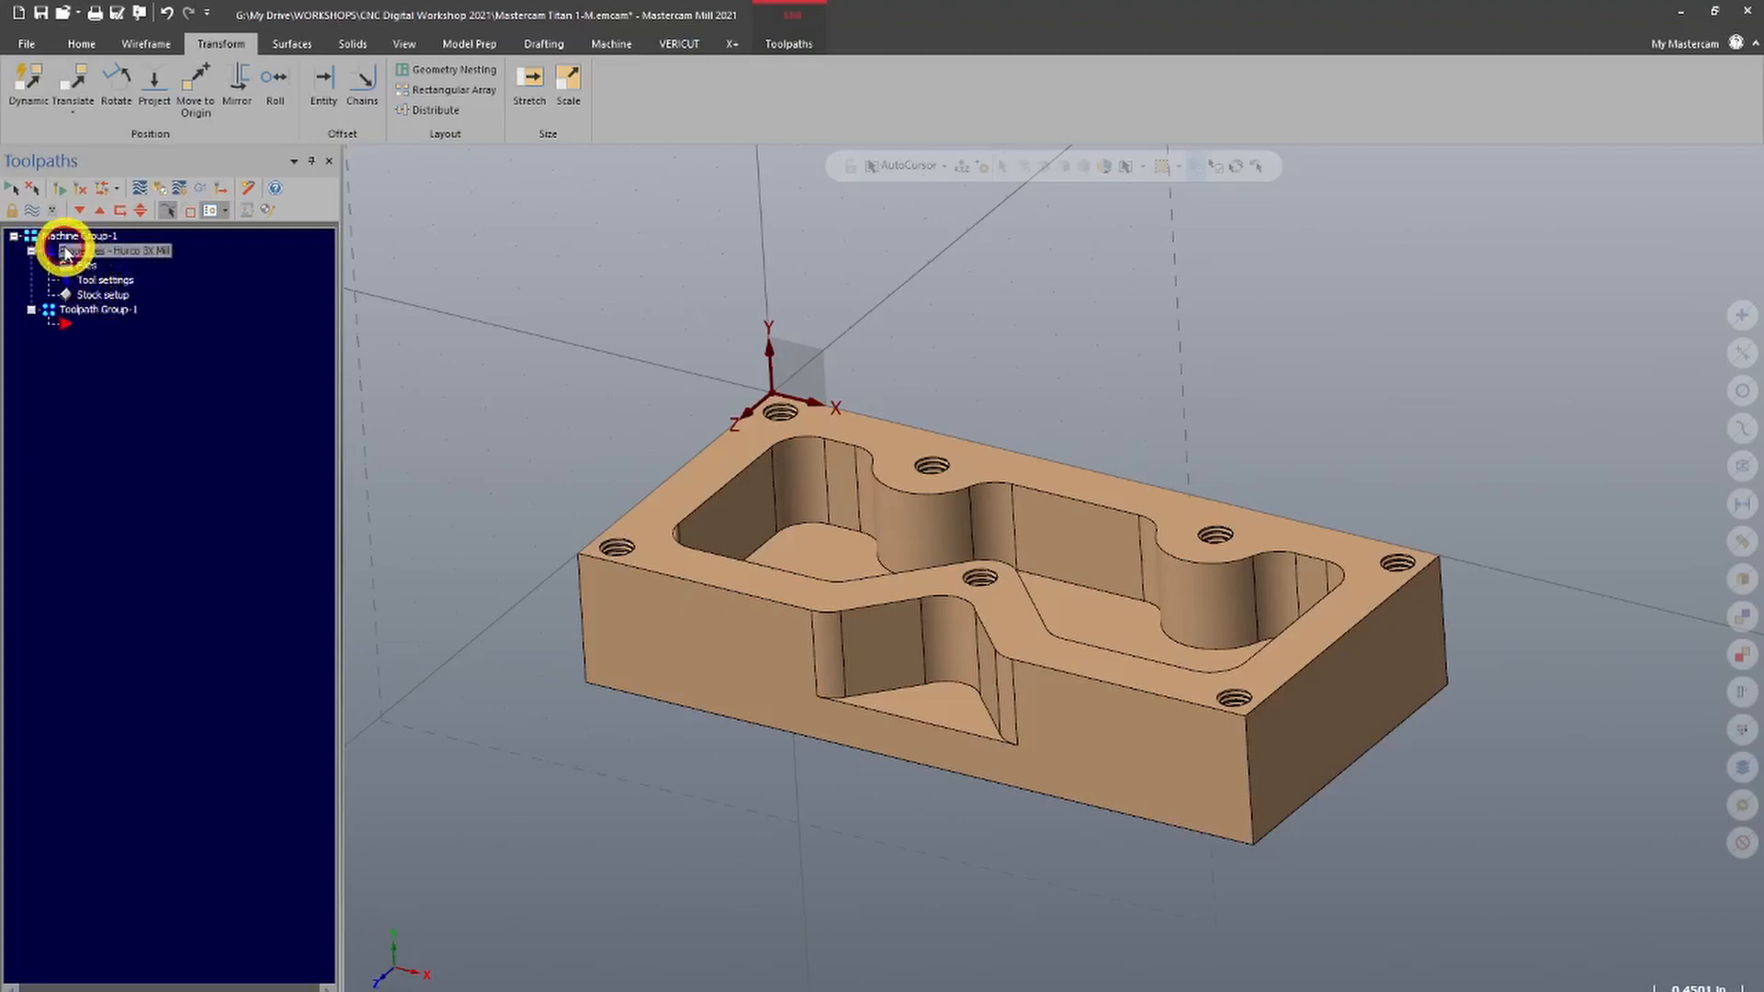
left_click(101, 296)
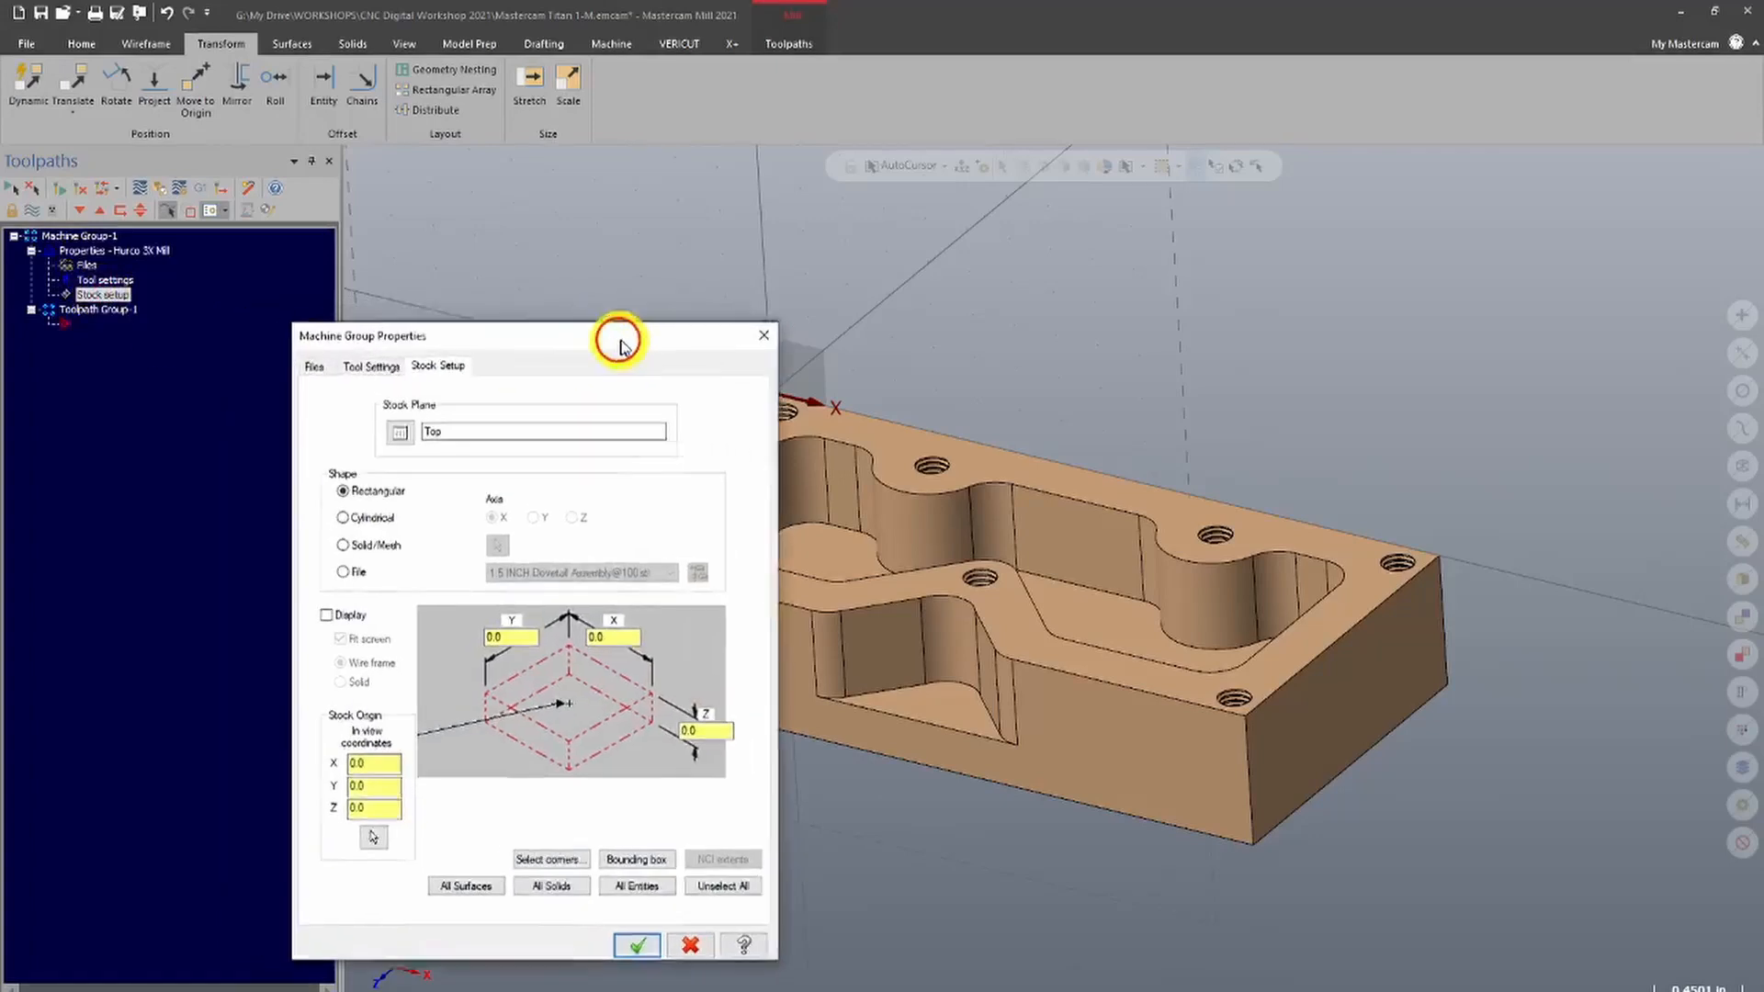
left_click_drag(620, 345, 888, 241)
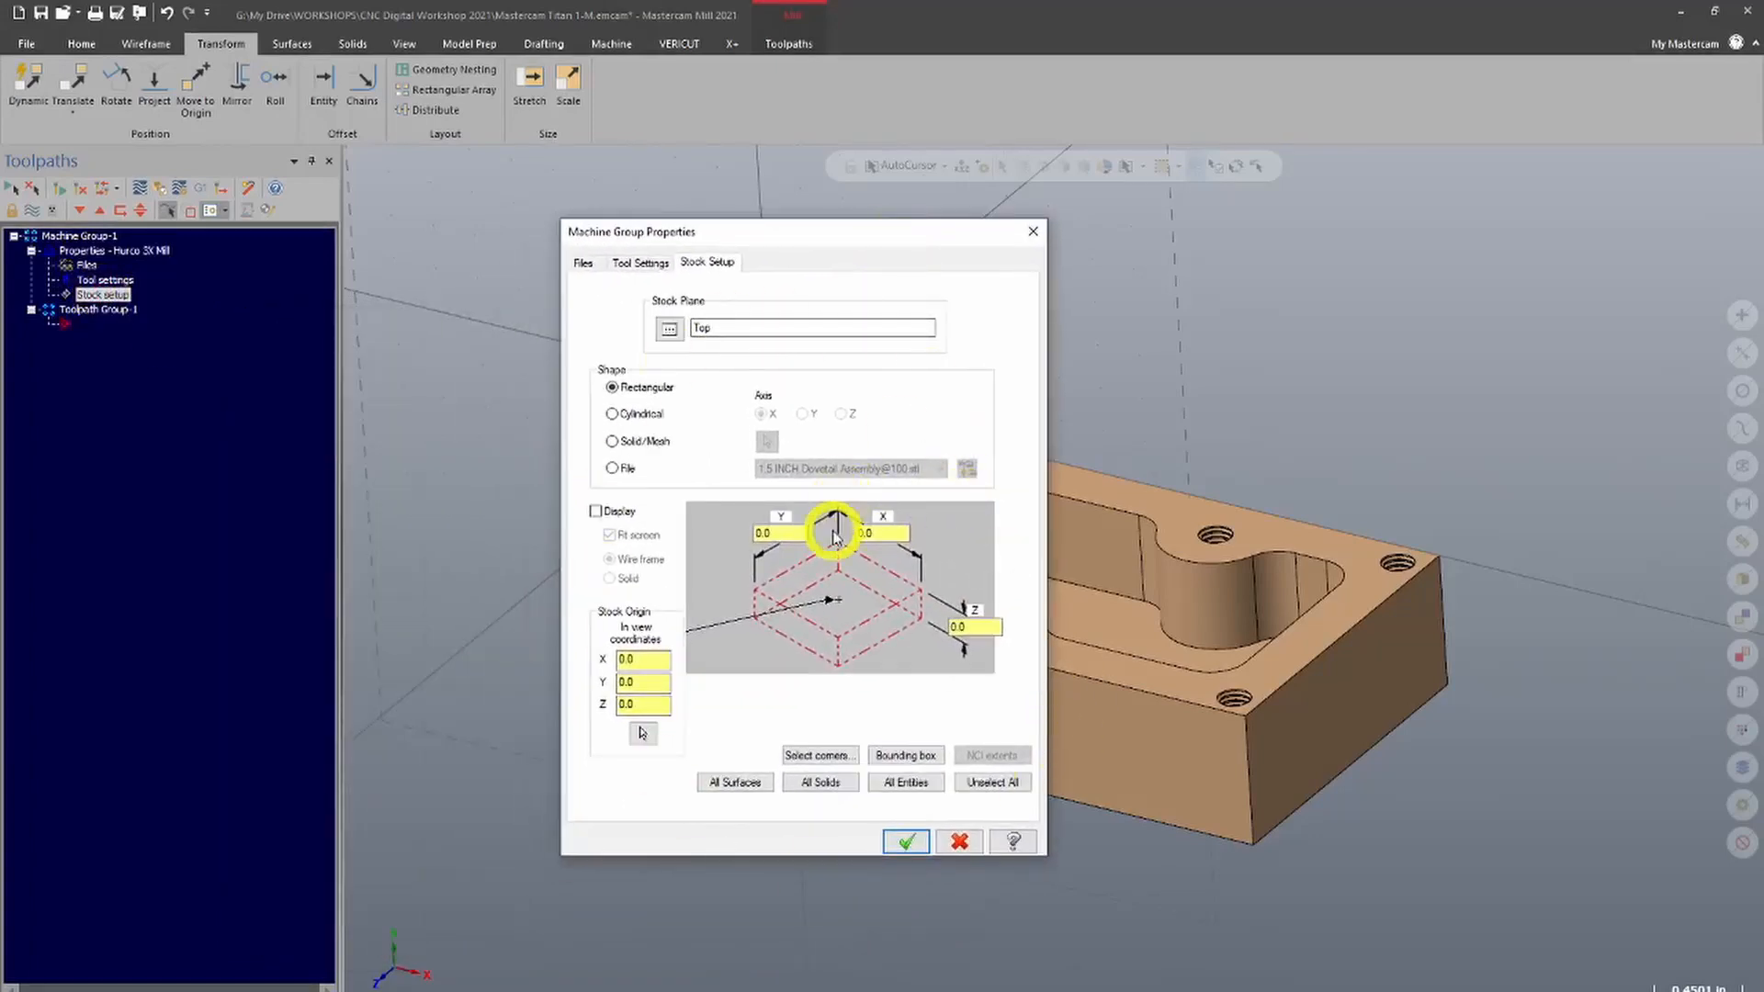
left_click(959, 841)
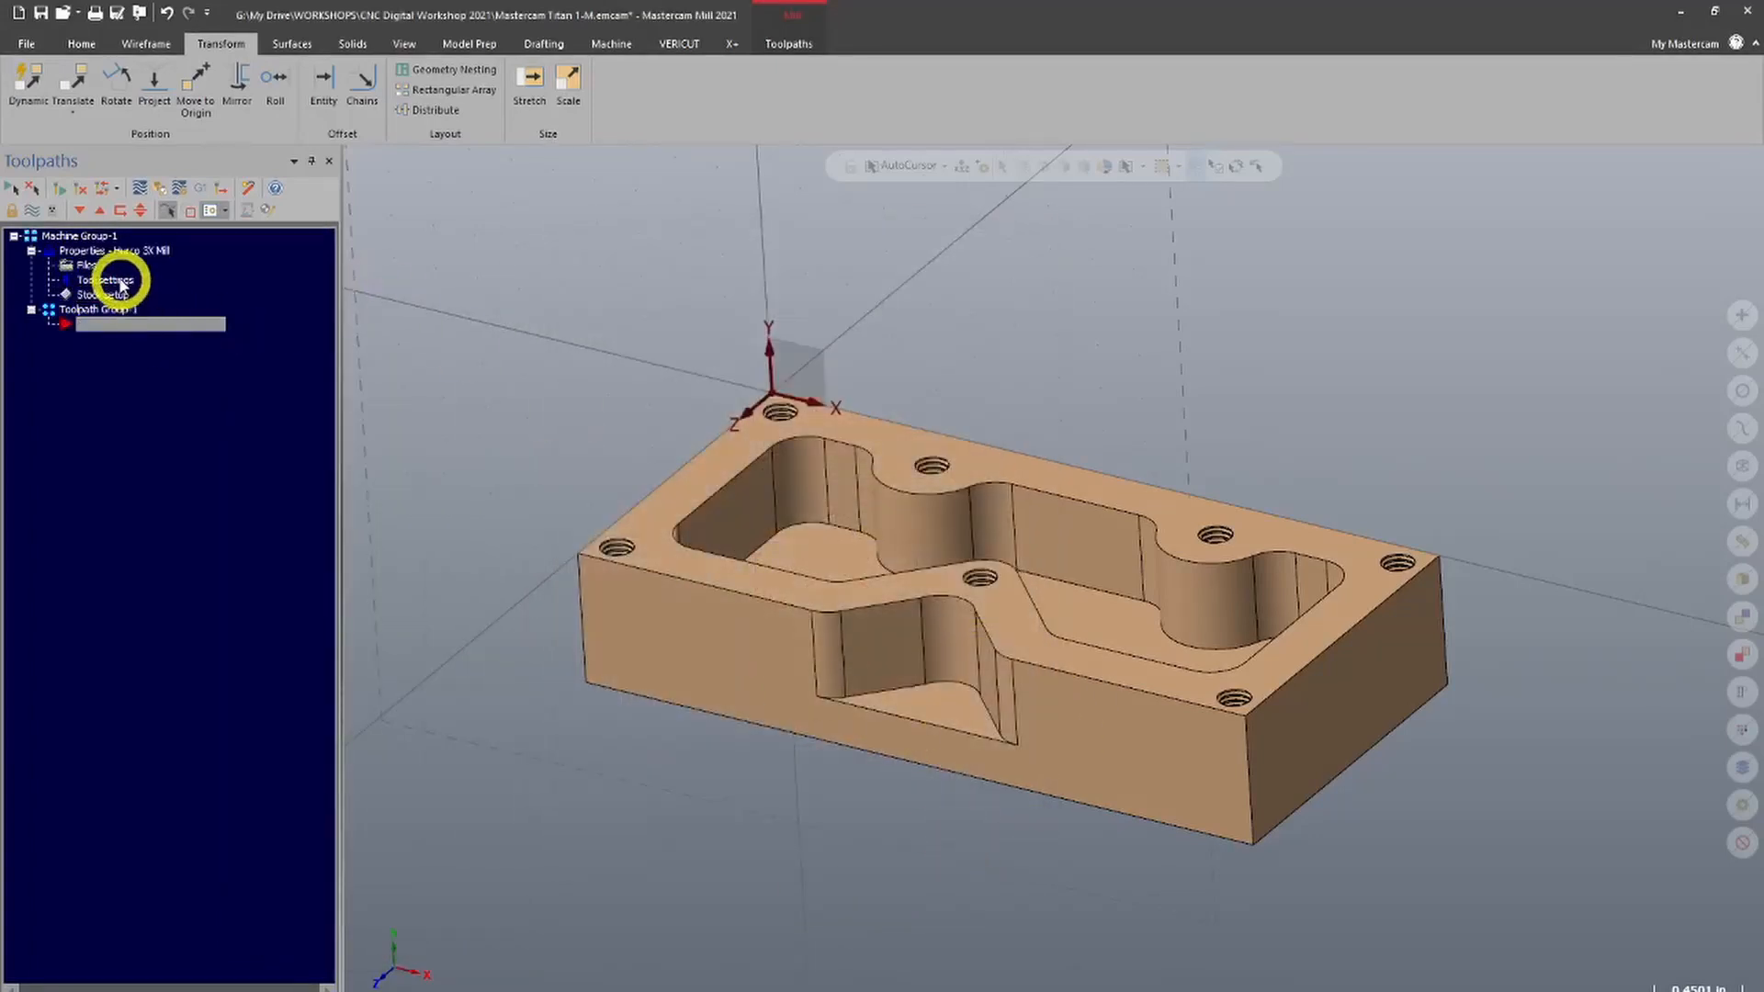
Review the machine group's tool settings, including feed calculation, sequence numbering and stock material
left_click(122, 283)
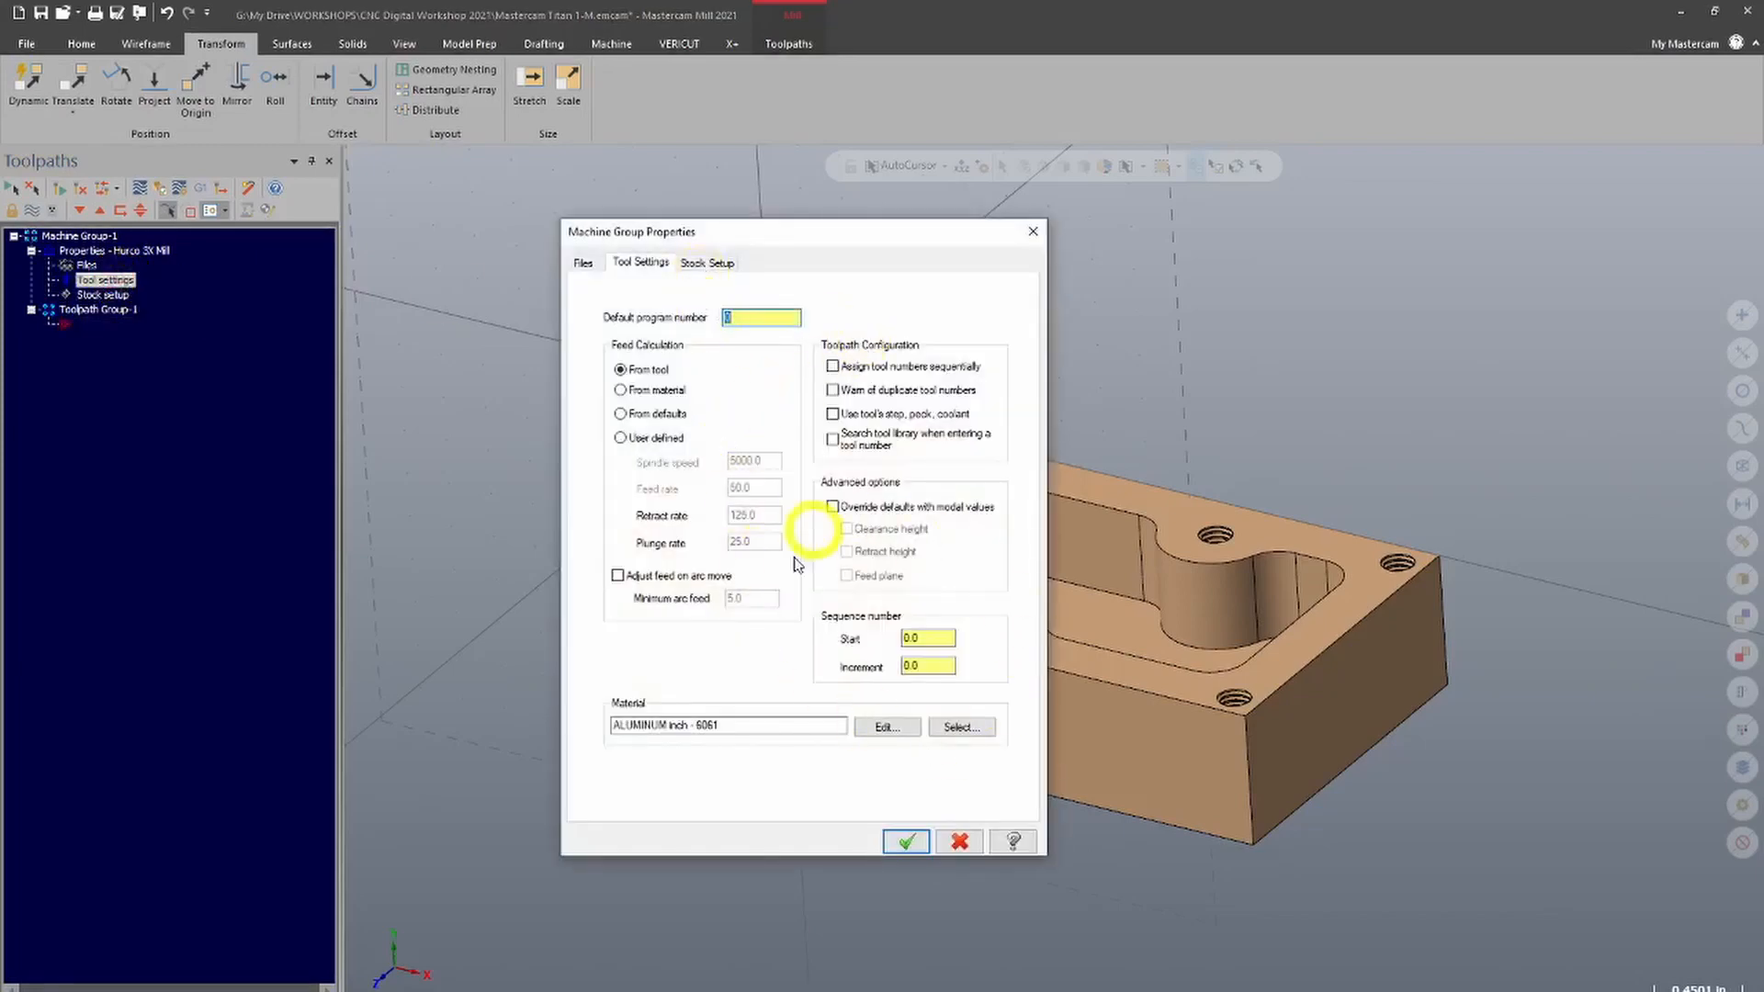
left_click(606, 267)
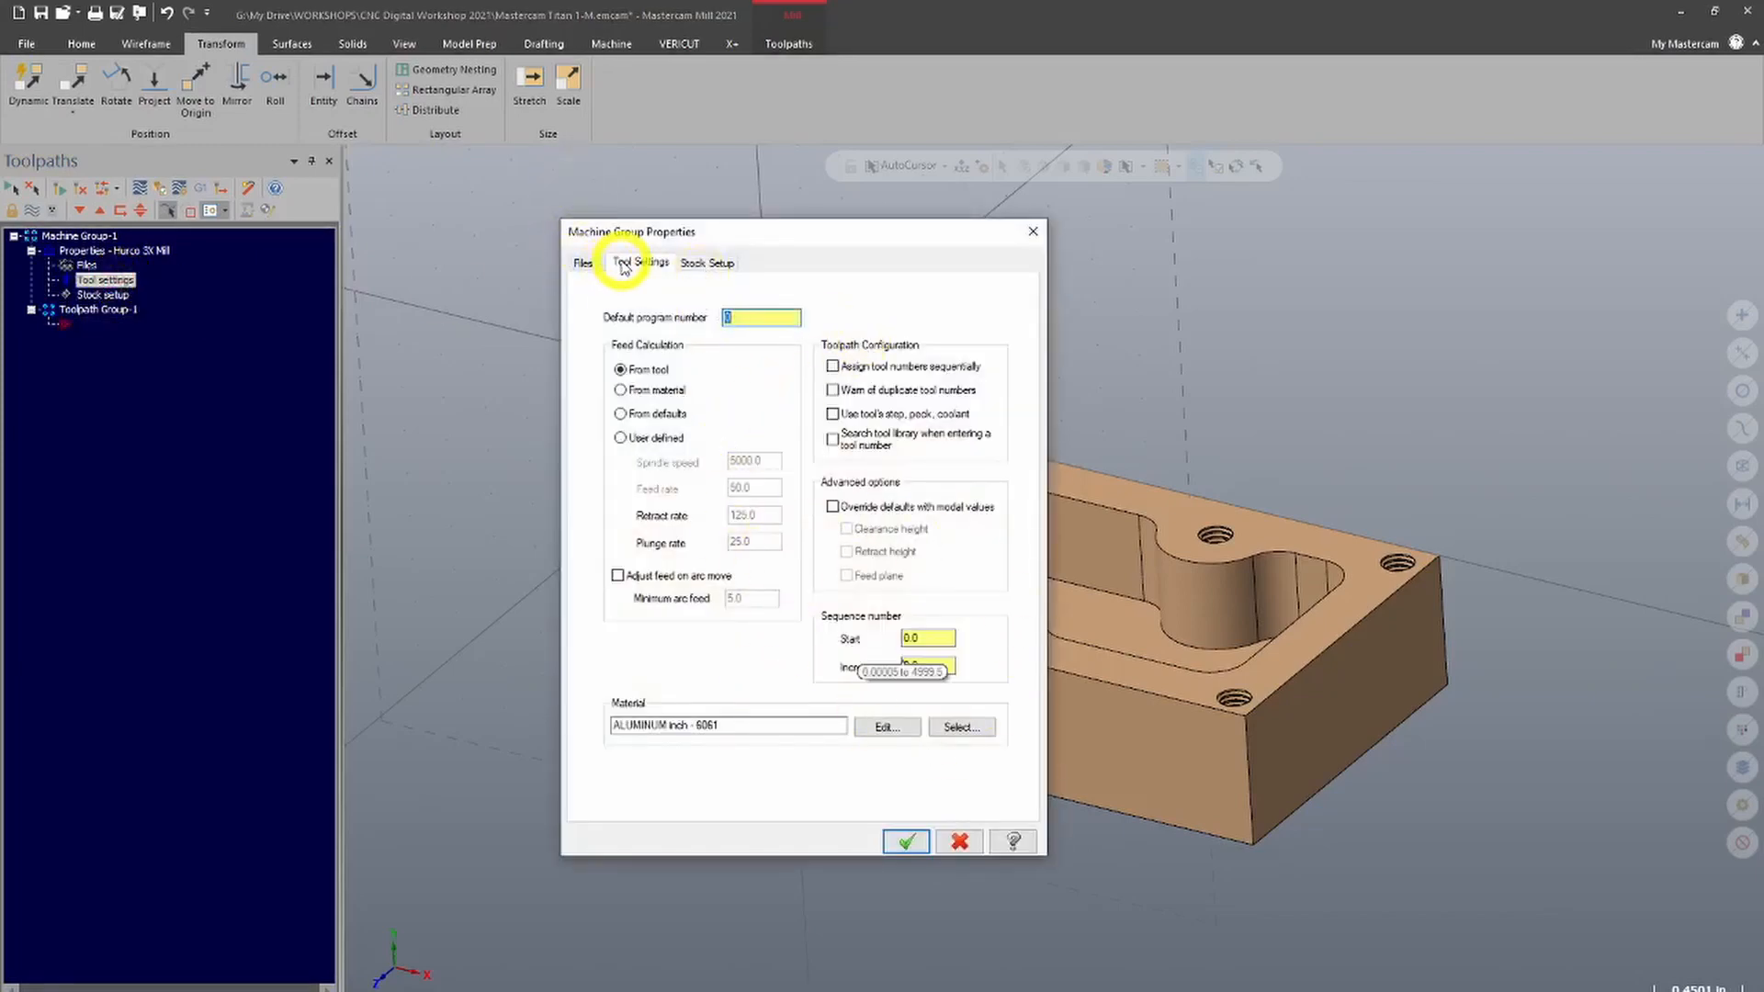
double_click(931, 665)
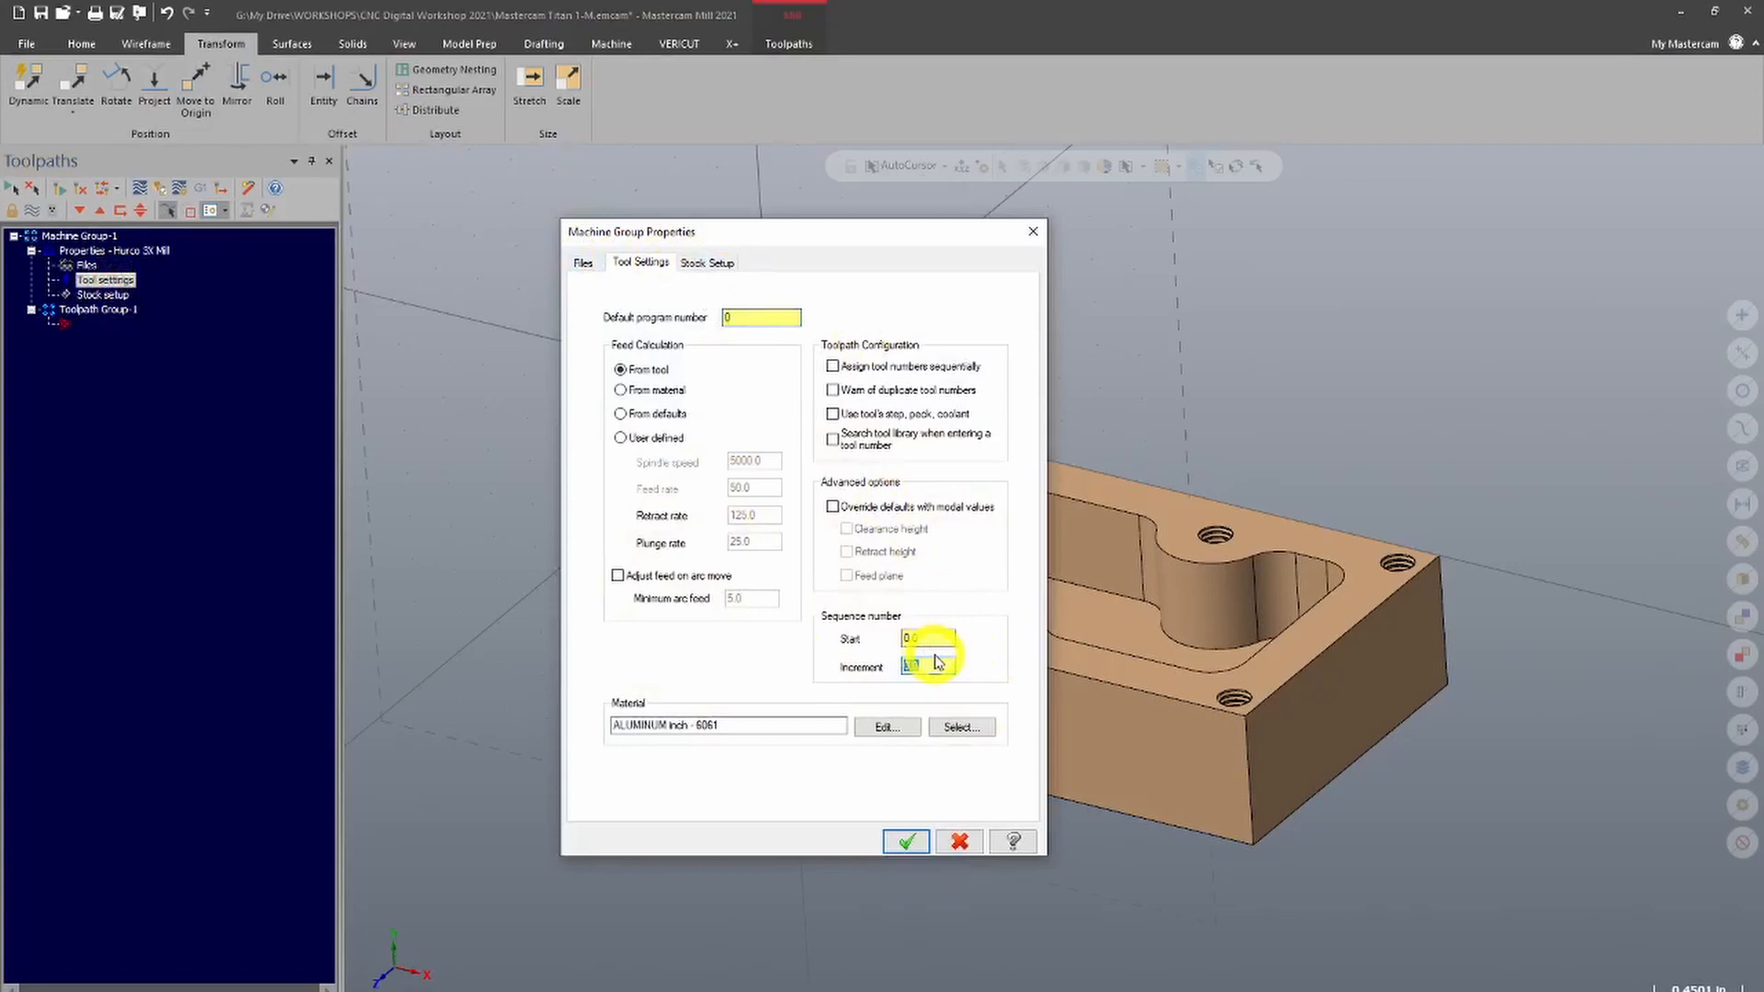
left_click(905, 841)
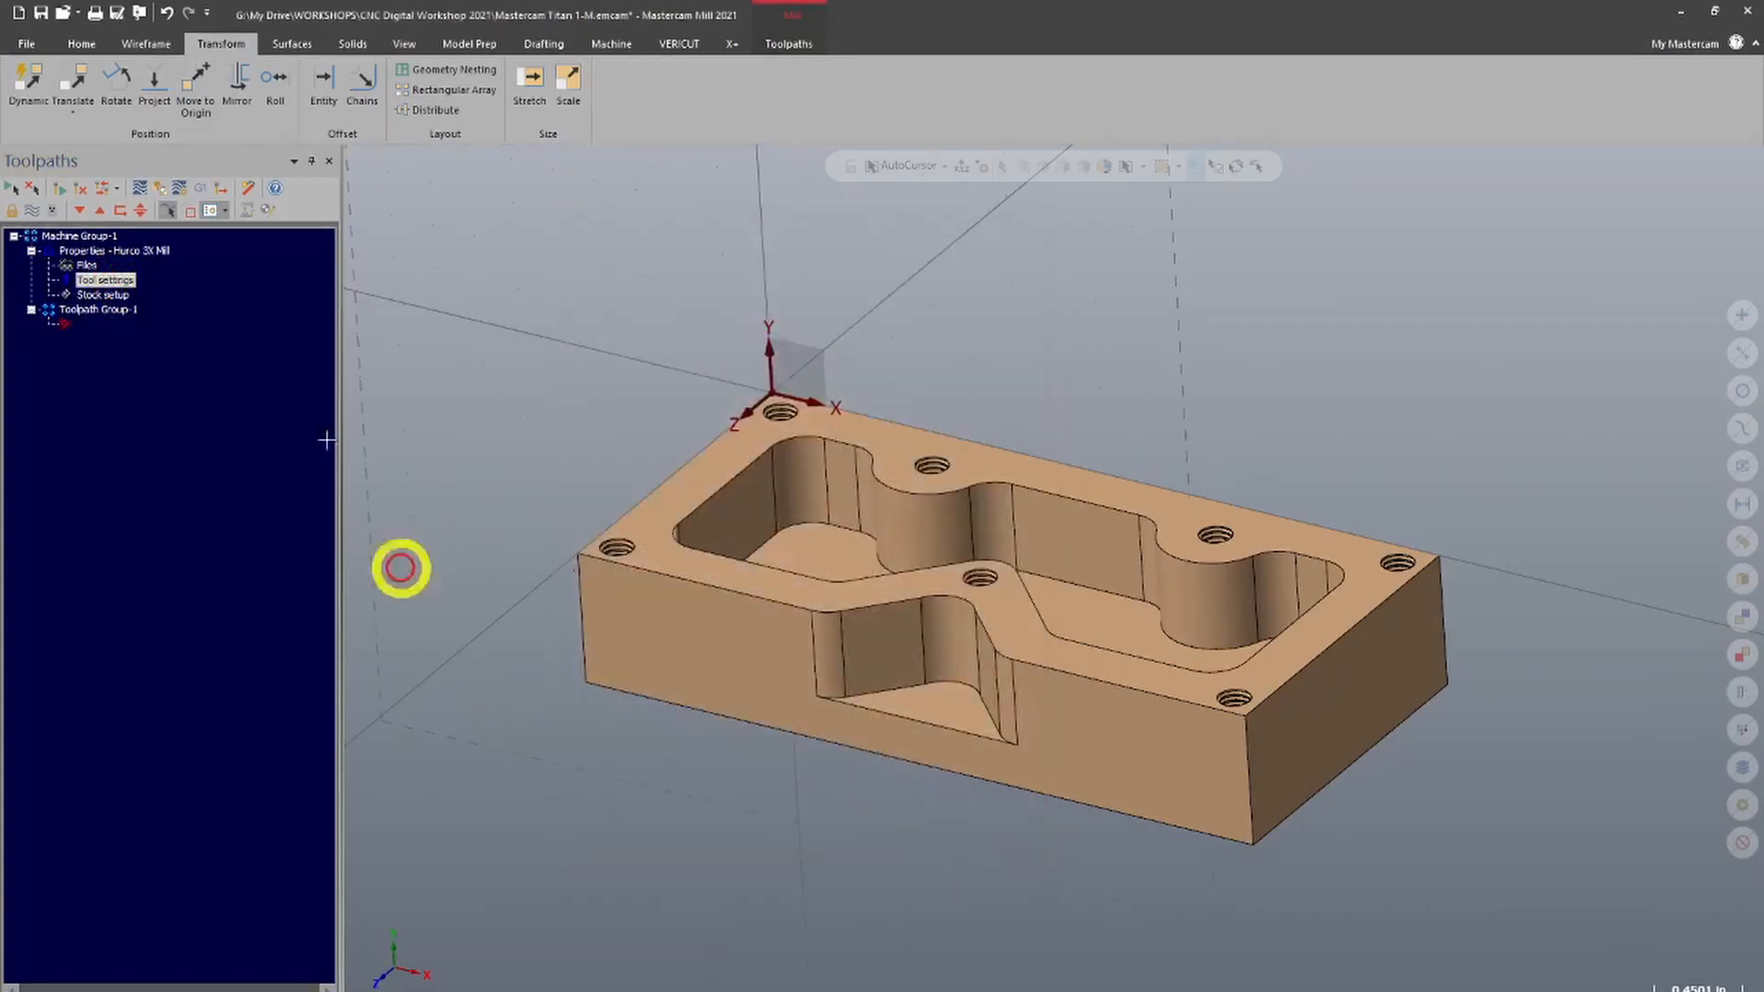
left_click(138, 324)
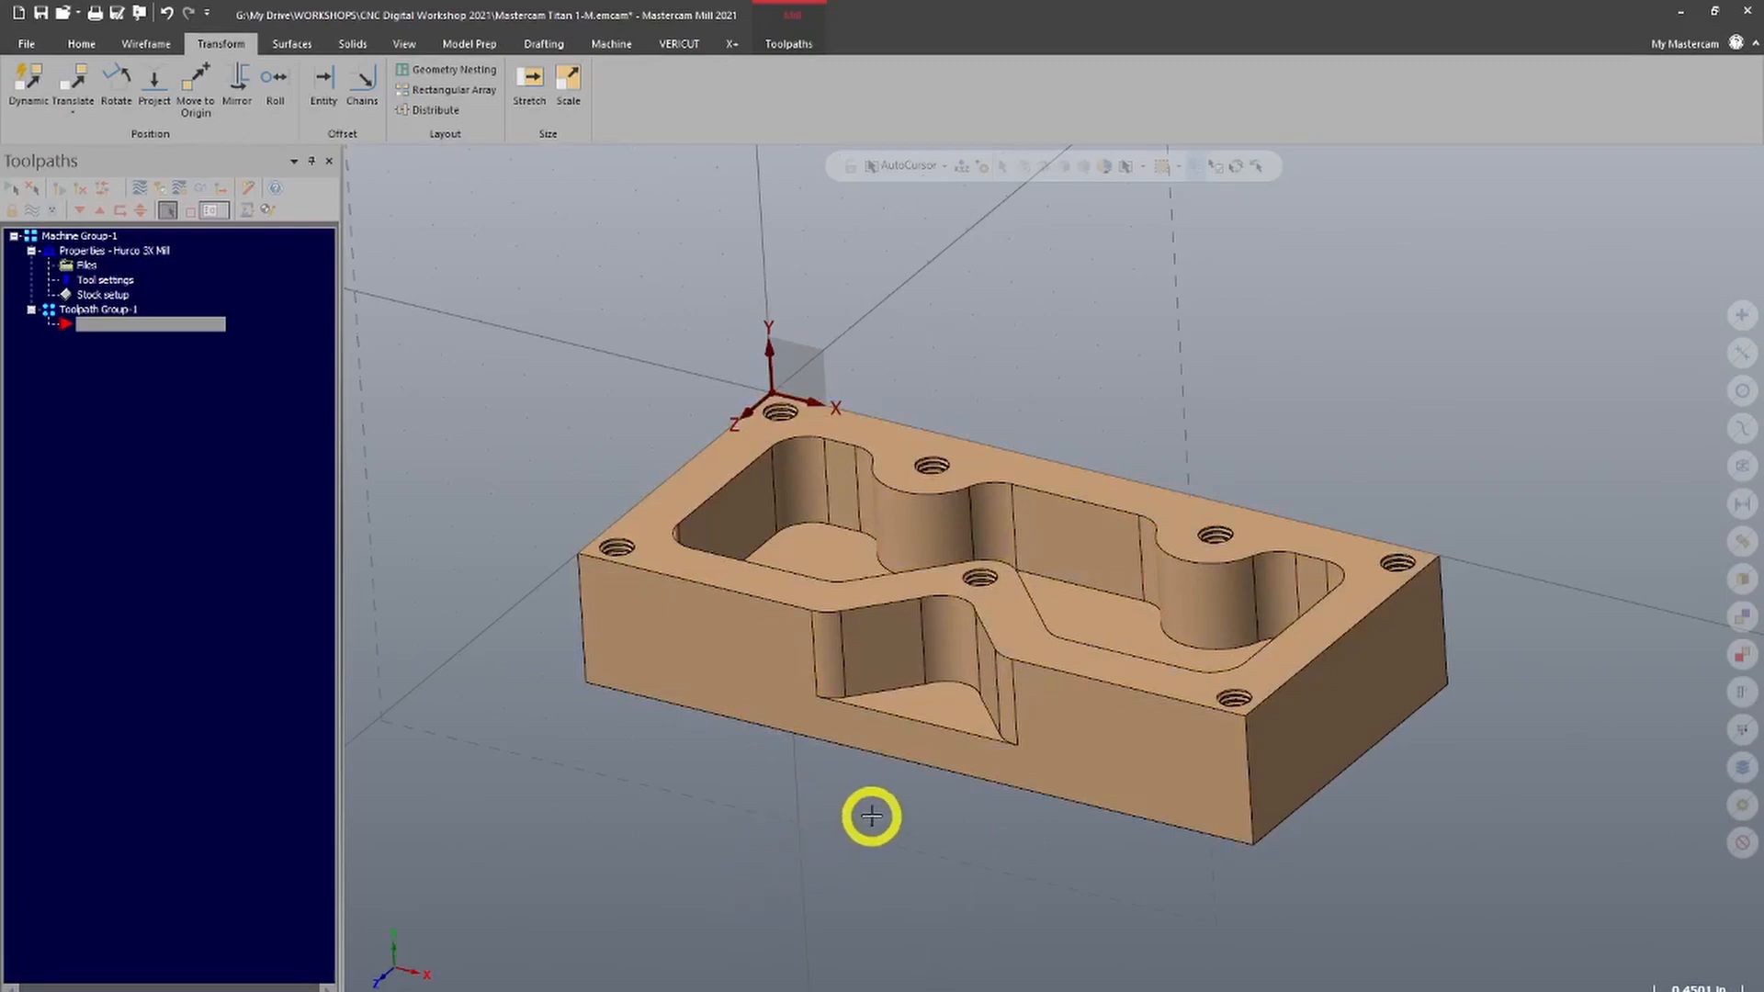
scroll(1098, 750, "down", 2)
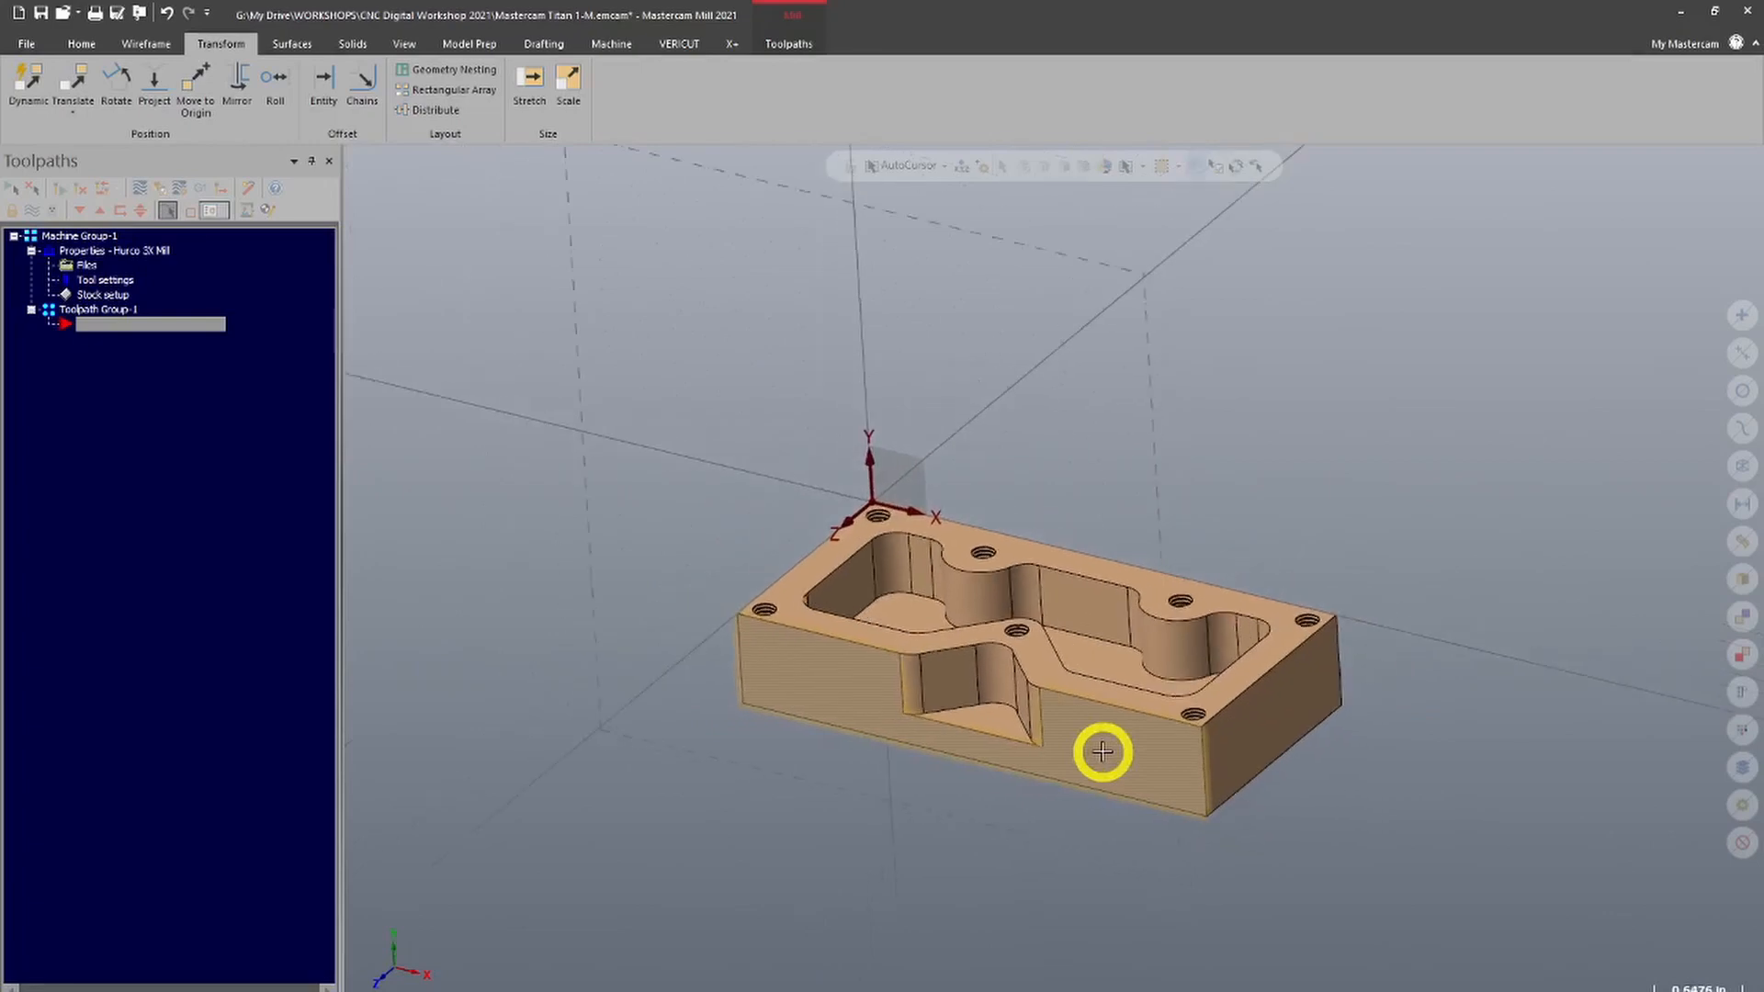
scroll(838, 477, "up", 3)
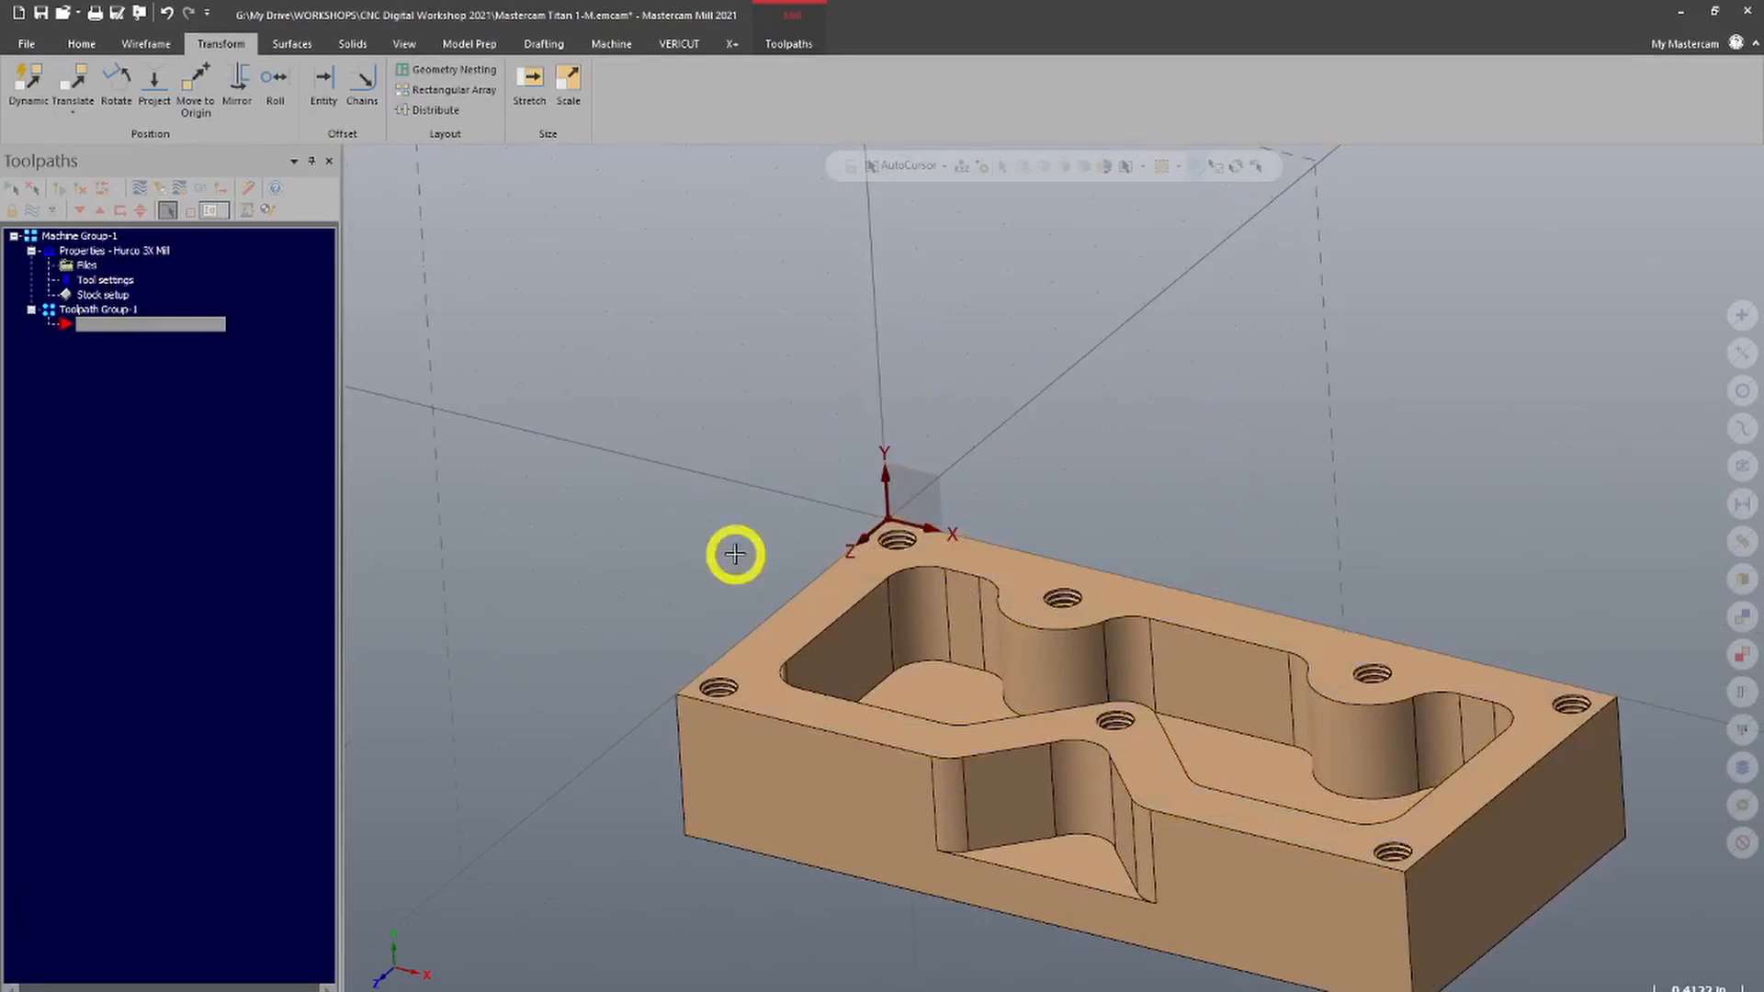
scroll(882, 634, "down", 4)
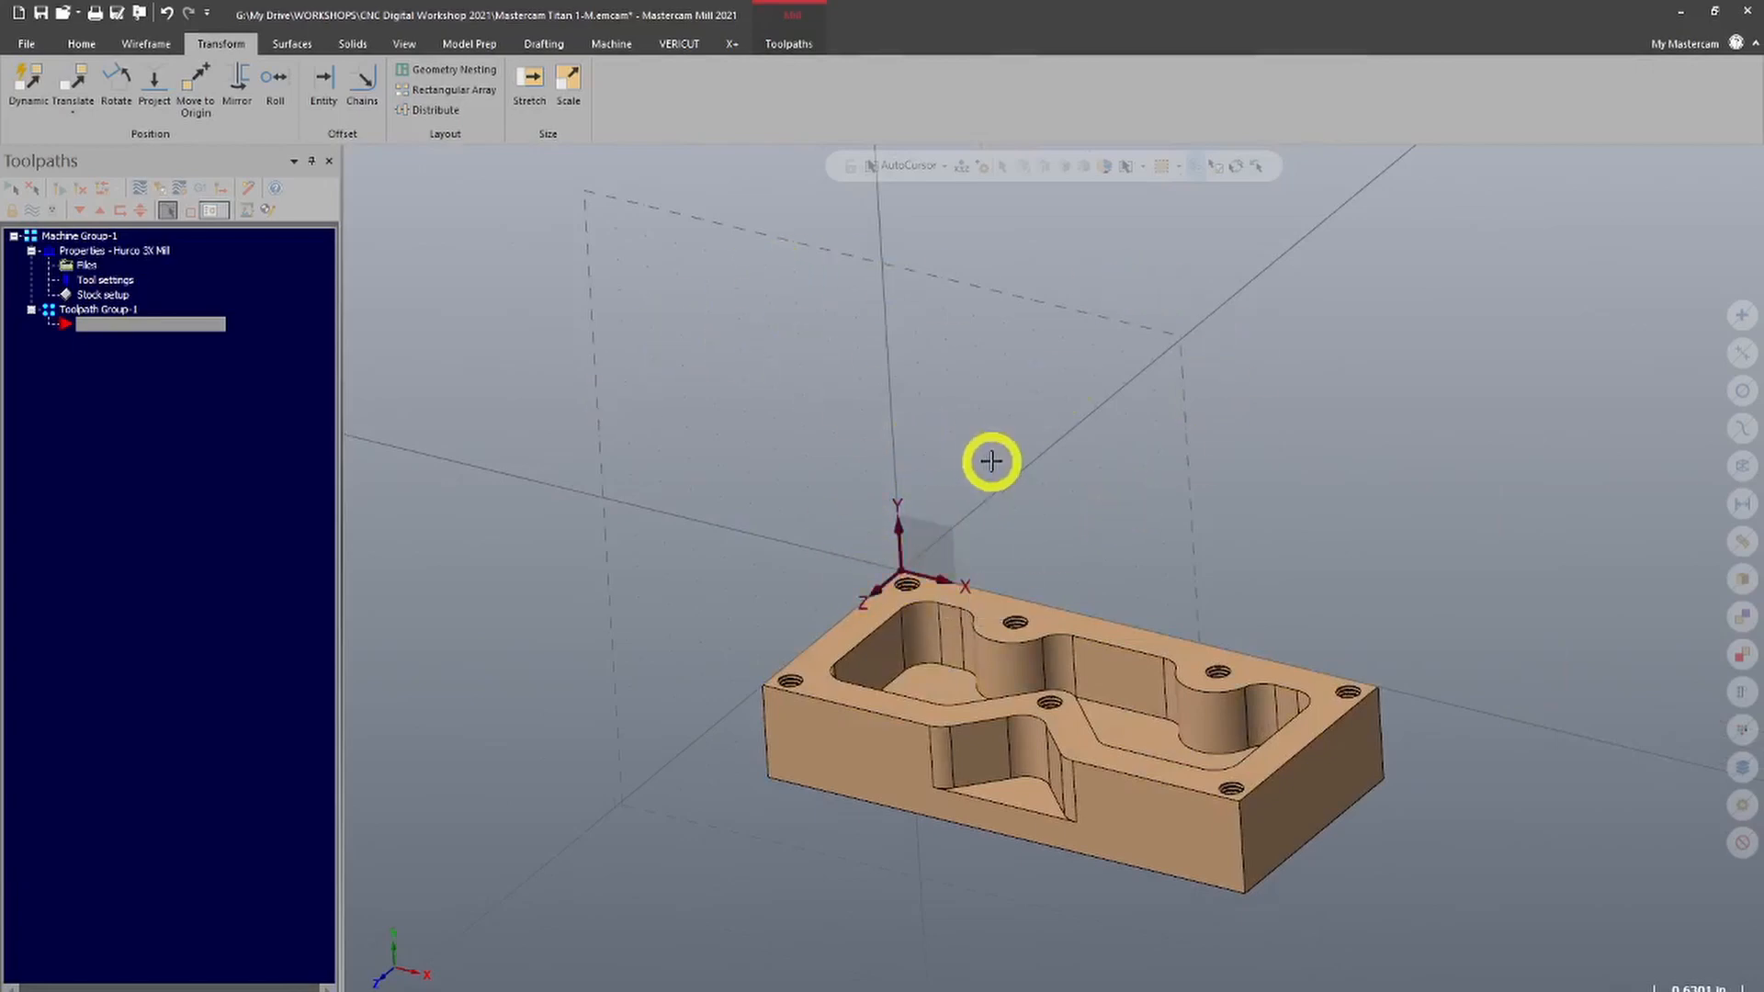
Turn the display of the axes and gnomons off and back on
left_click(401, 46)
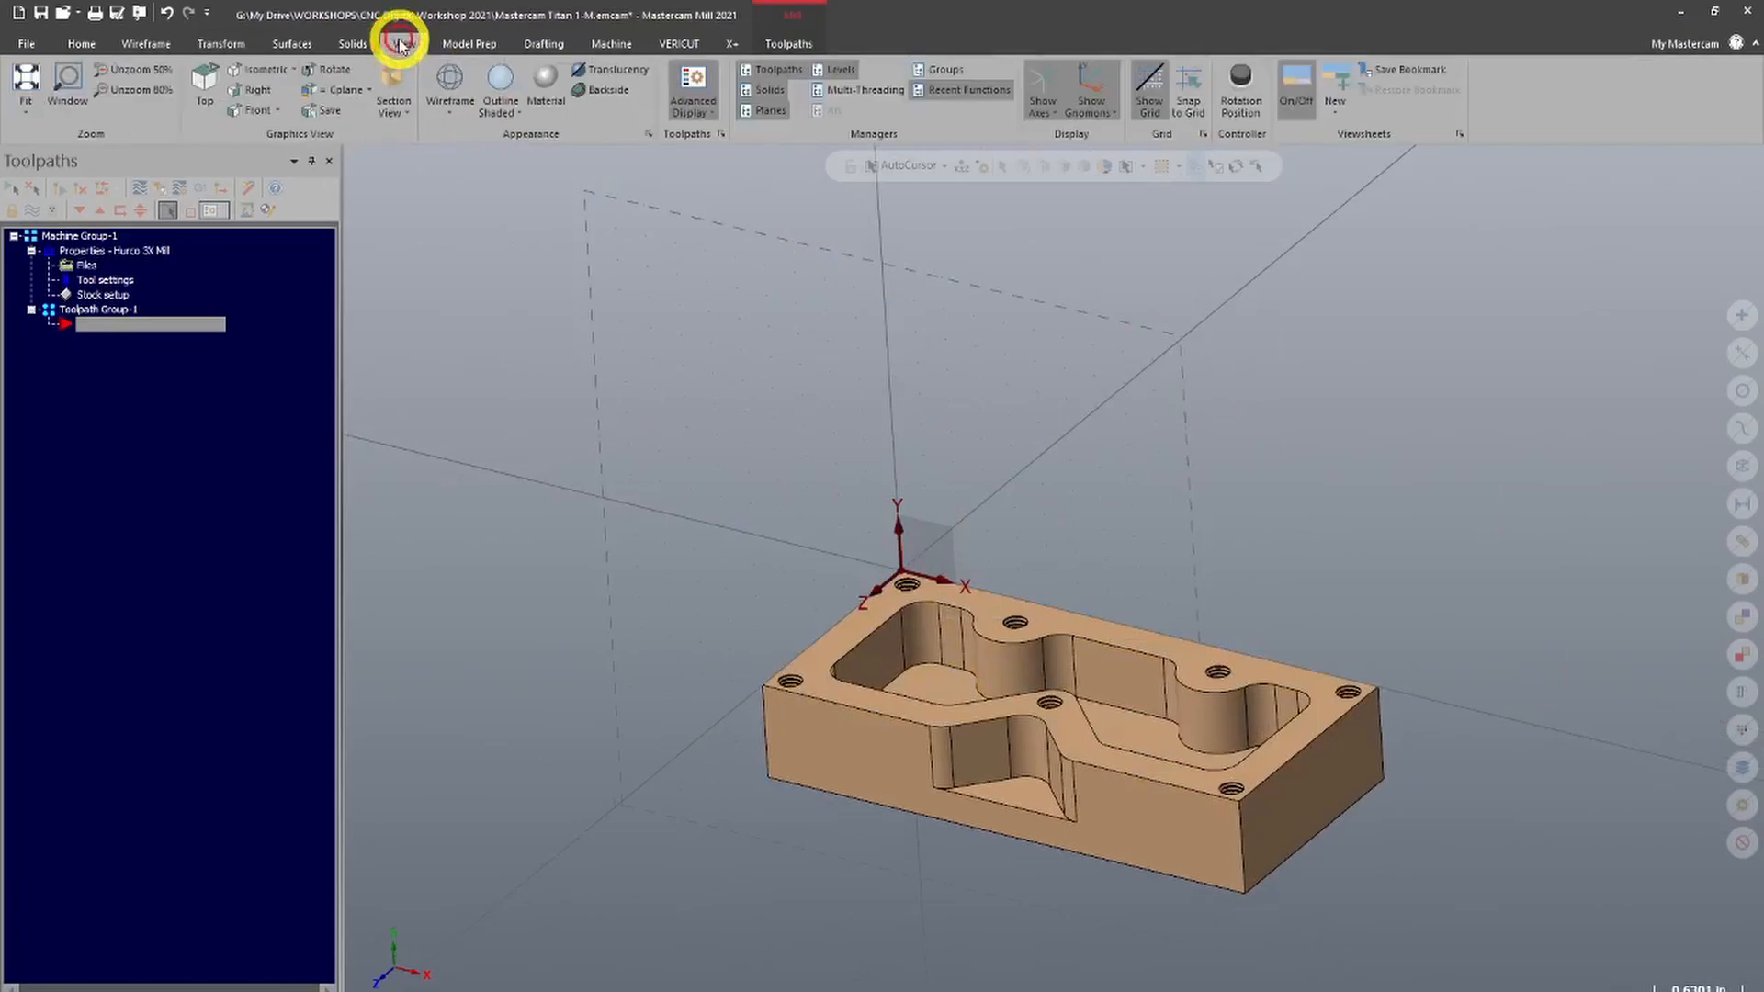
left_click(1061, 85)
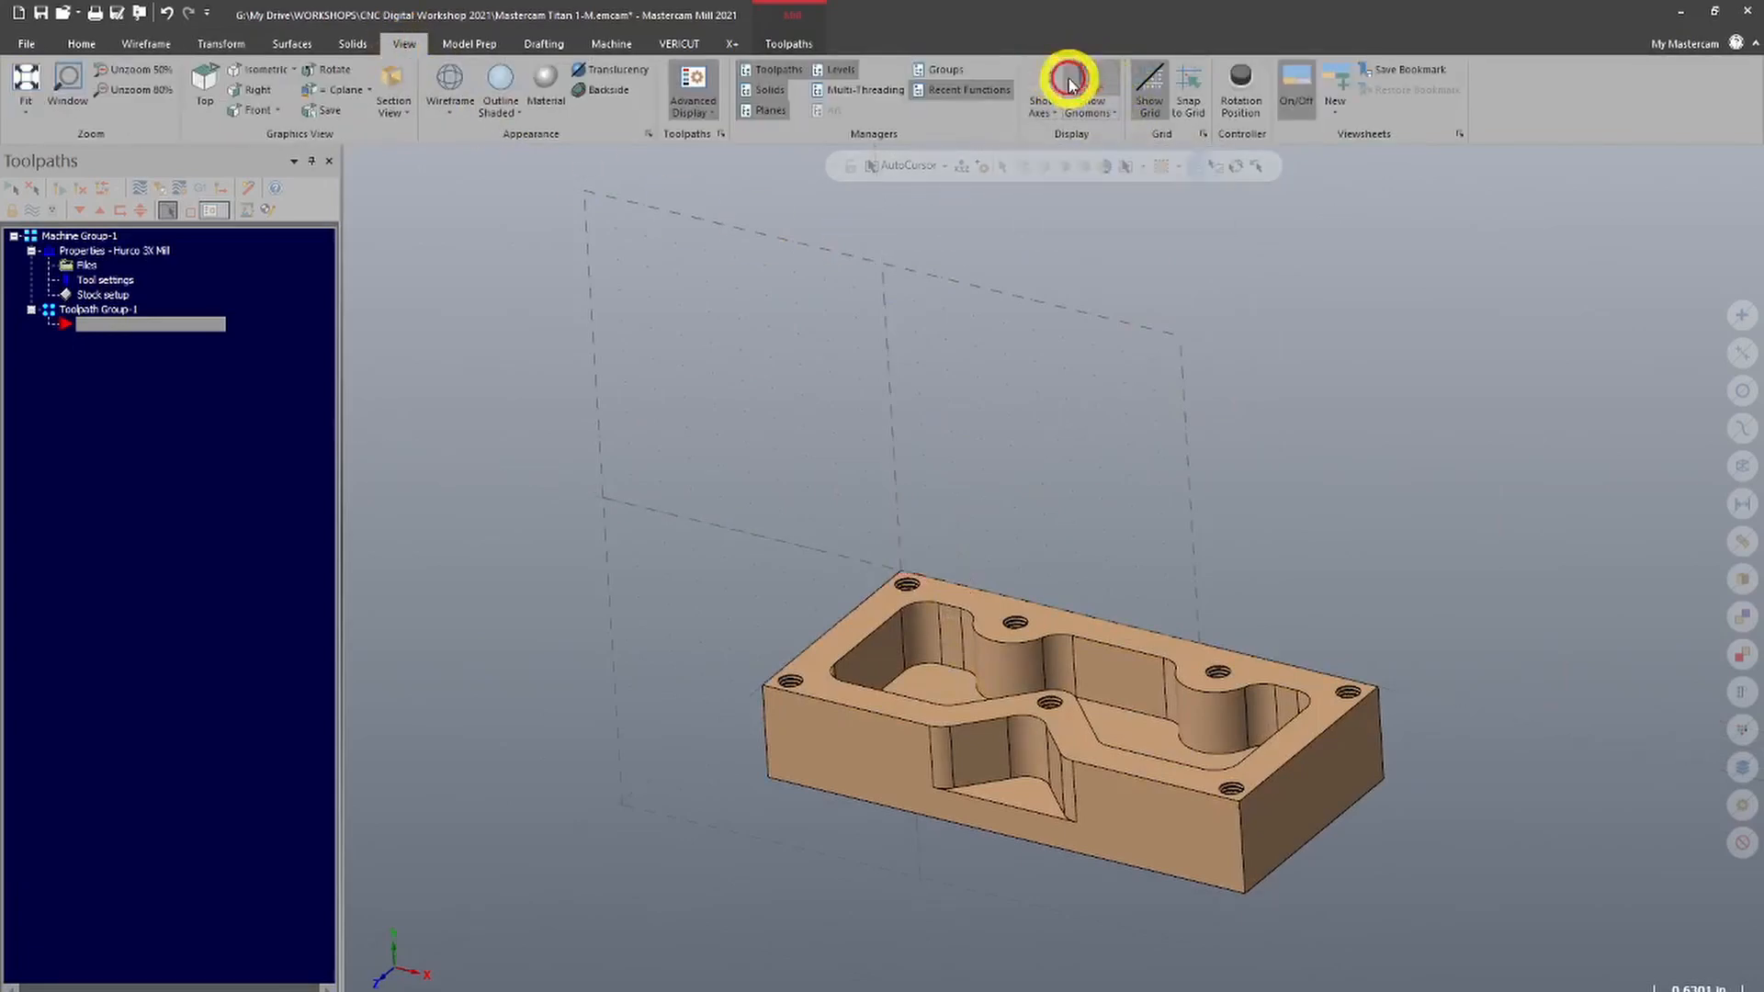
left_click(1045, 86)
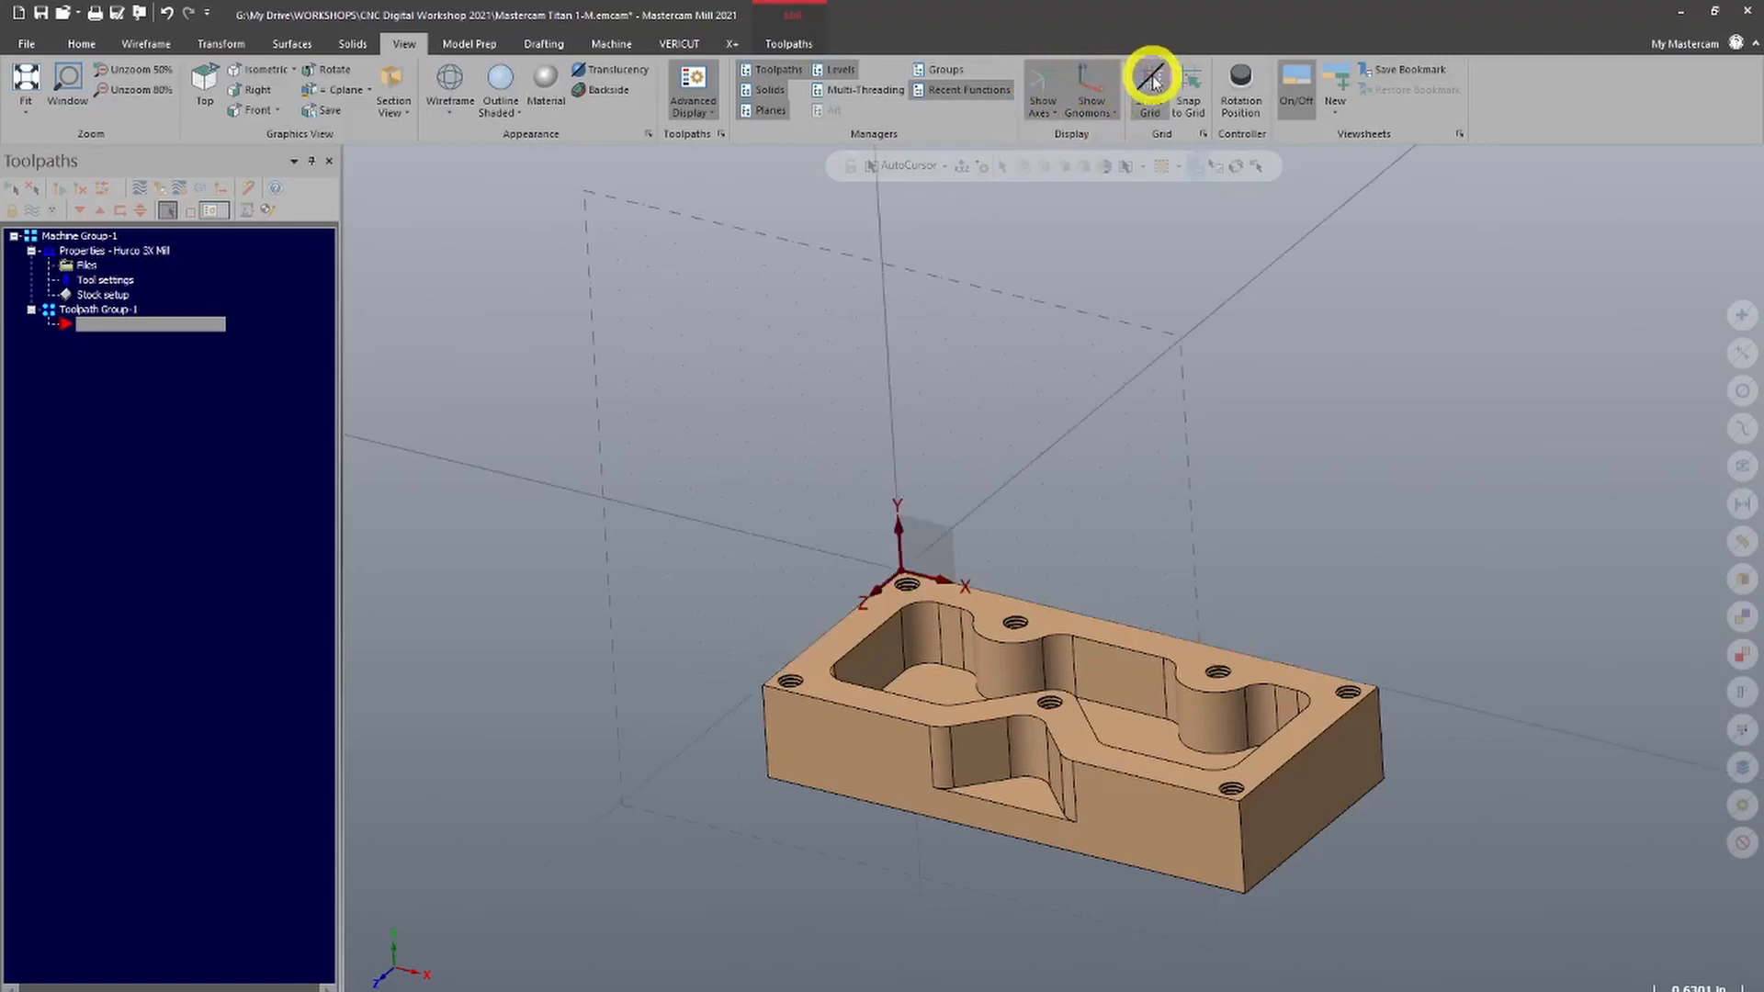
left_click(1045, 82)
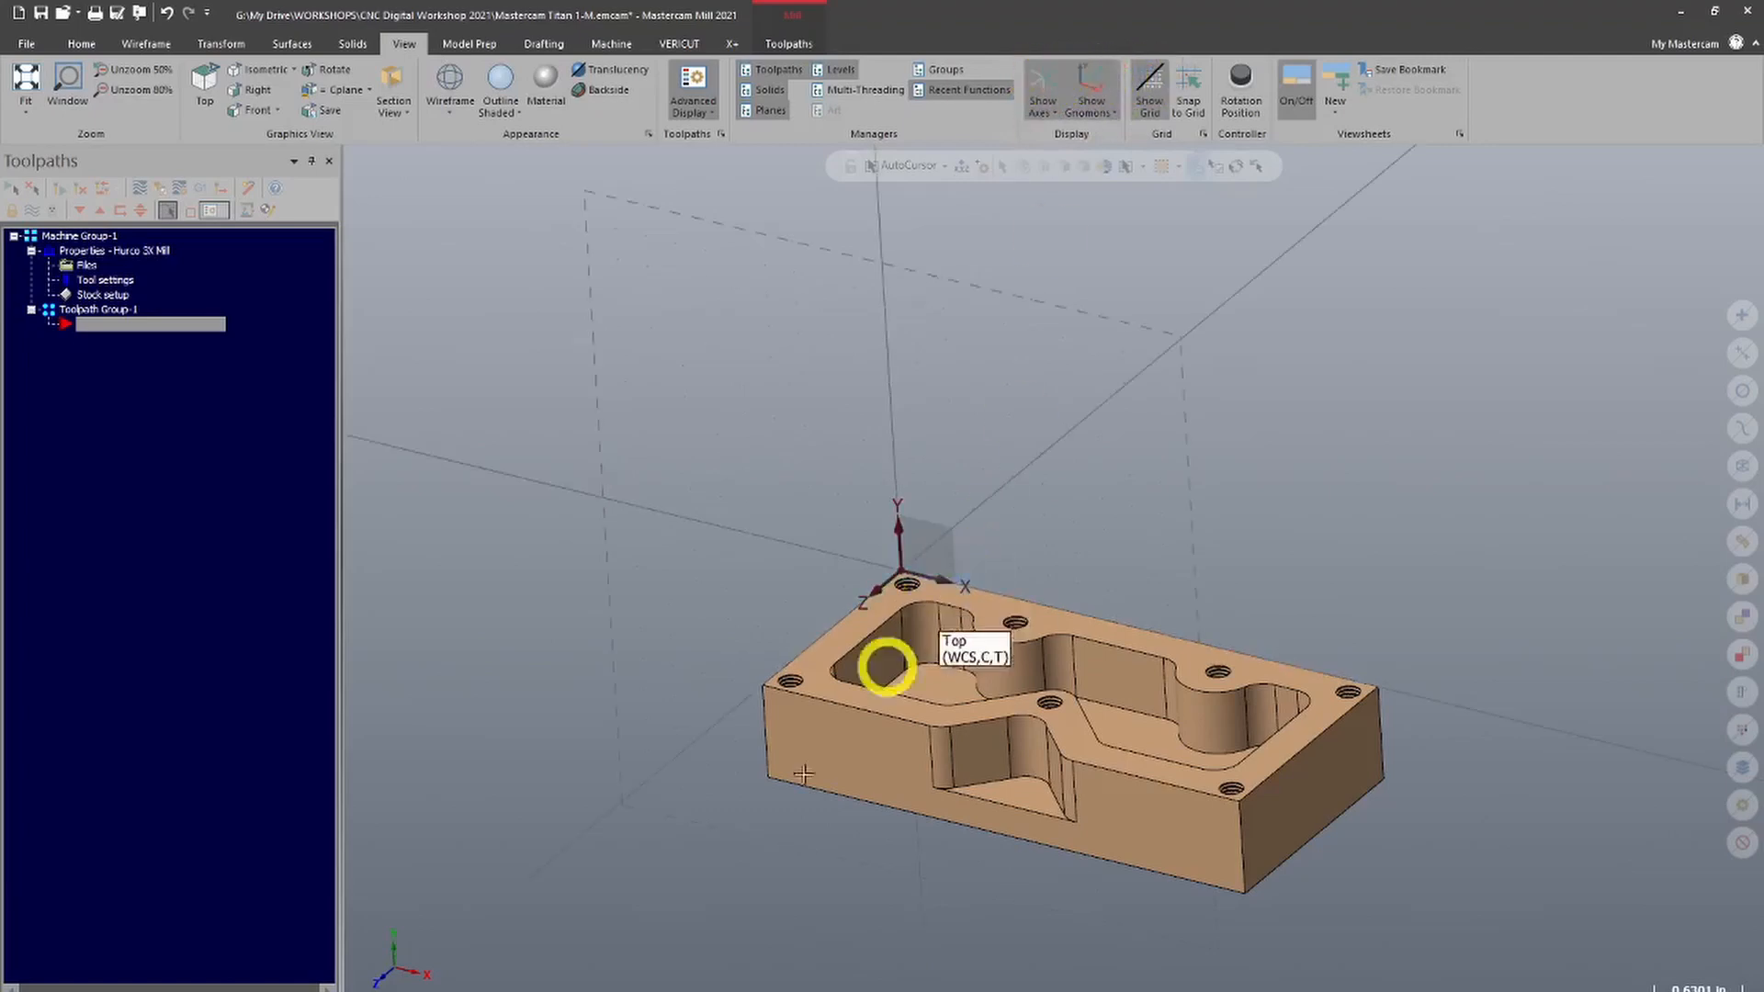
Examine the part's orientation relative to the origin and the X, Y and Z axes from several sides
middle_click_drag(881, 661, 588, 716)
scroll(1185, 983, "up", 3)
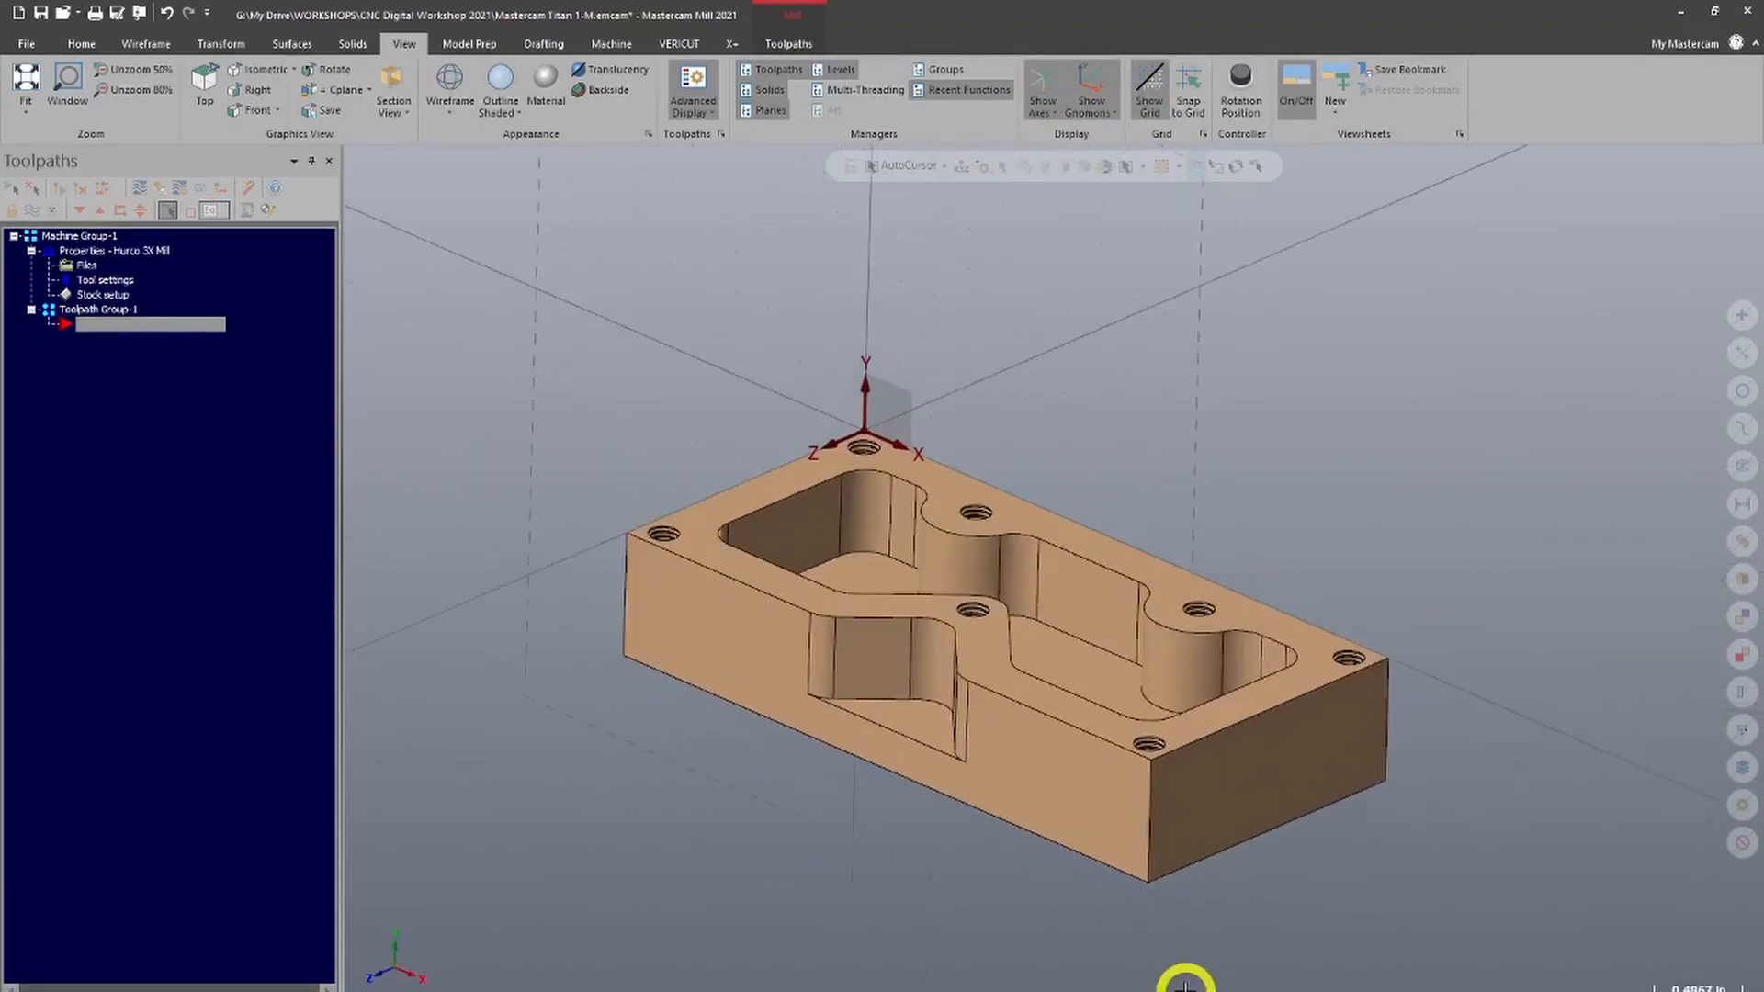
scroll(1140, 910, "down", 1)
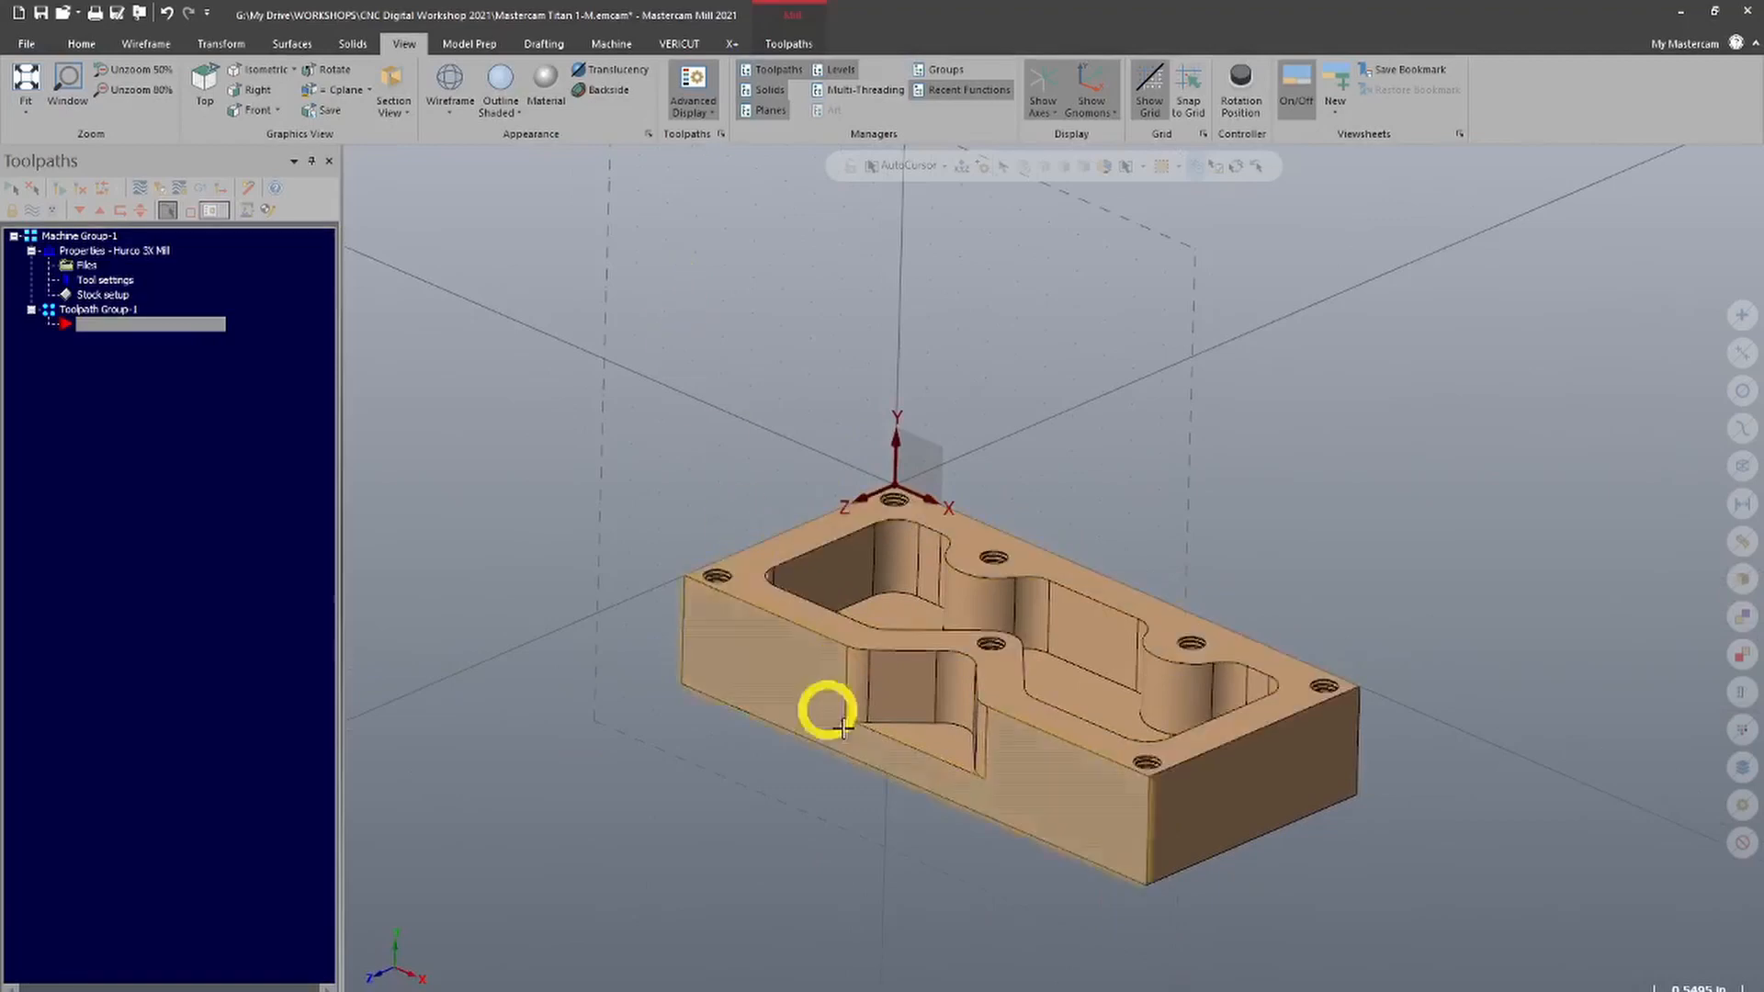
middle_click_drag(1417, 976, 1448, 681)
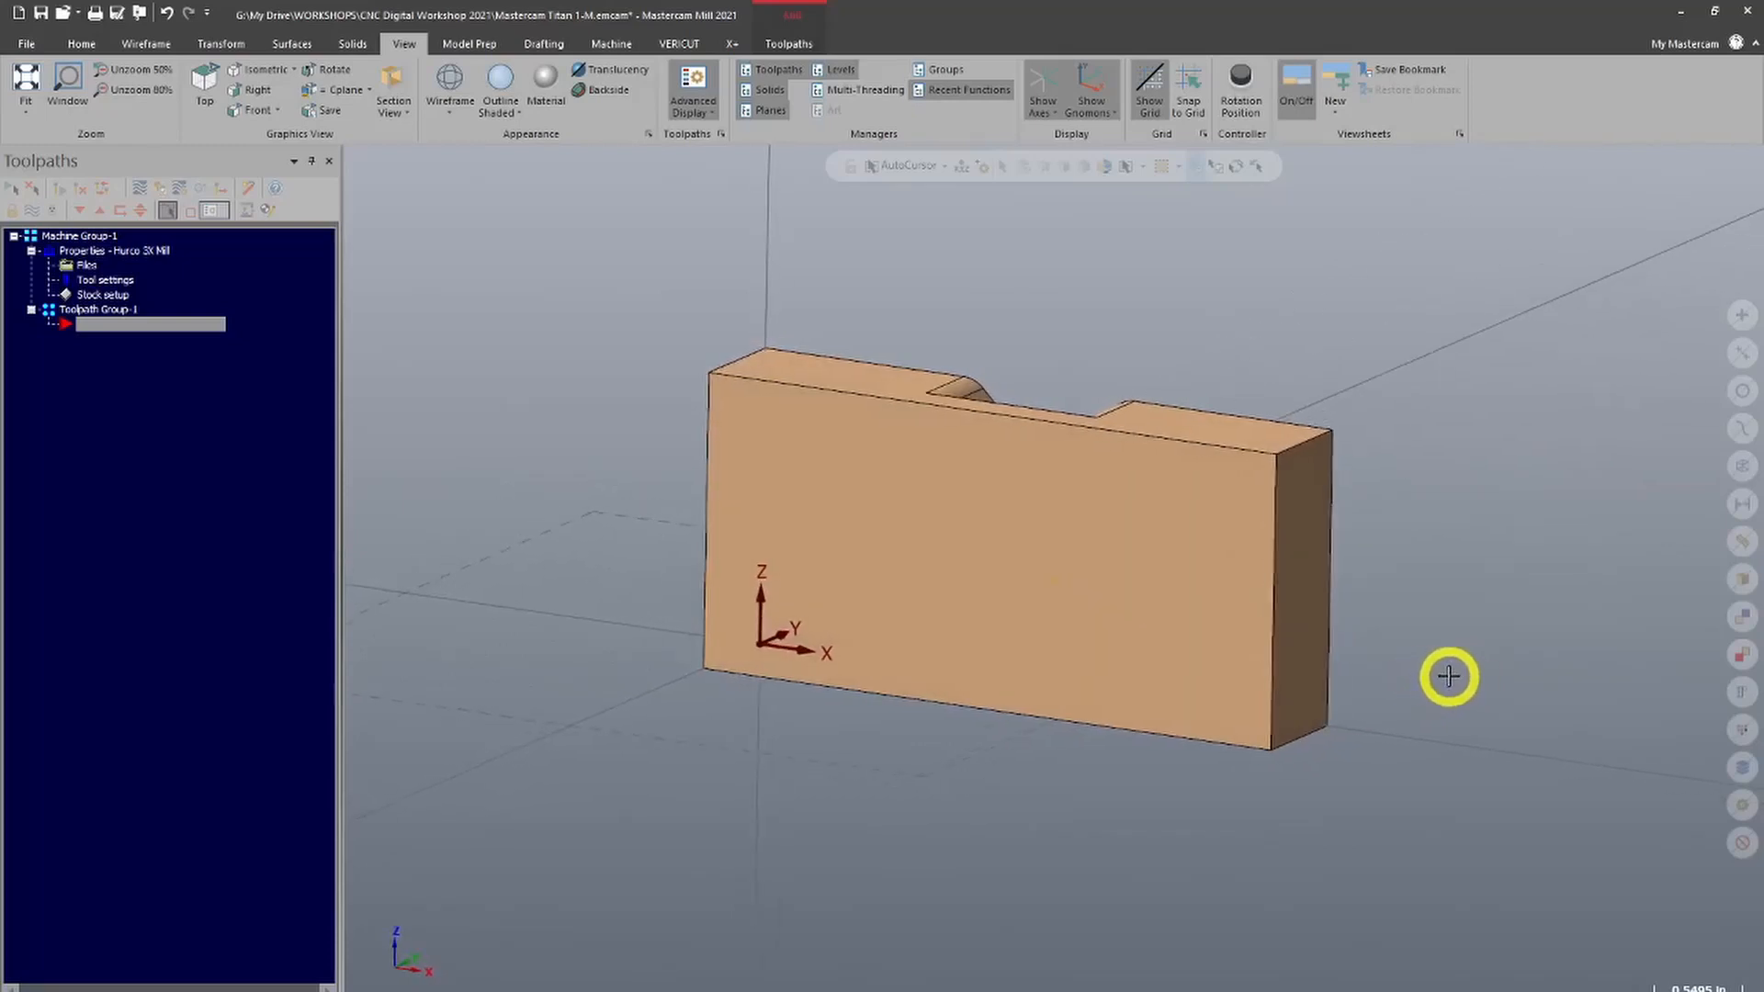
middle_click_drag(1638, 843, 1477, 732)
scroll(1131, 455, "up", 1)
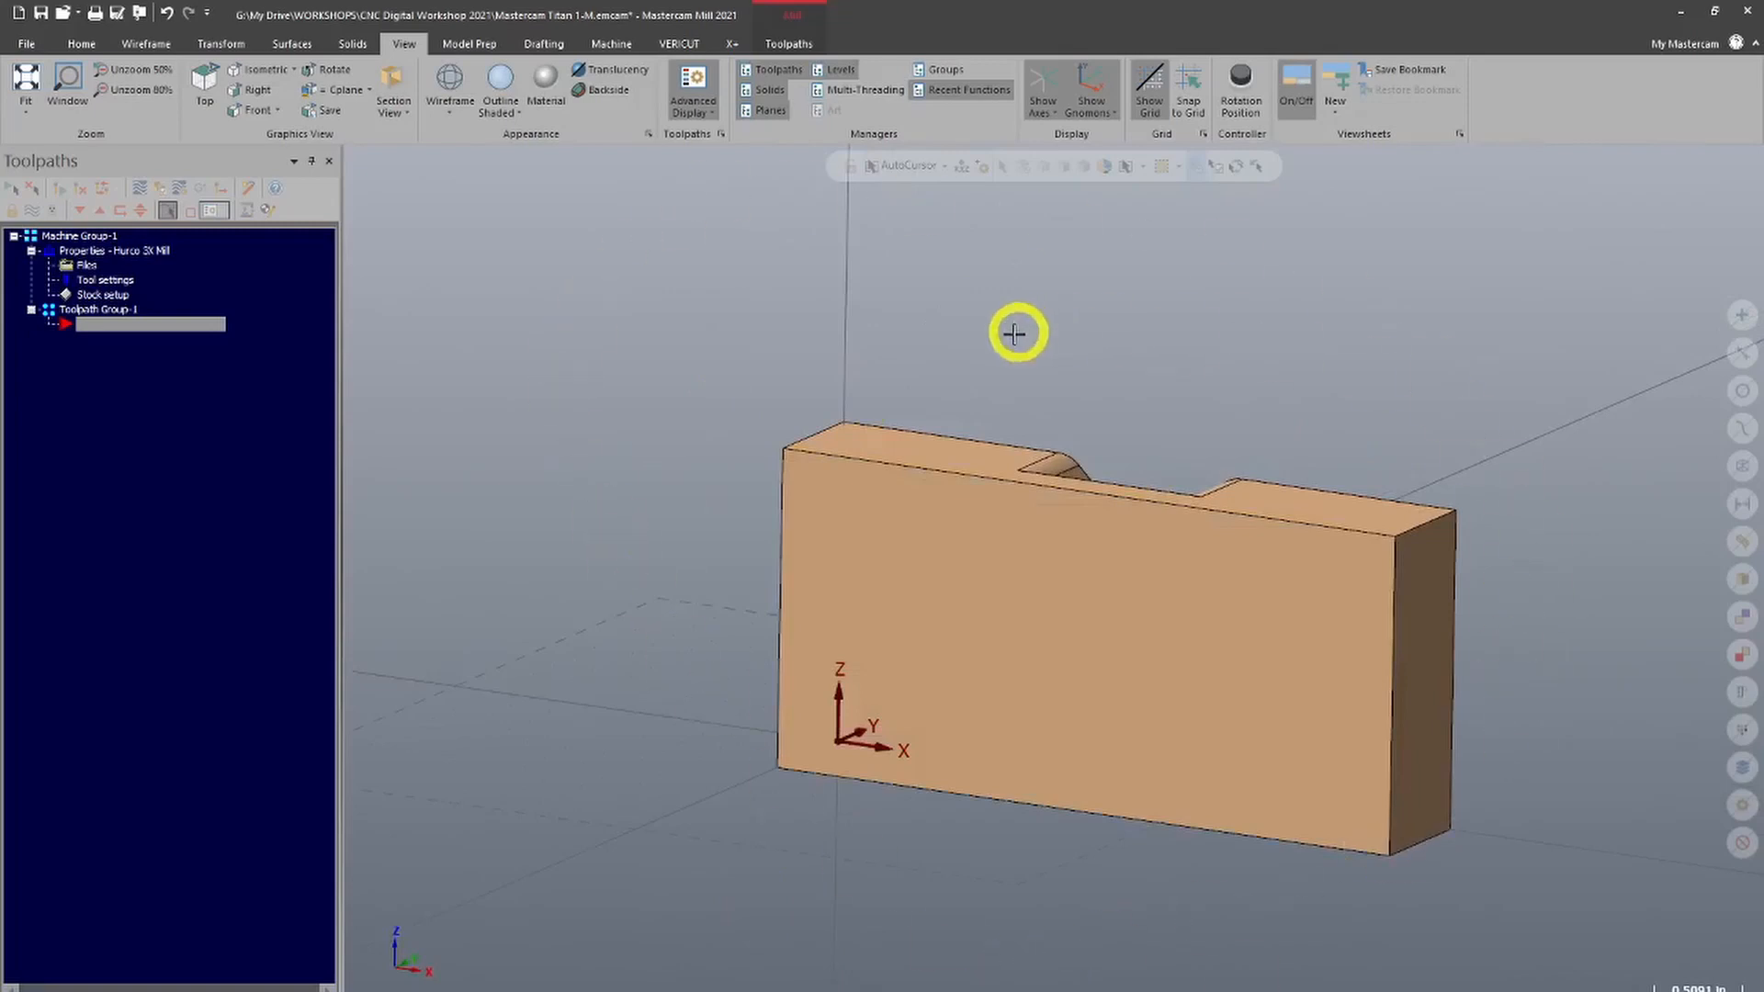
middle_click_drag(1012, 401, 974, 379)
right_click(973, 380)
left_click(945, 363)
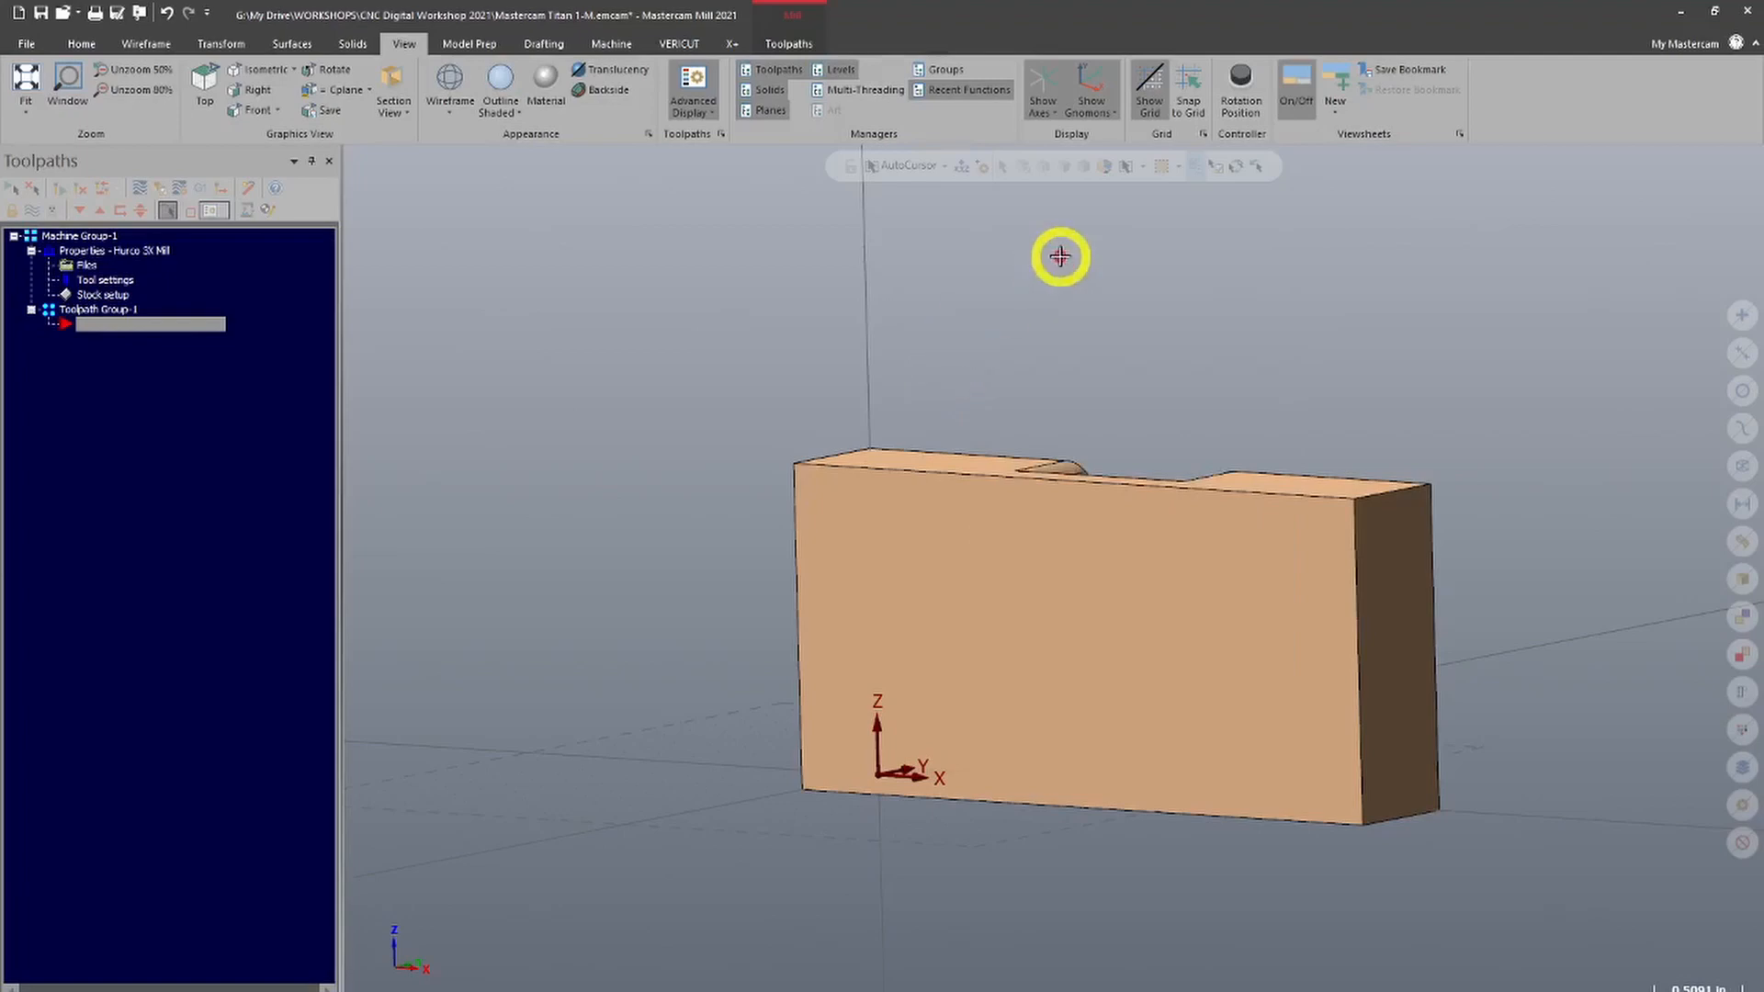
middle_click_drag(1018, 320, 914, 589)
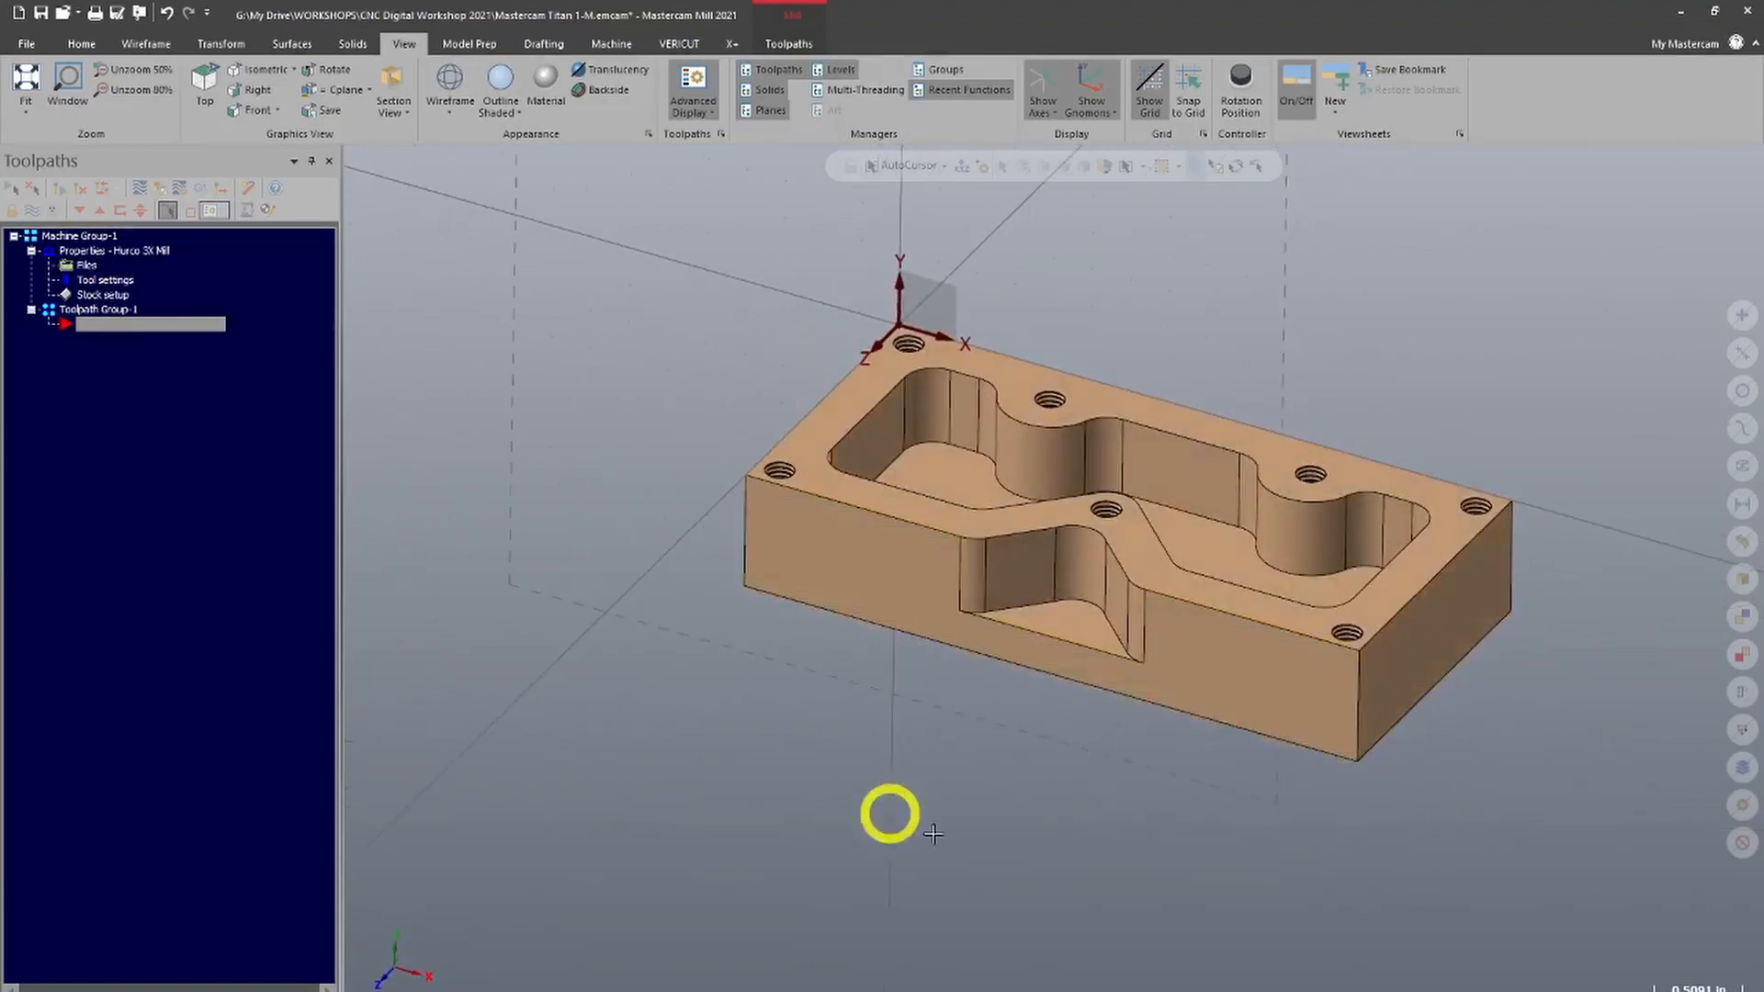
Start a Dynamic move of the solid and place the gnomon at the face center of the pocketed face with the threaded holes
scroll(1590, 340, "up", 2)
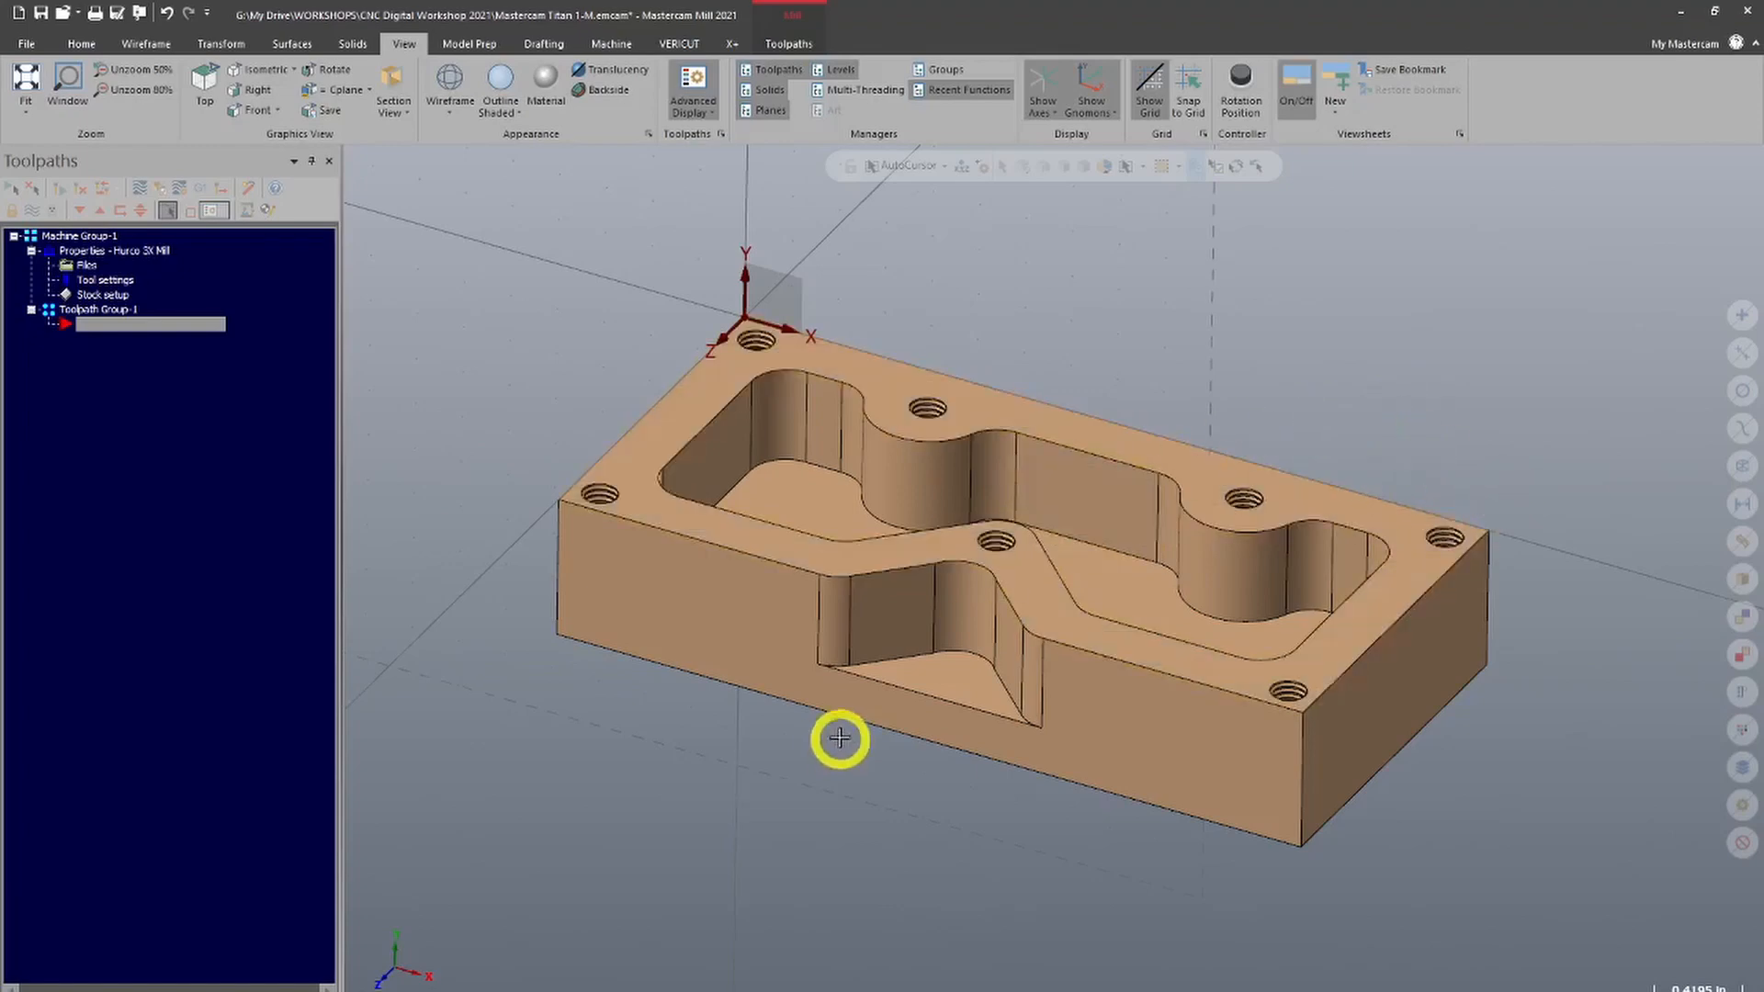
middle_click_drag(840, 737, 759, 525)
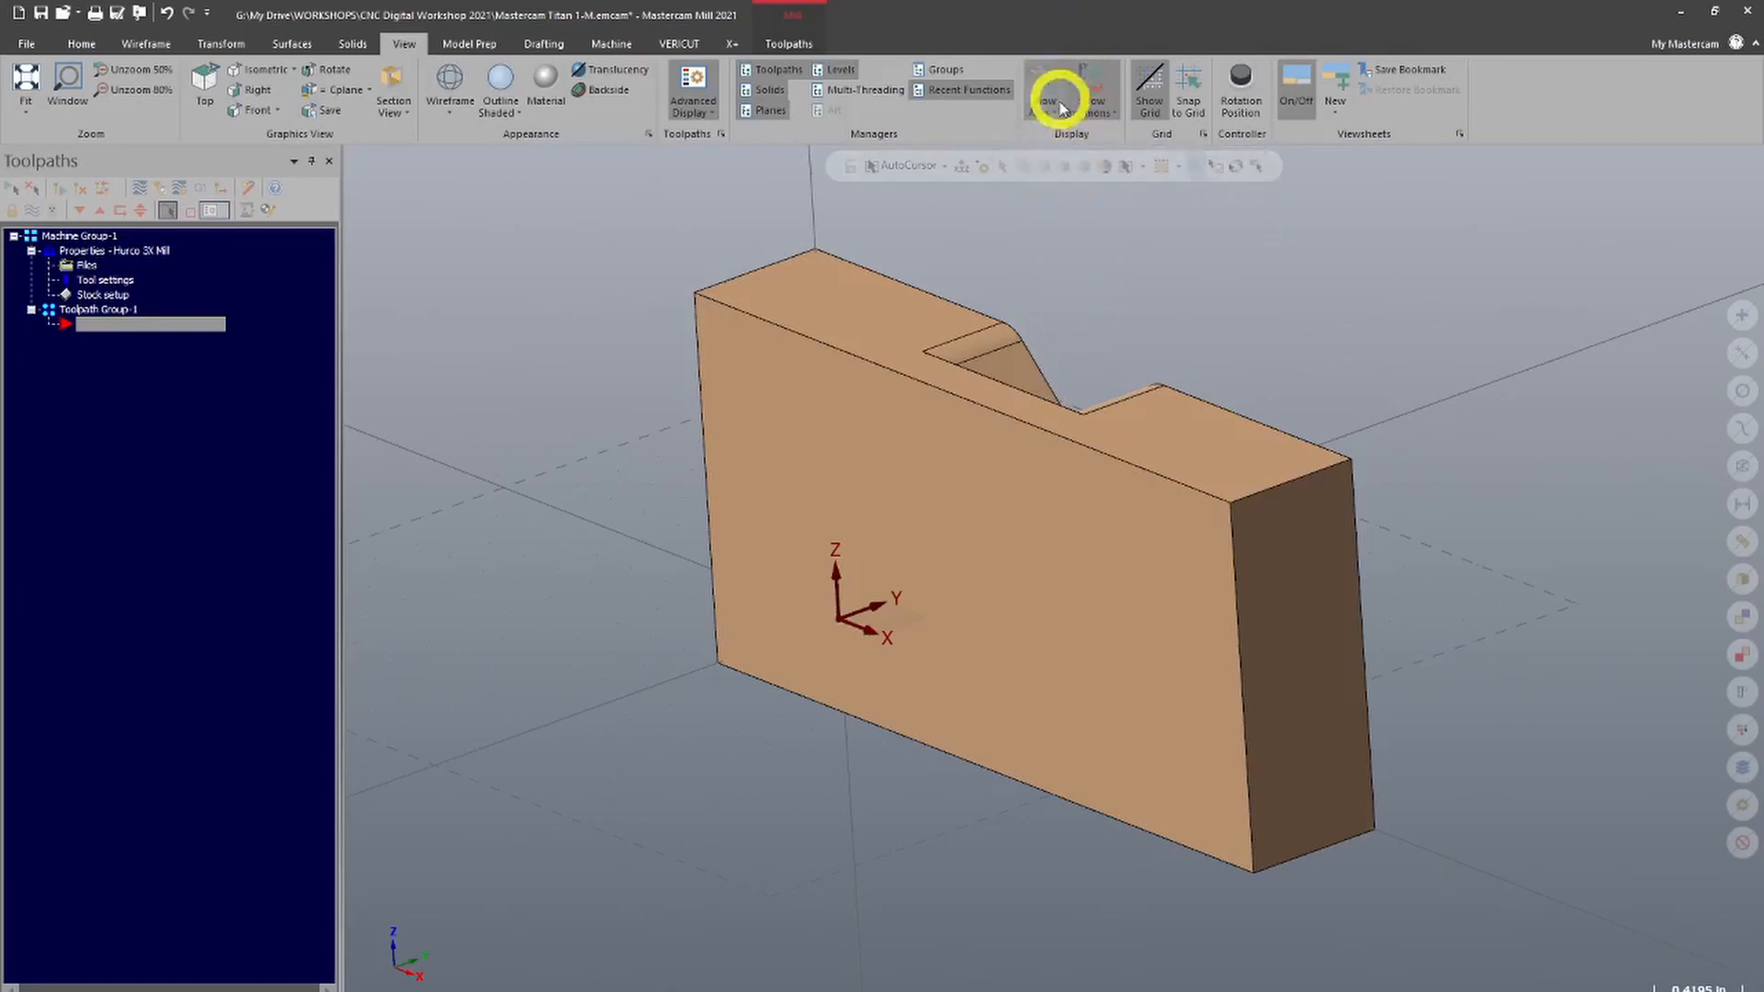
middle_click_drag(1019, 388, 823, 710)
middle_click_drag(994, 937, 743, 833)
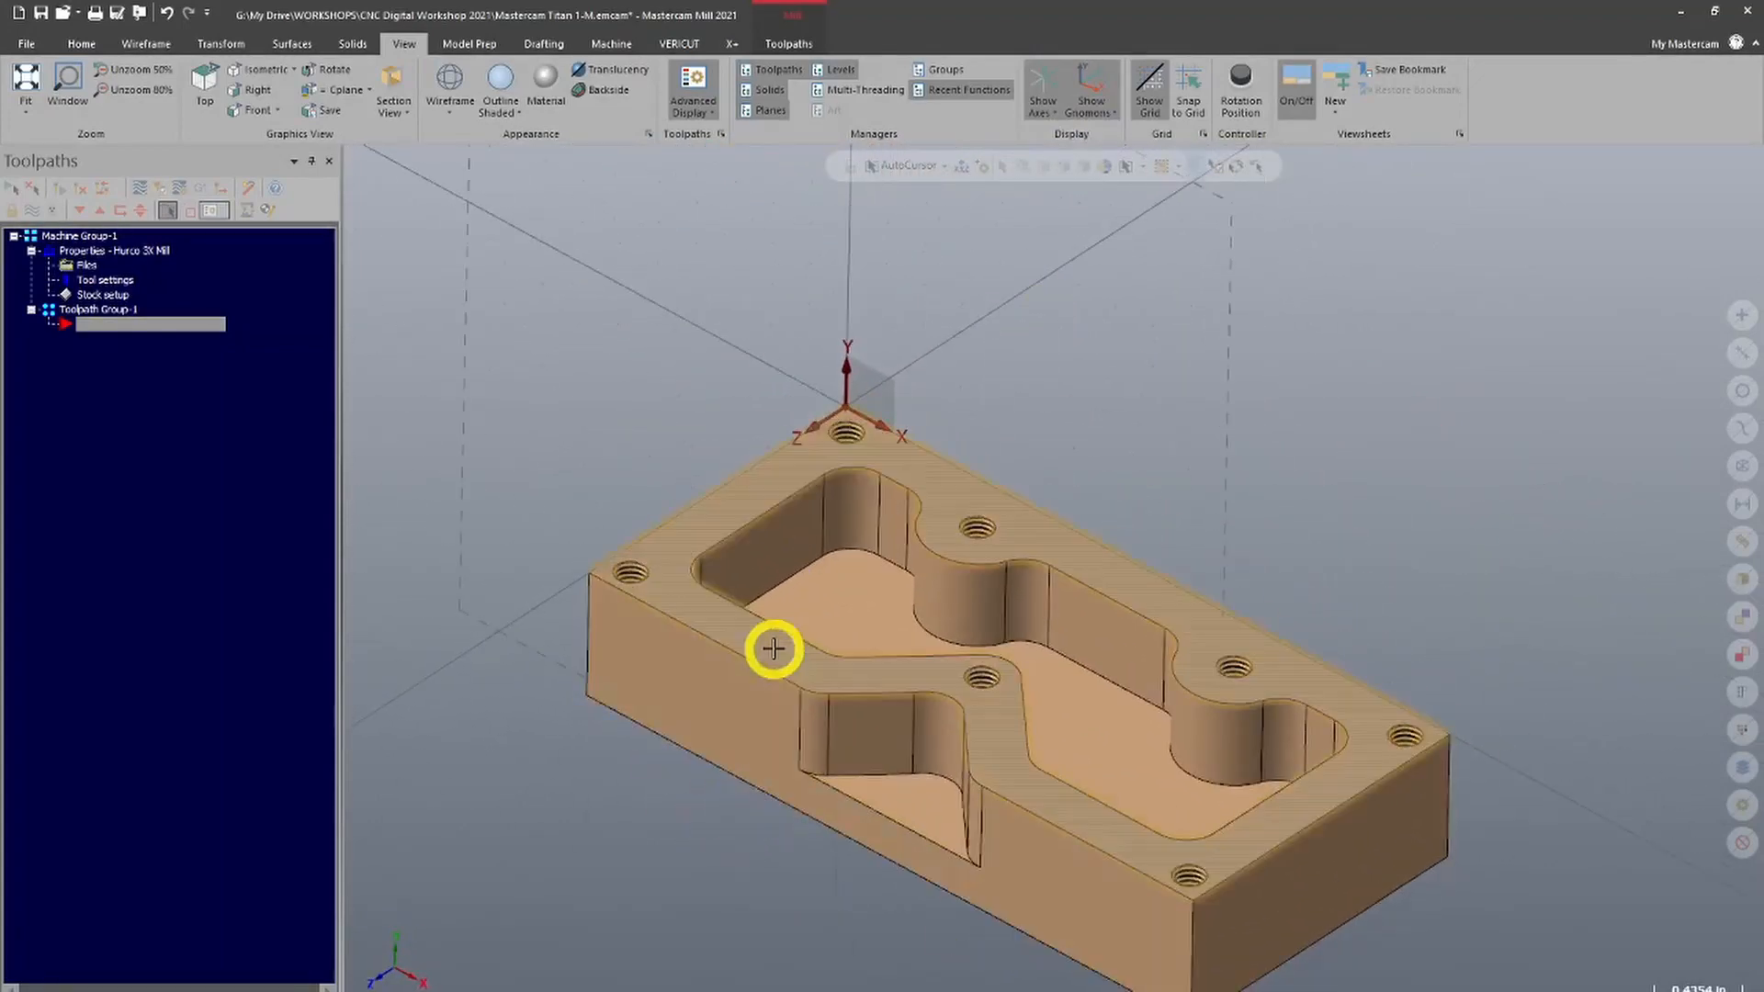
left_click(813, 612)
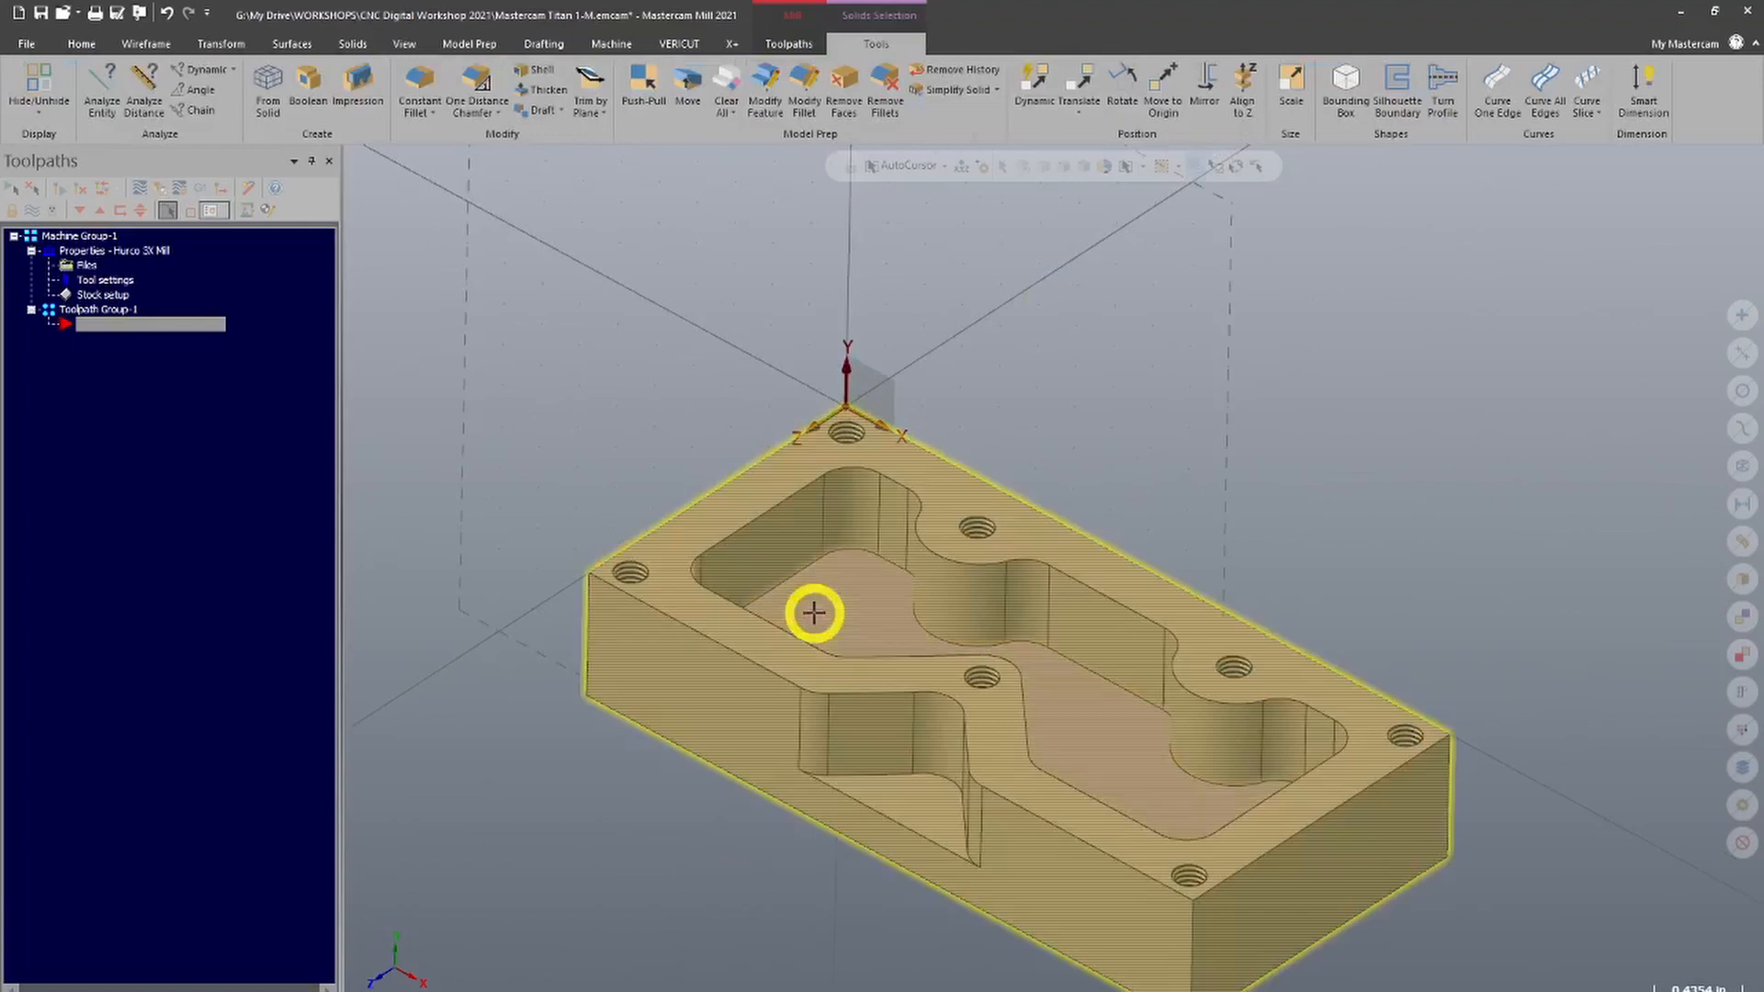
left_click(214, 48)
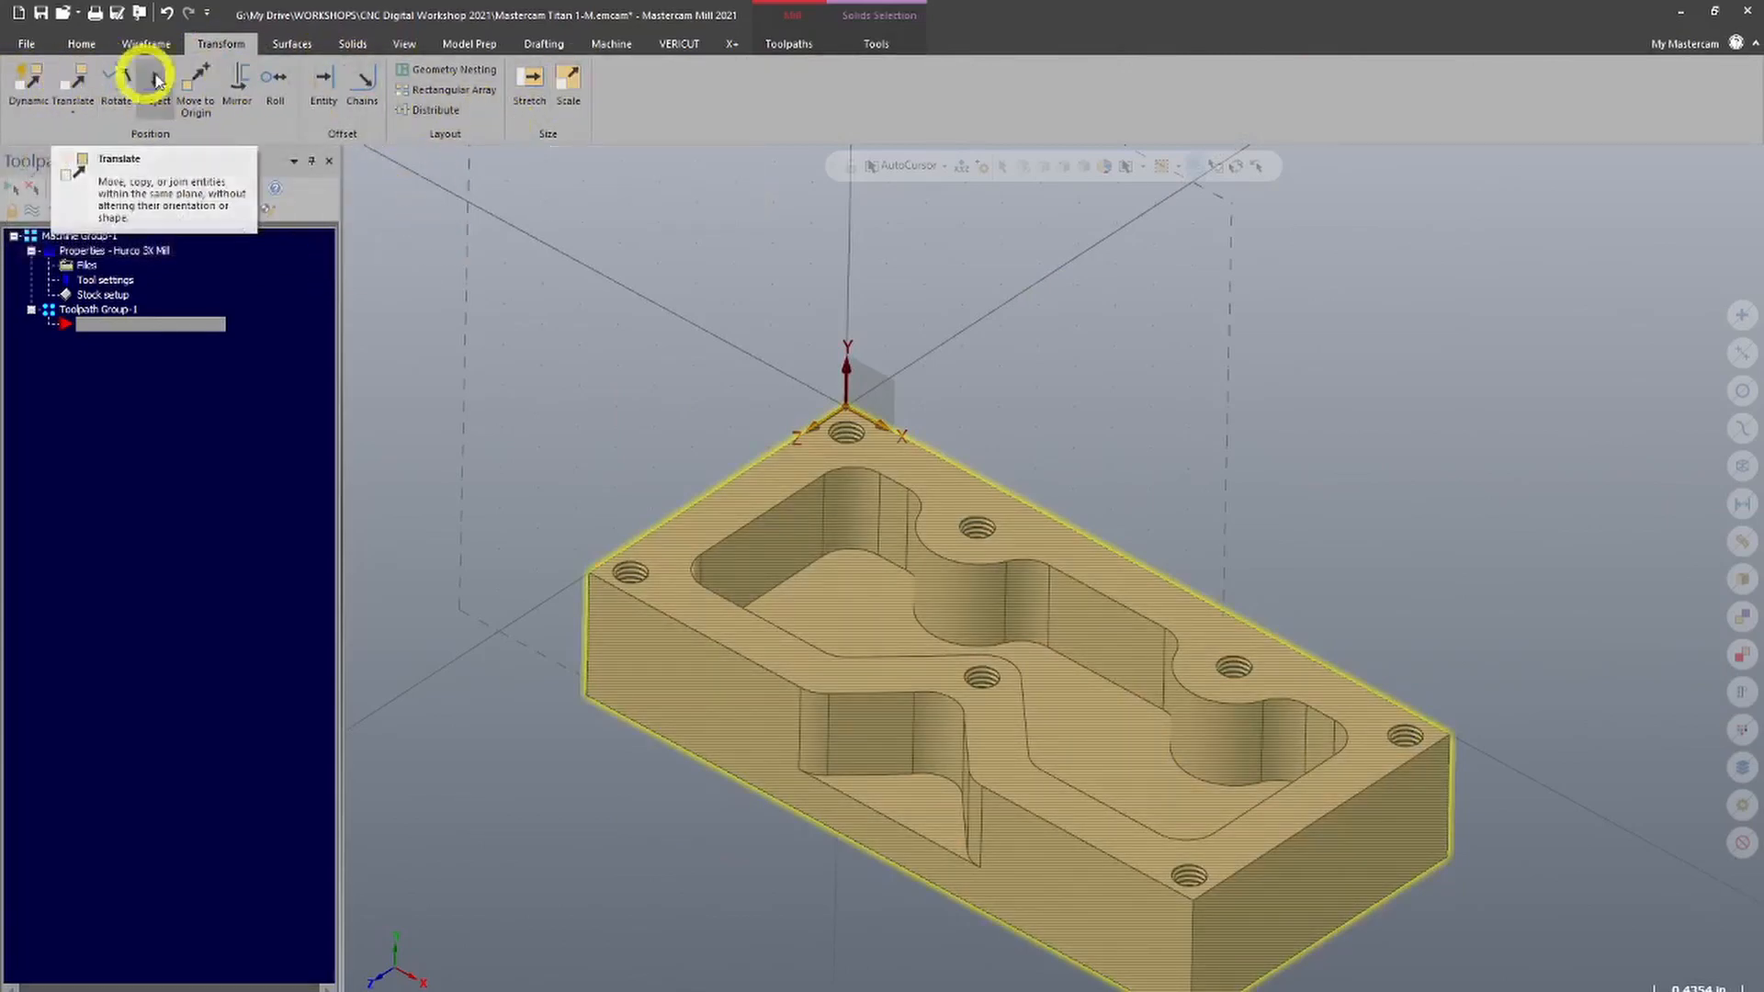
left_click(27, 87)
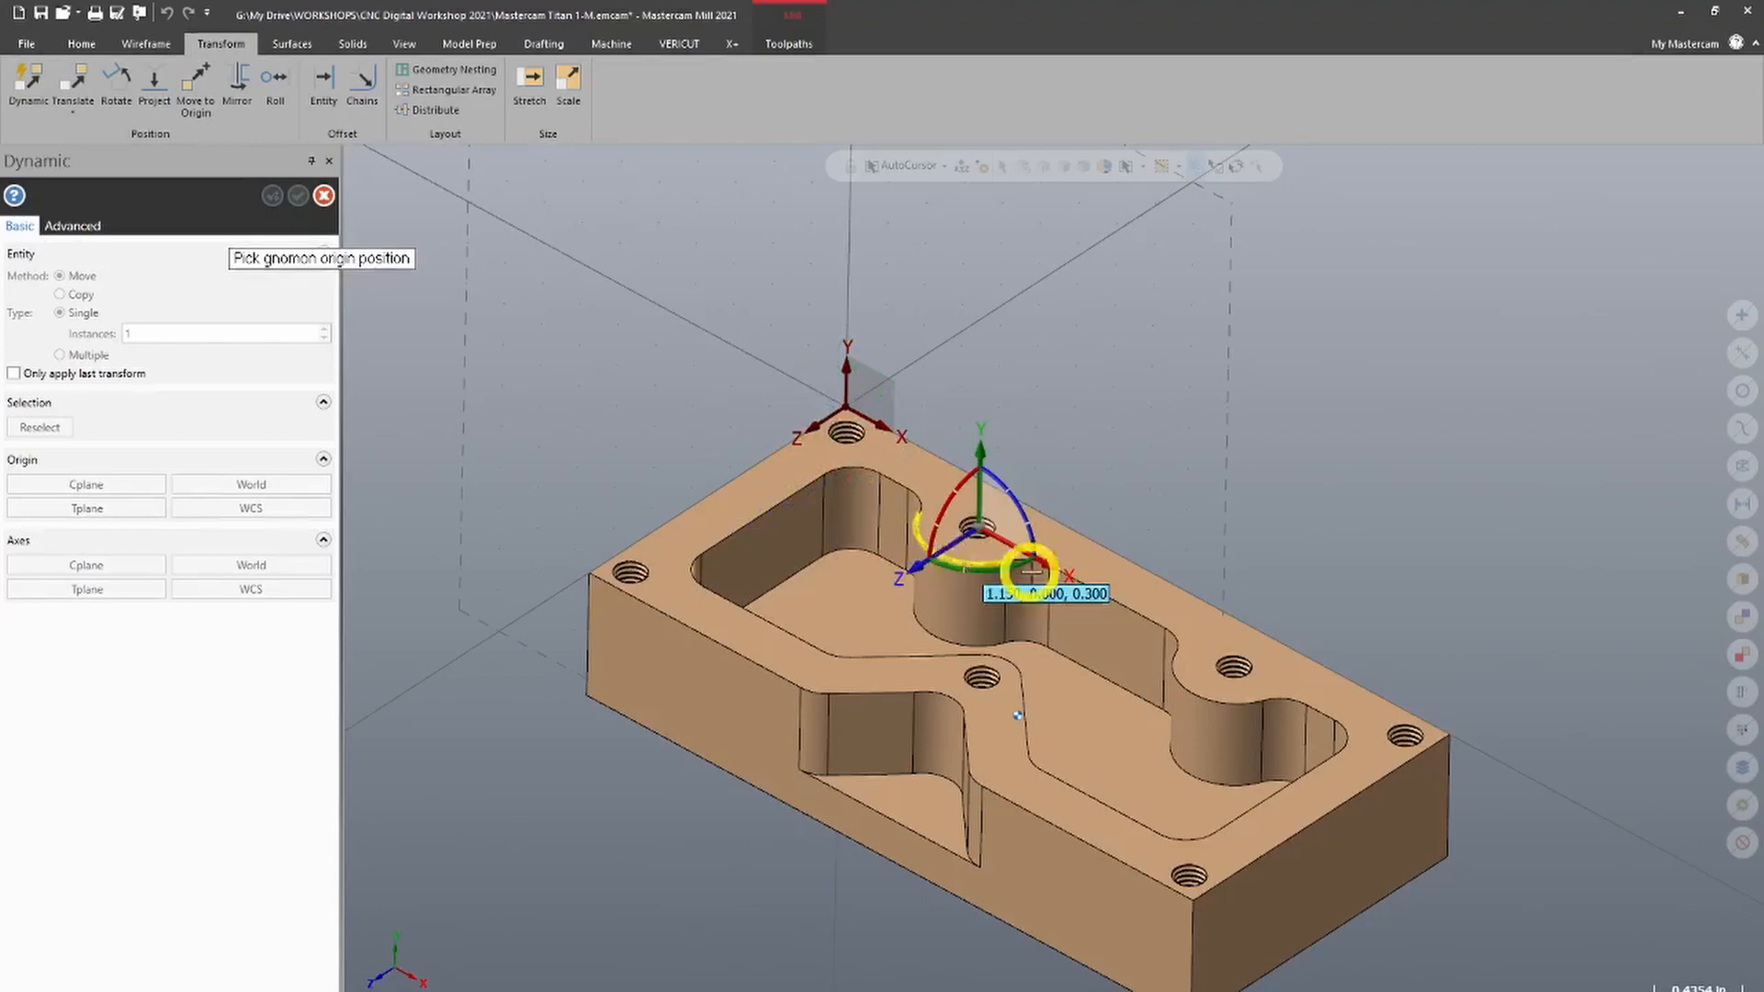
scroll(1056, 565, "up", 5)
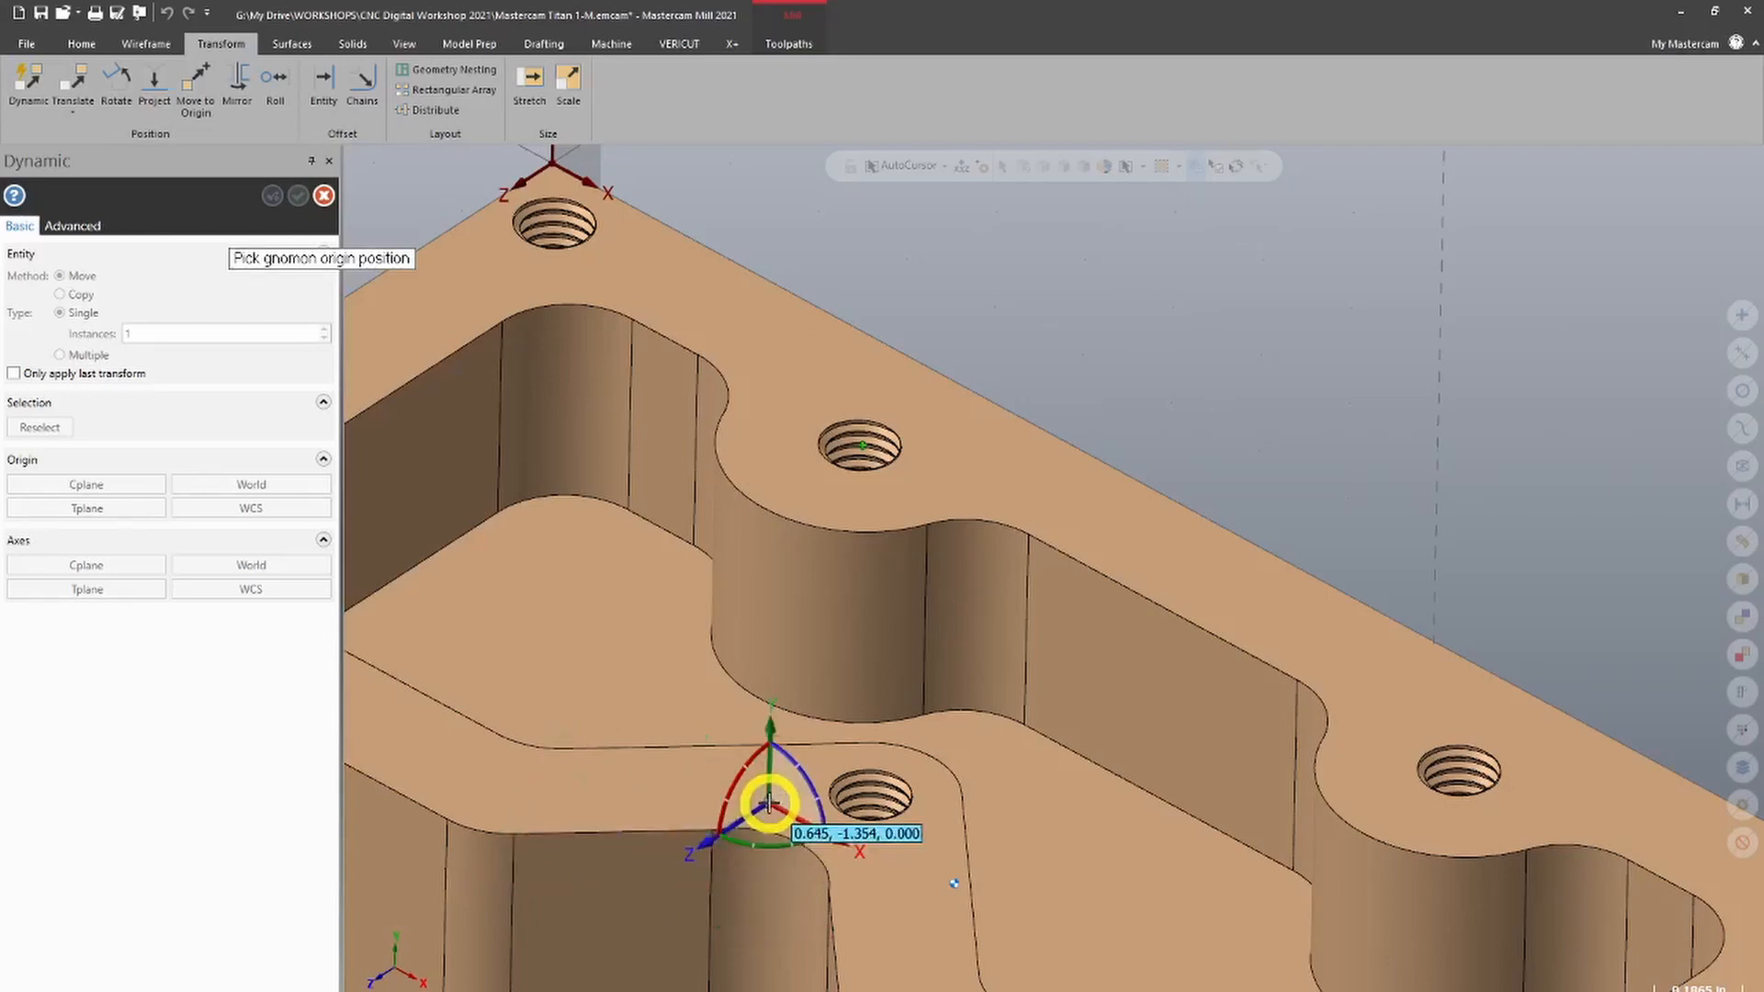
scroll(937, 758, "down", 5)
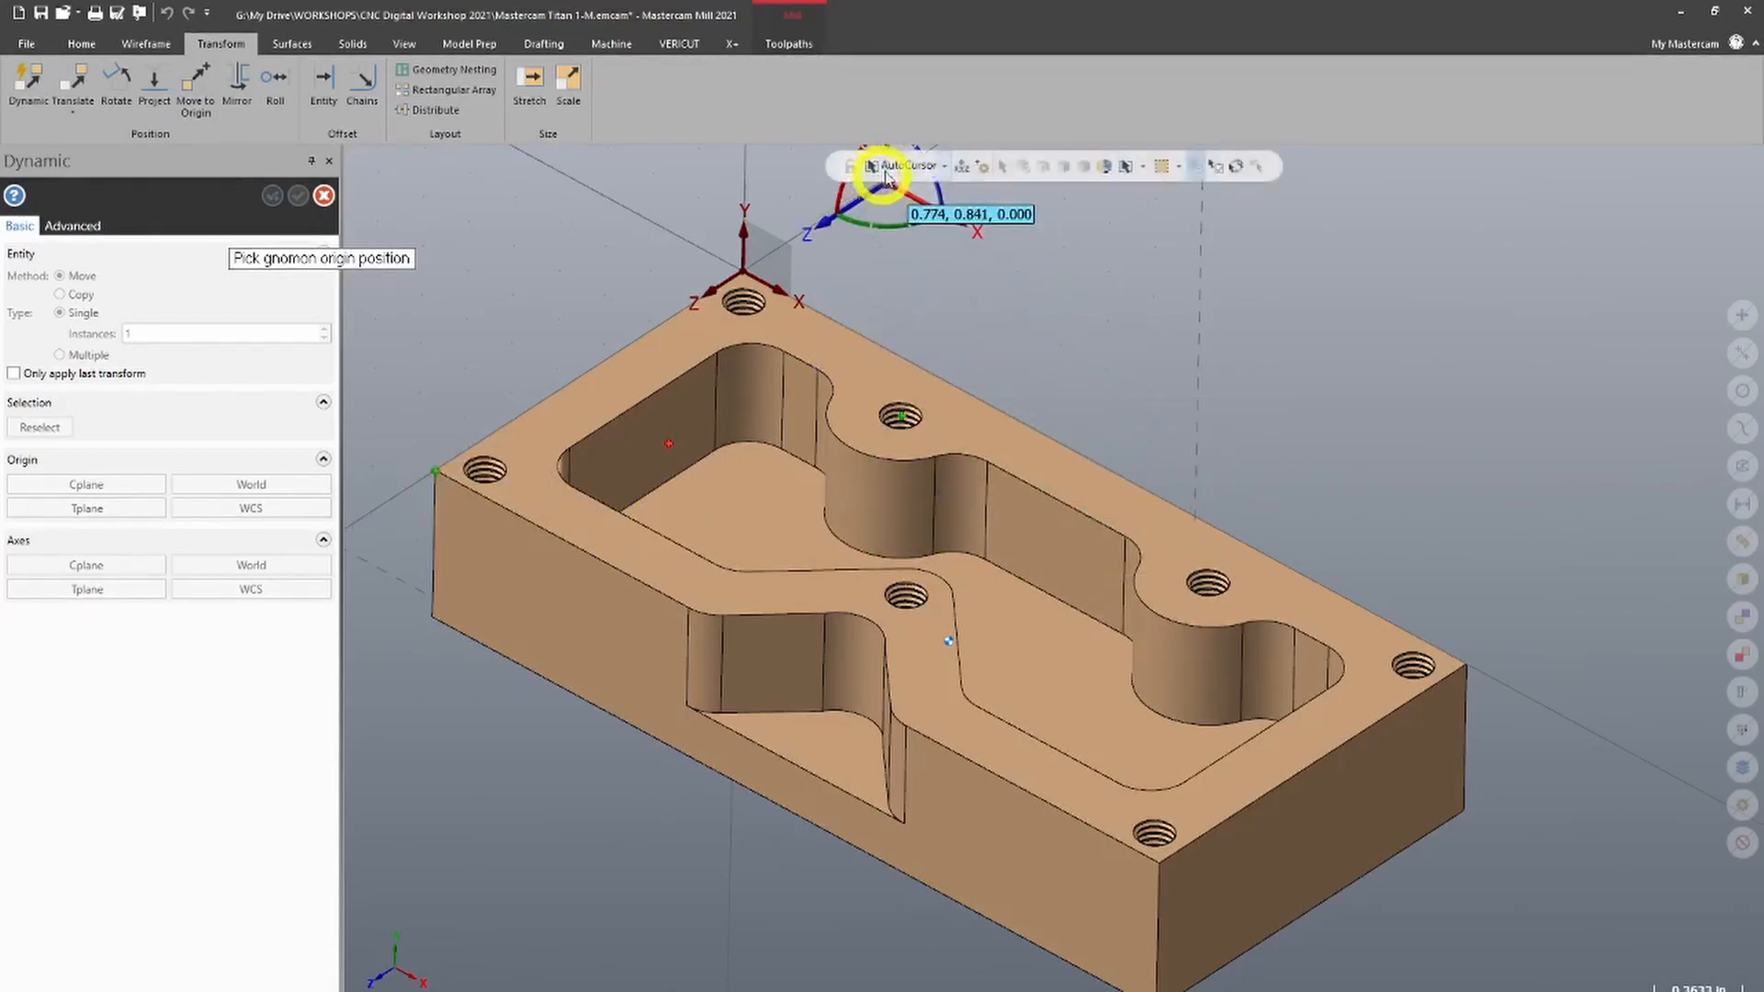
left_click(946, 167)
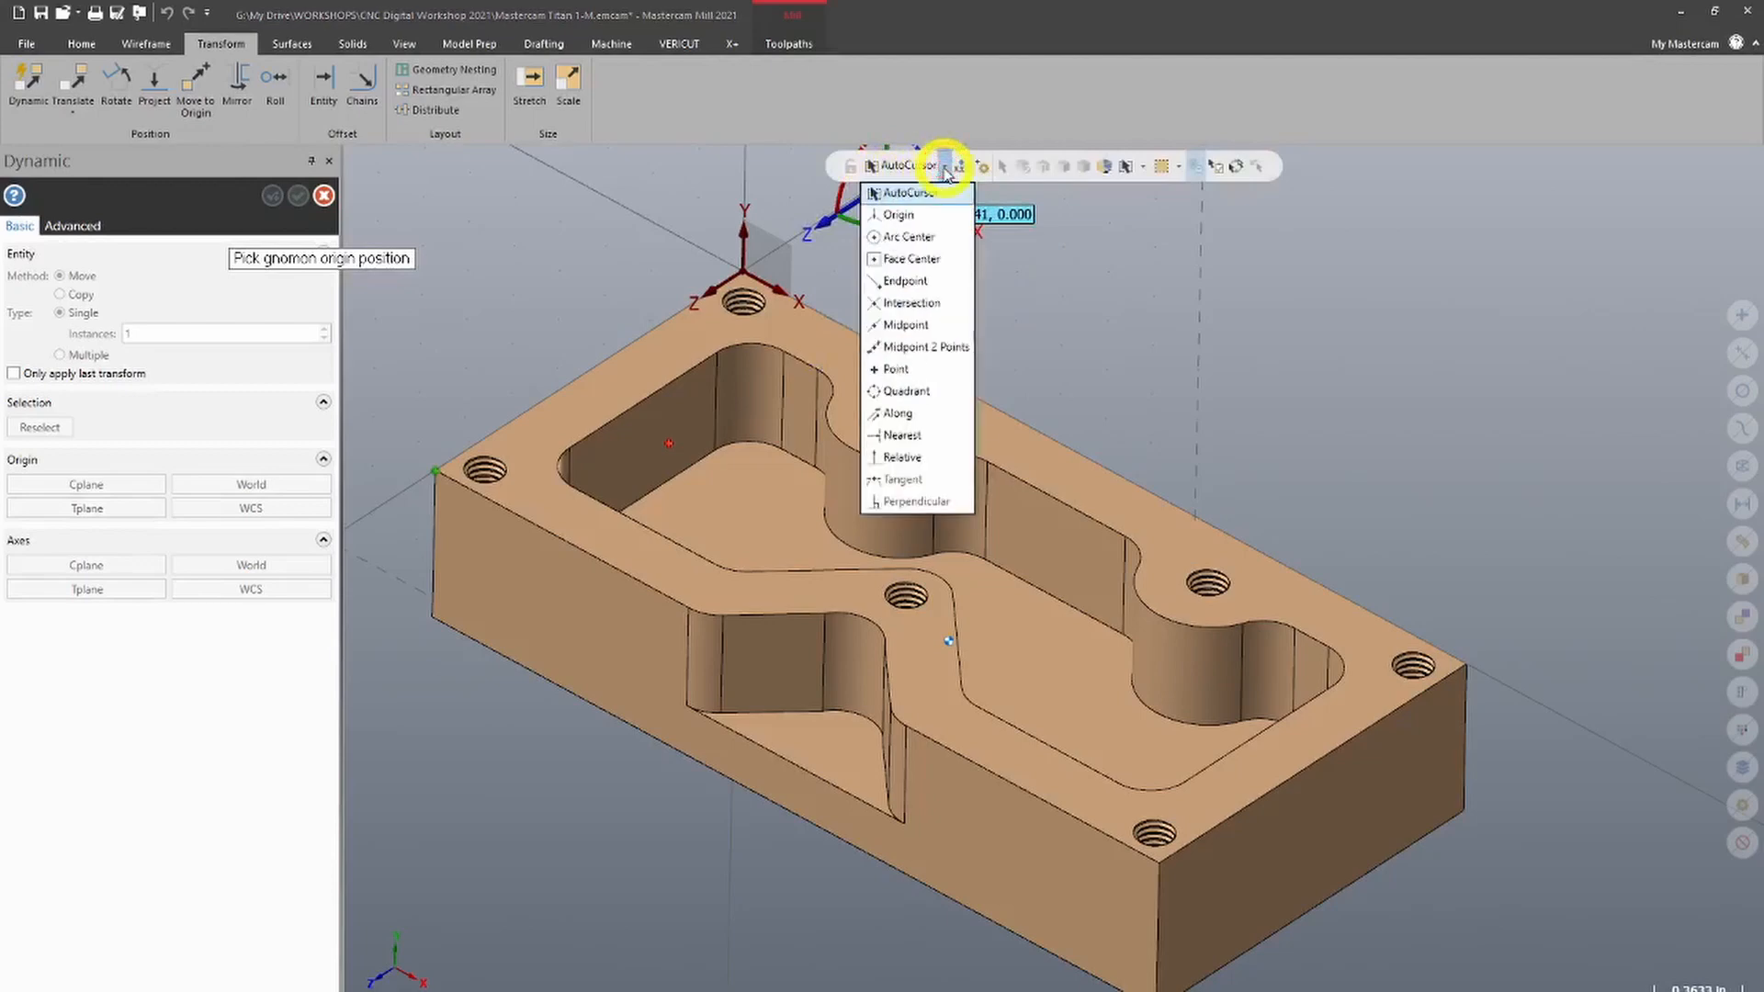
left_click(937, 264)
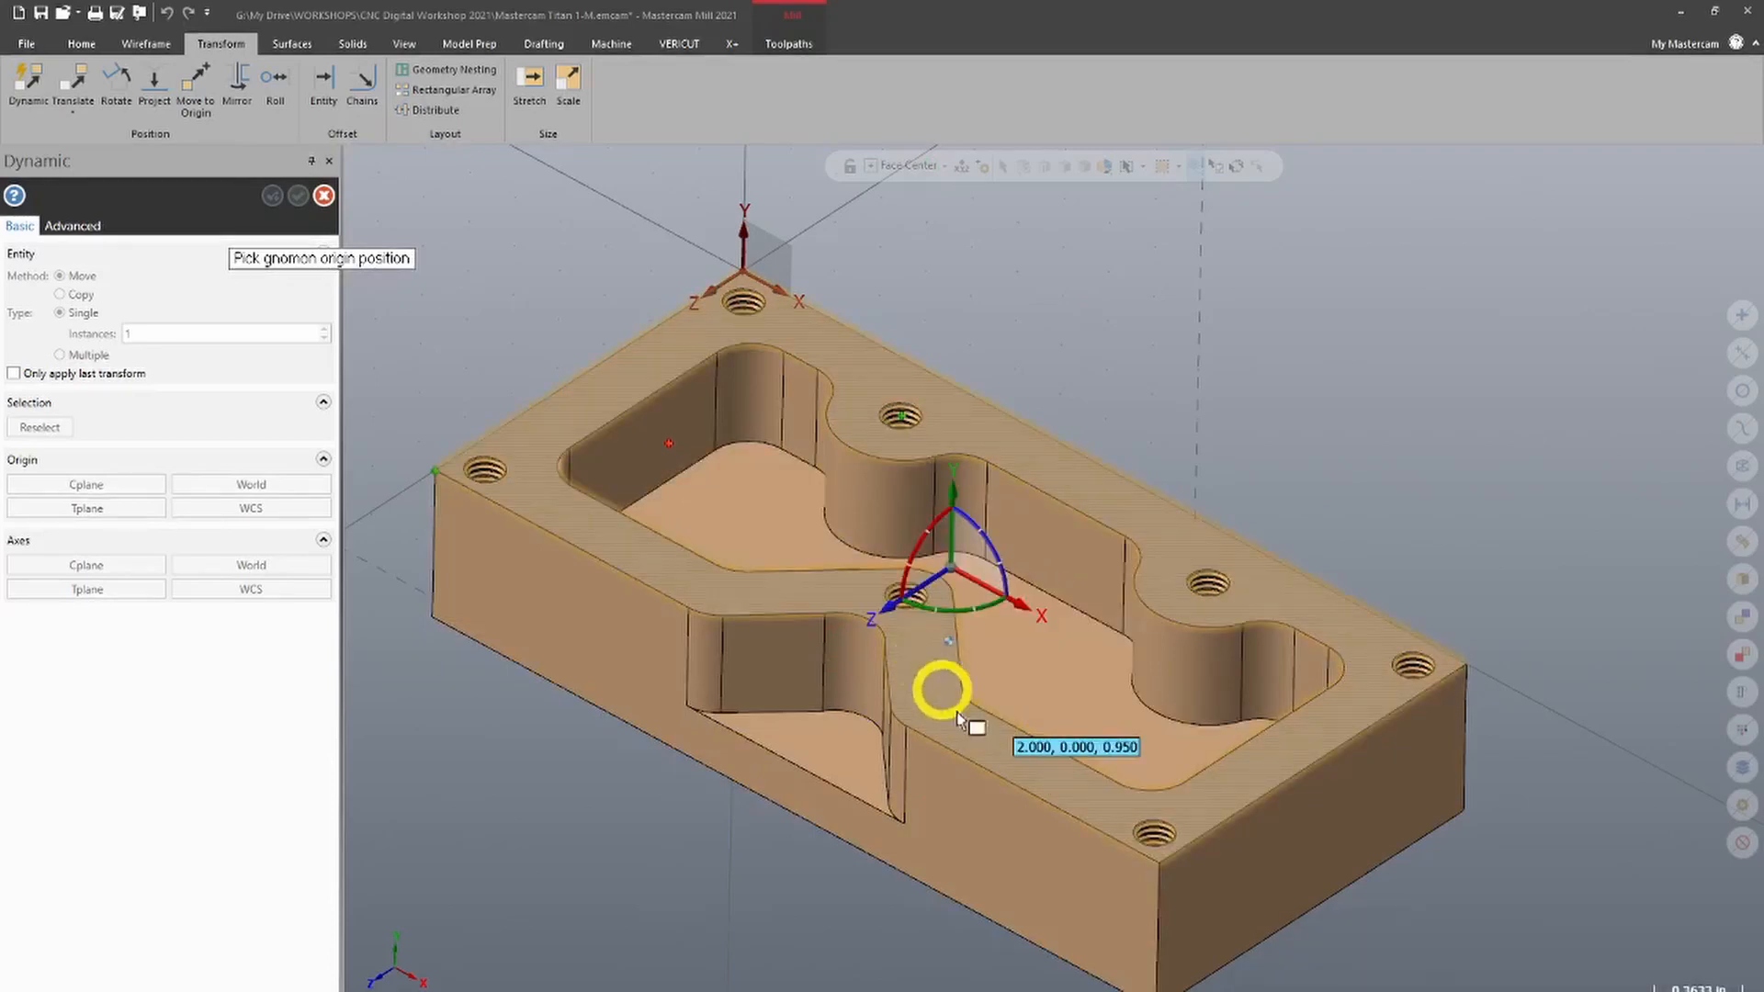
left_click(1299, 756)
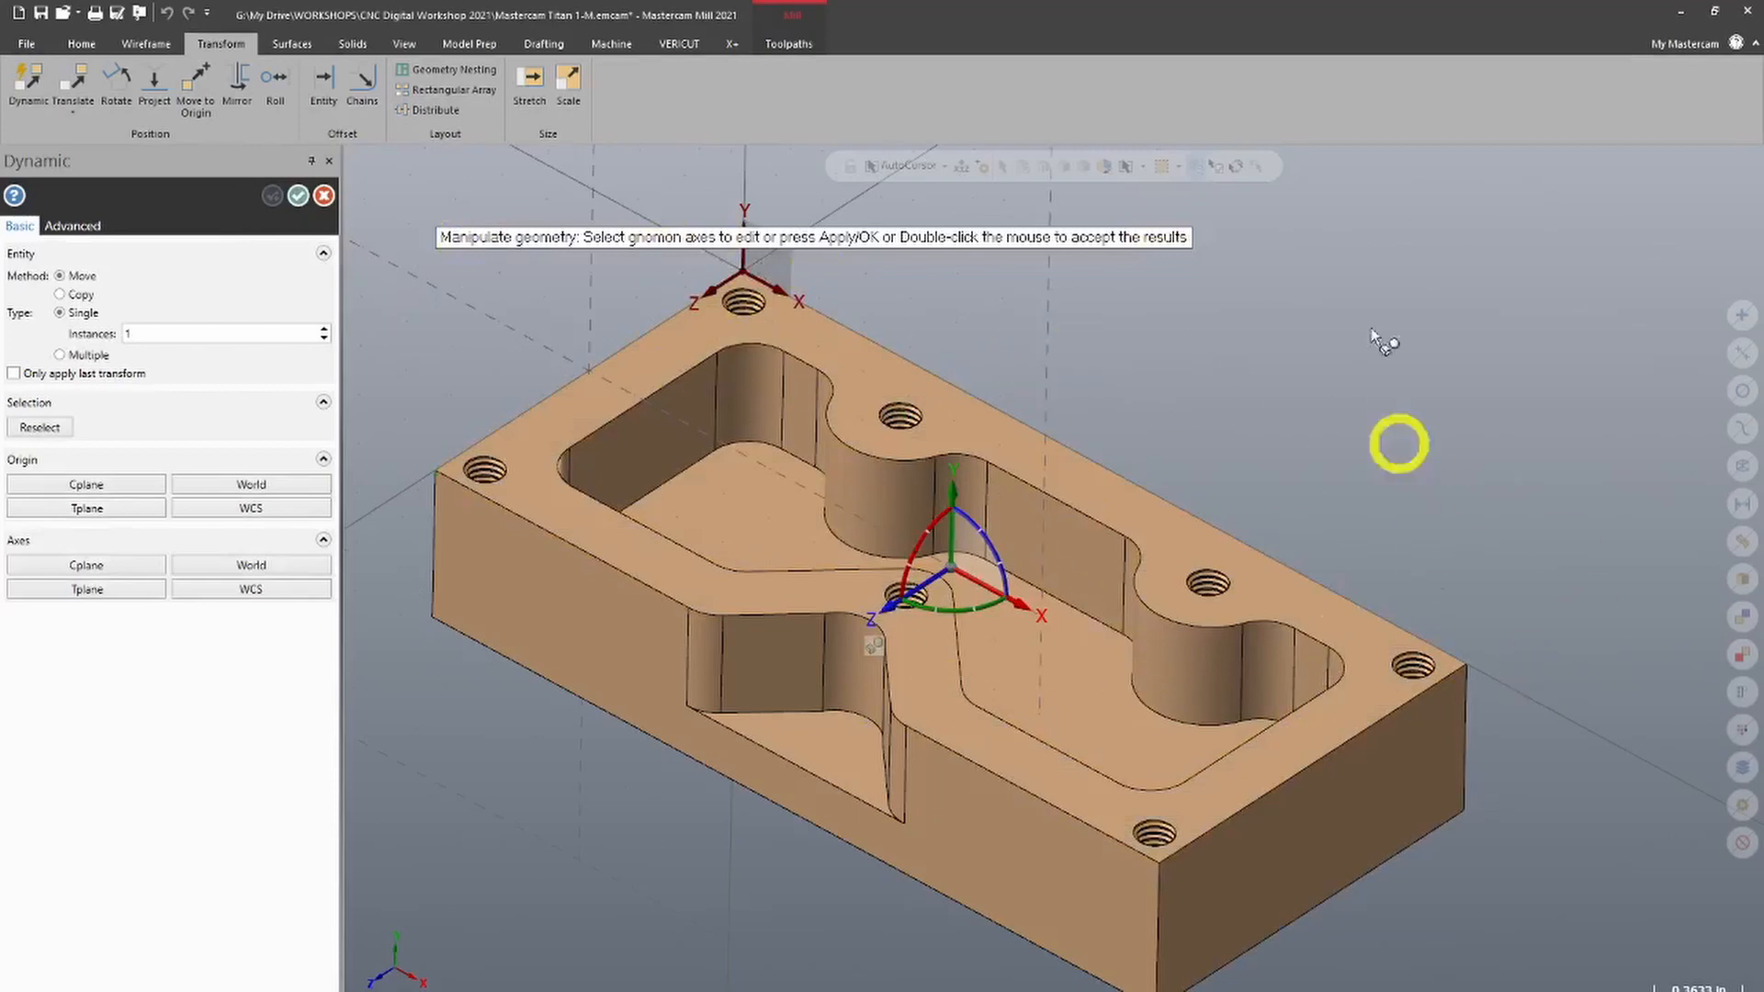
Try rotating the part freehand about the gnomon's X axis, then leave the transform without applying it
middle_click_drag(622, 749, 805, 431)
scroll(1009, 372, "down", 3)
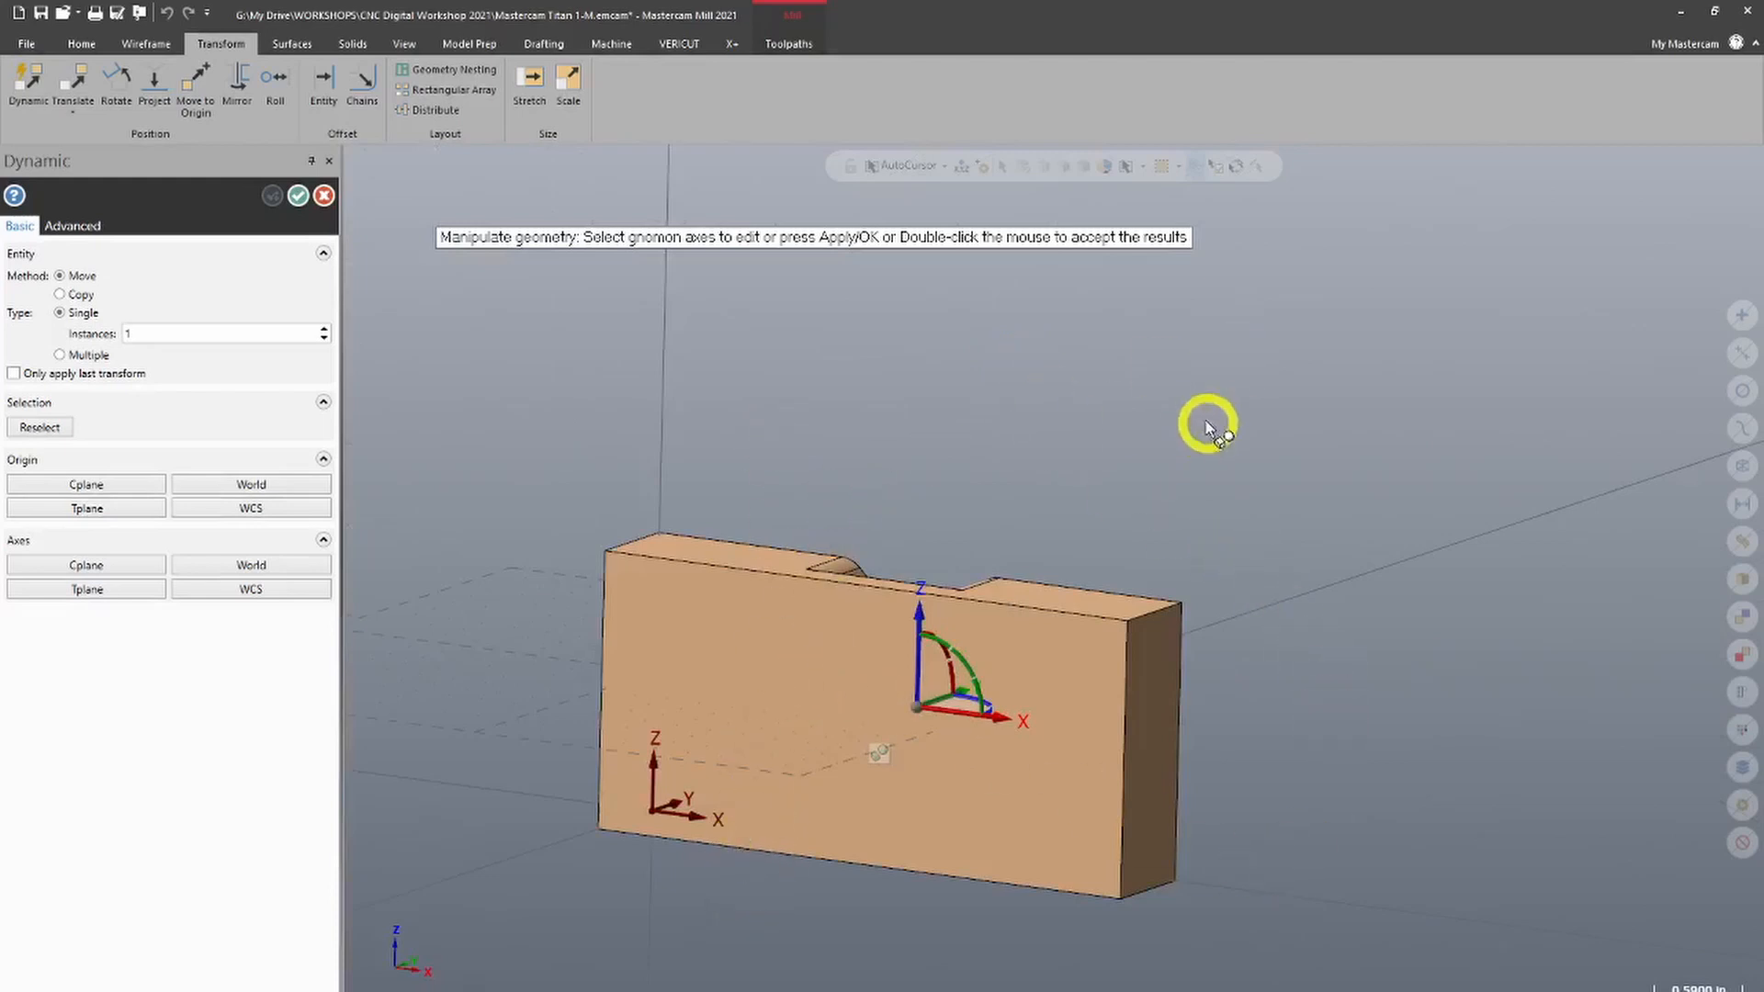
middle_click_drag(1208, 427, 948, 654)
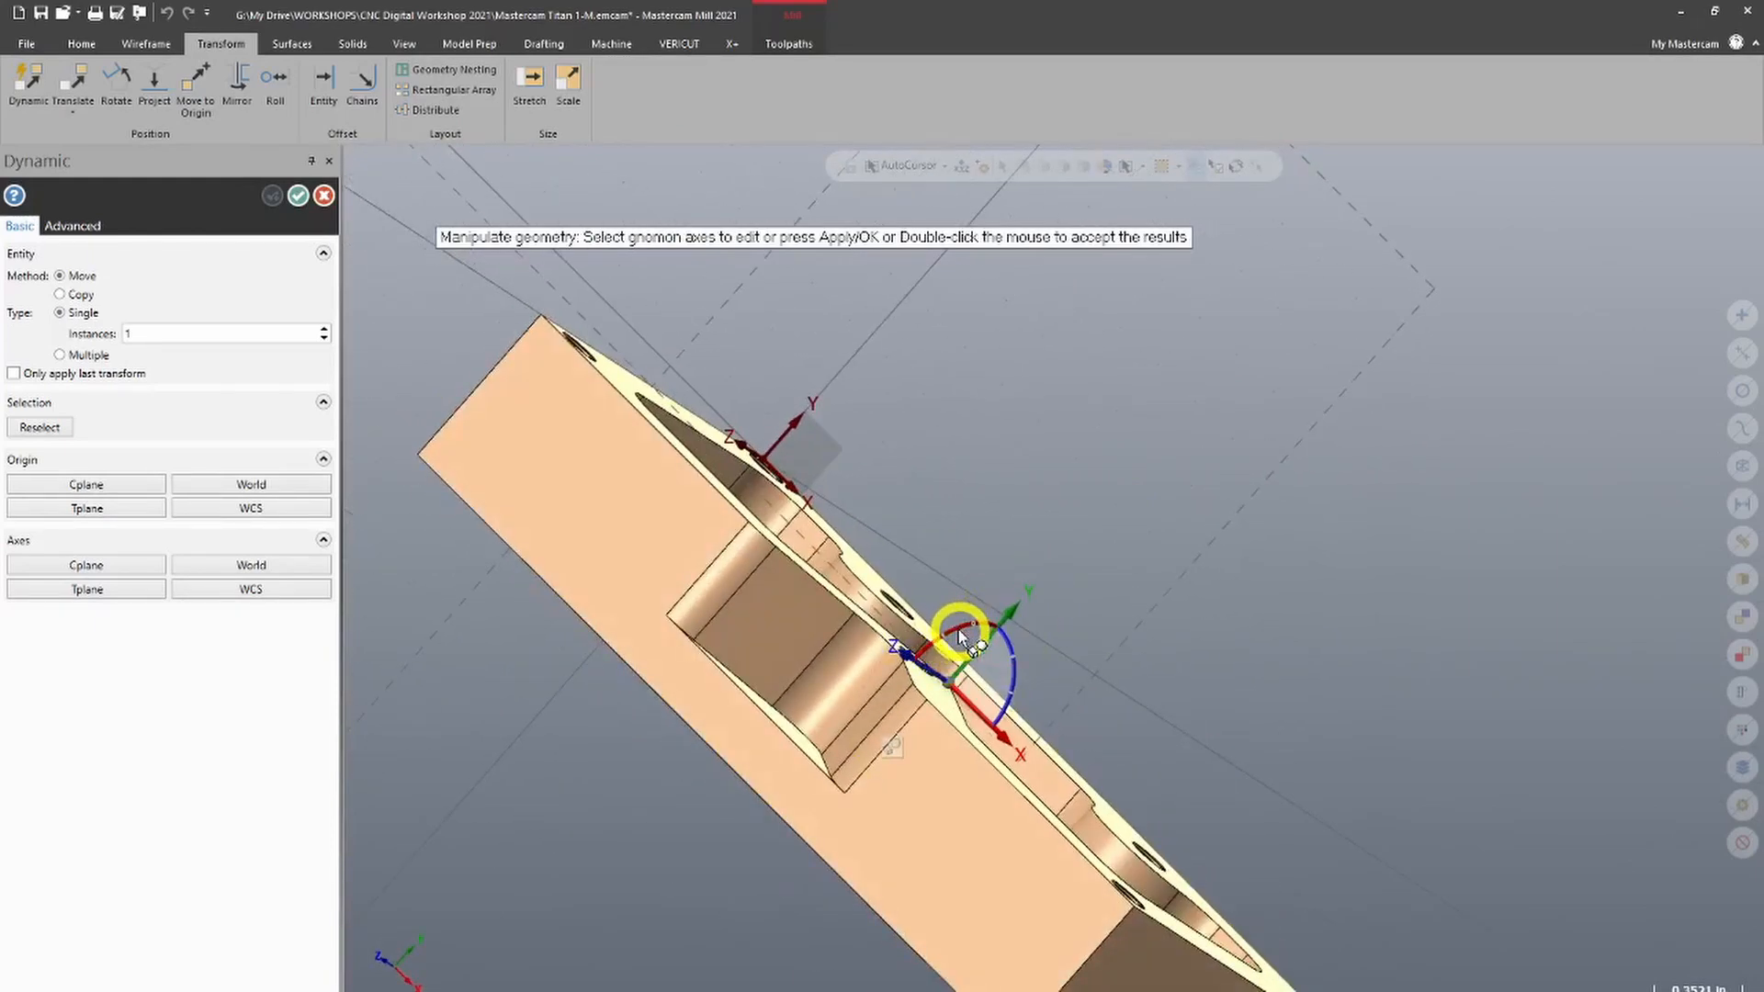
left_click(957, 623)
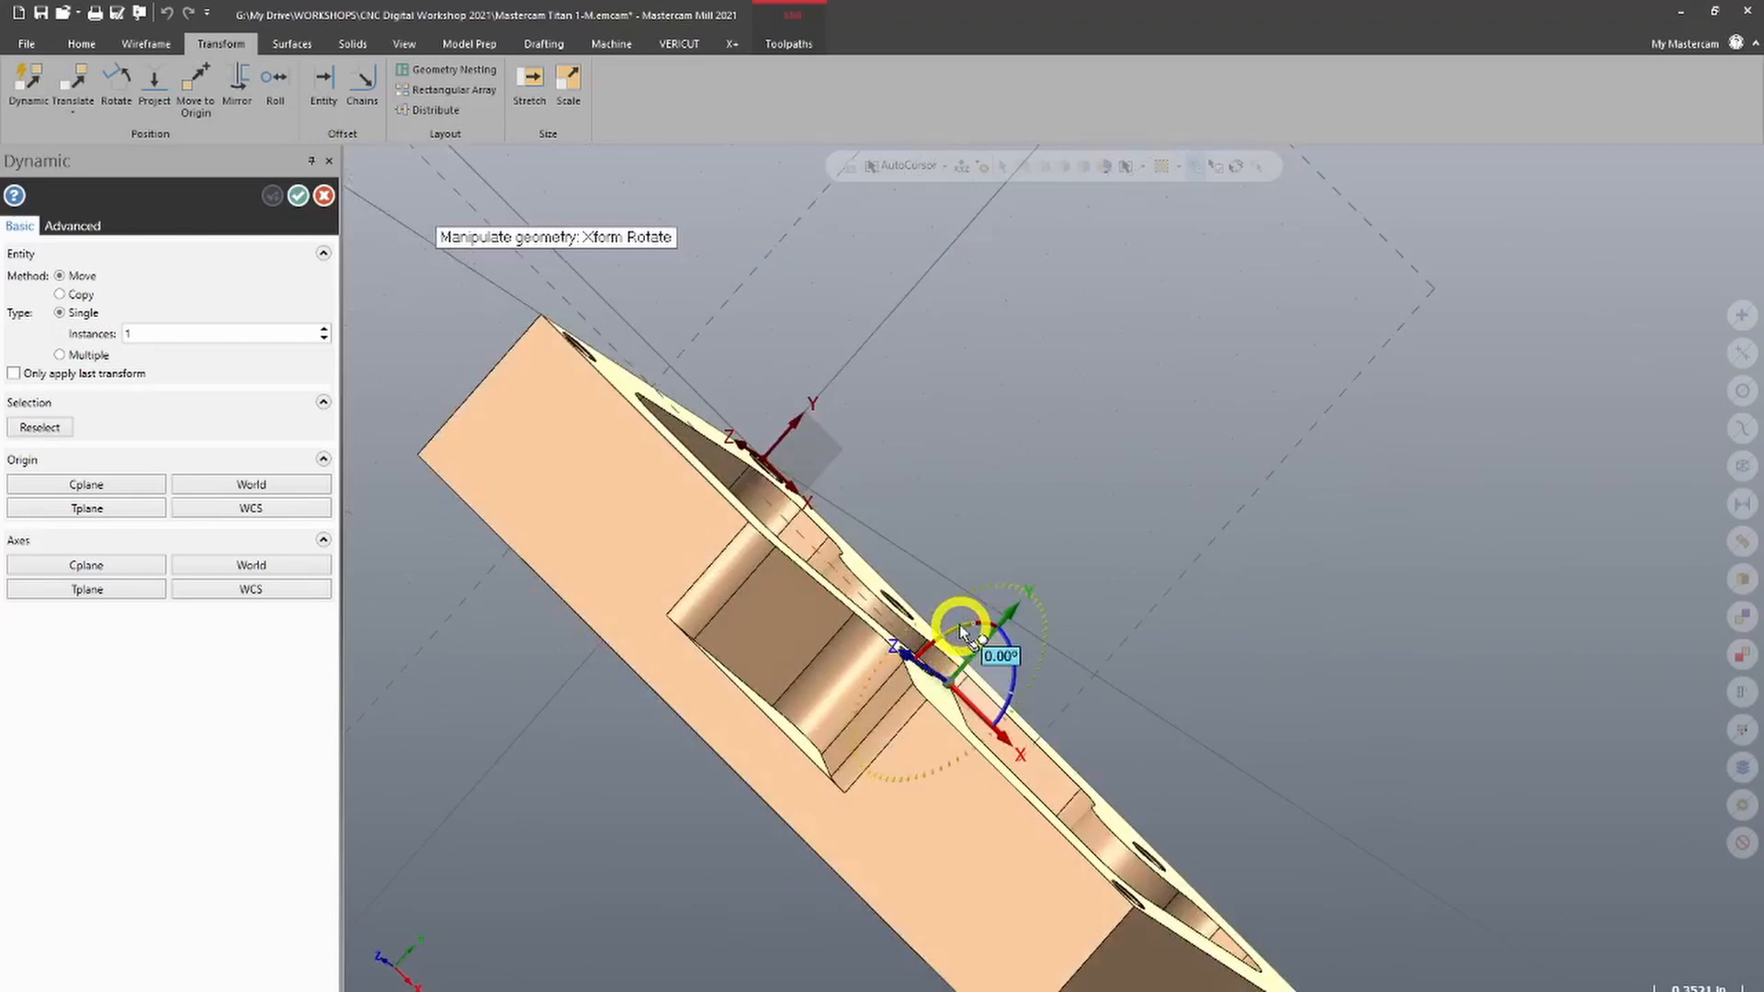
left_click(959, 626)
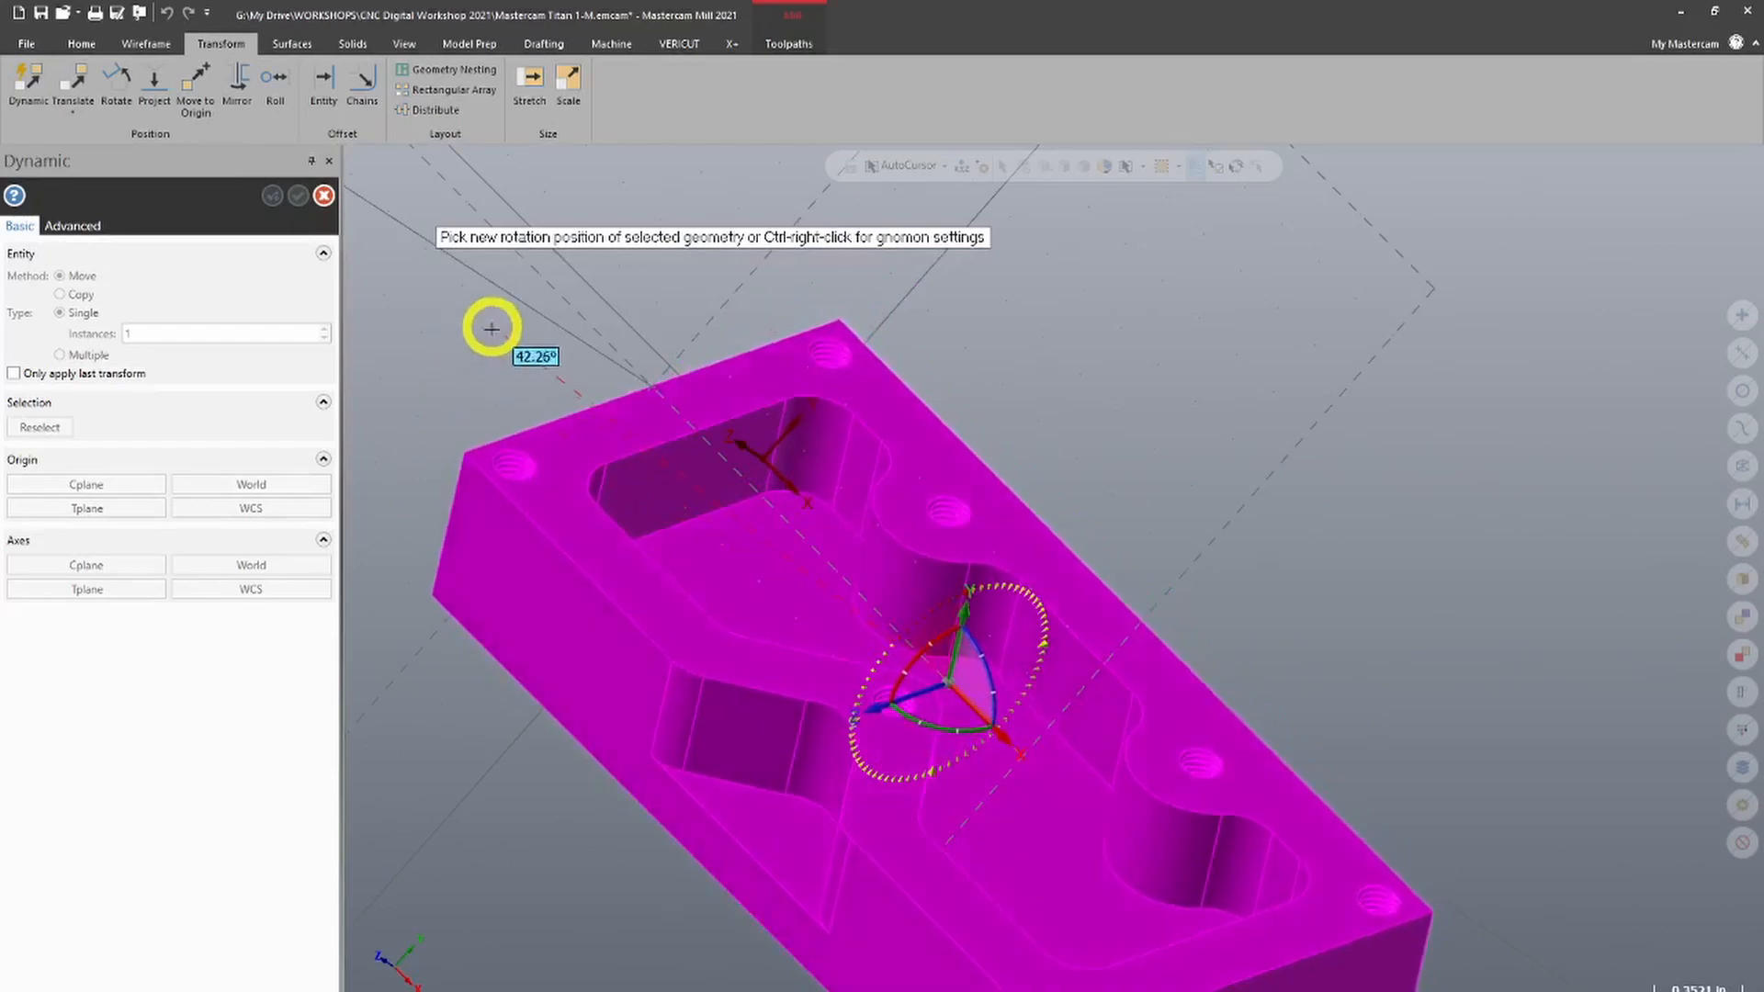
left_click(459, 456)
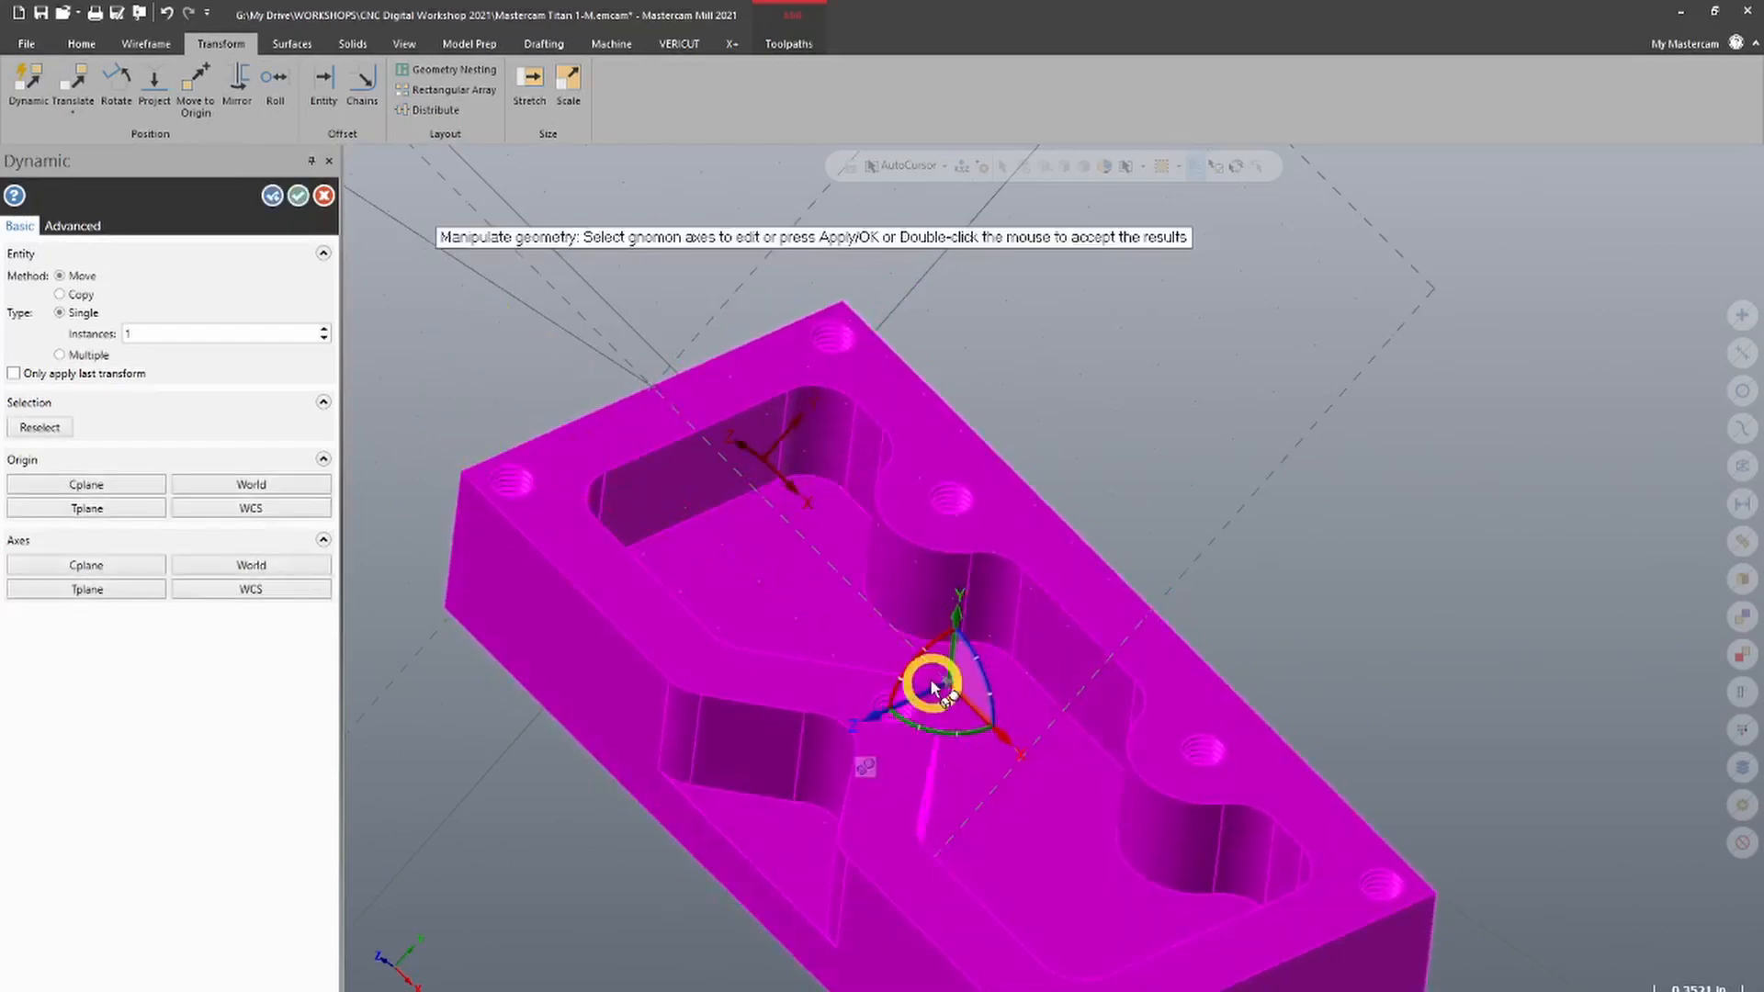
left_click(908, 661)
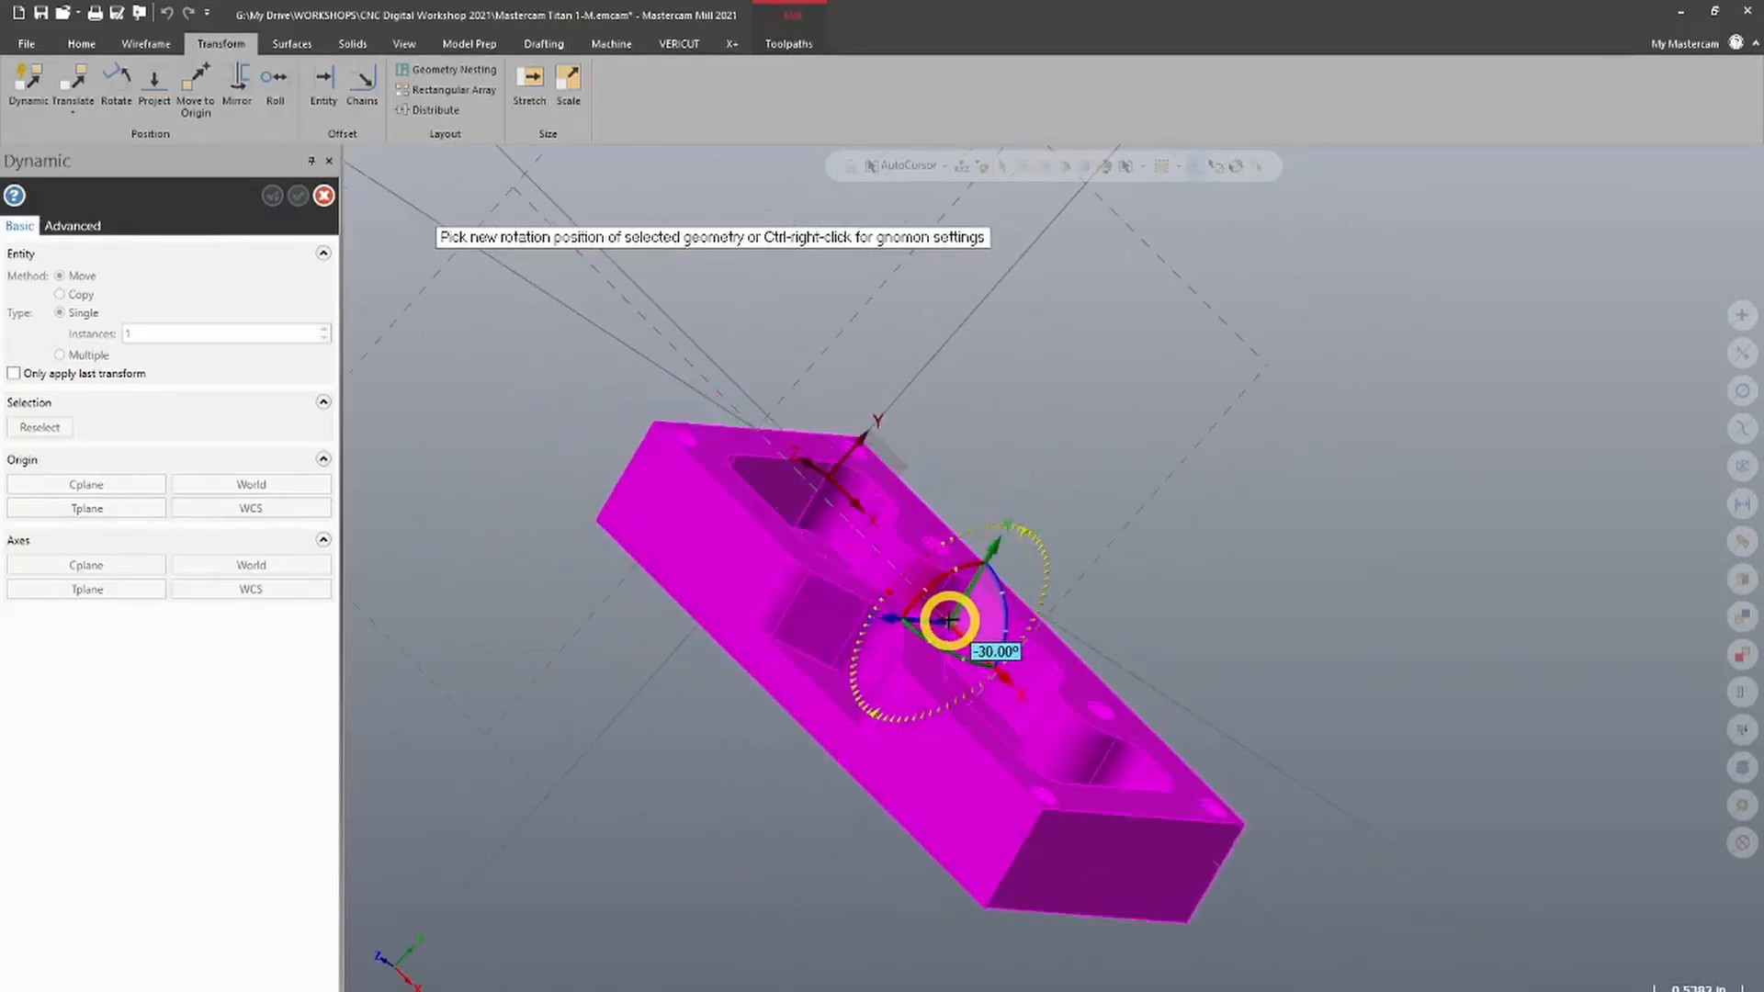
left_click(949, 620)
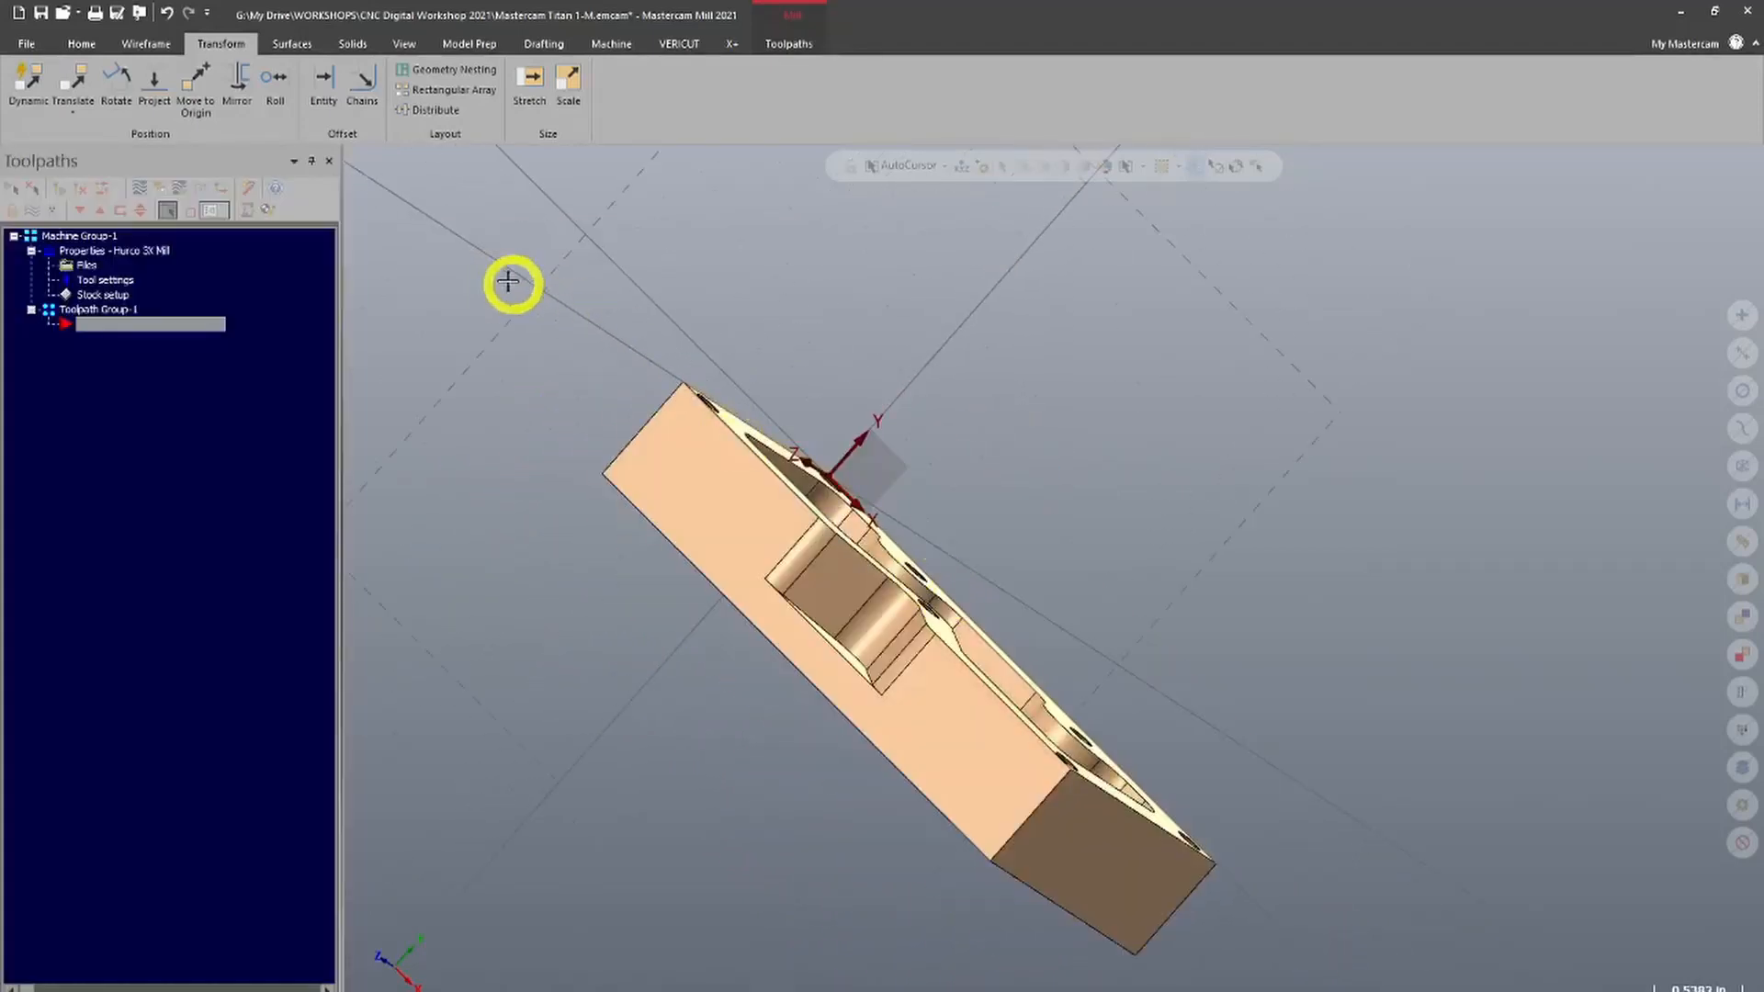
Select the solid for a Dynamic move and anchor the gnomon at the face center of the pocketed face
left_click(675, 487)
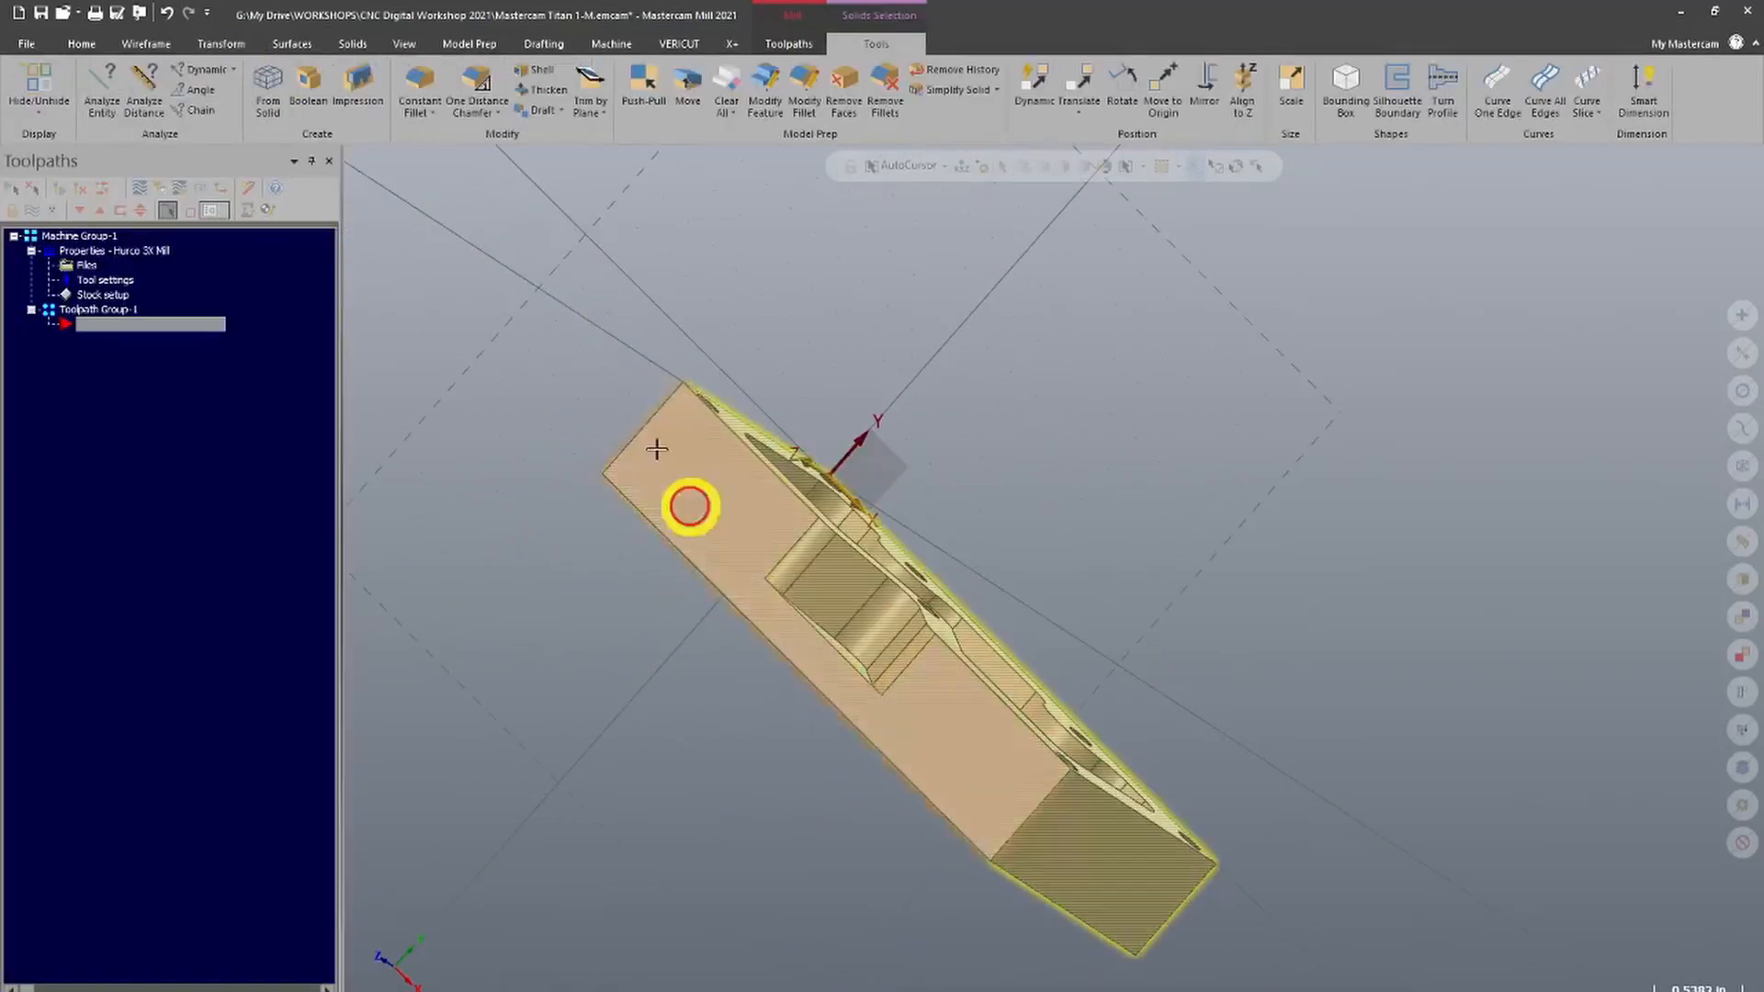
left_click(221, 45)
left_click(37, 92)
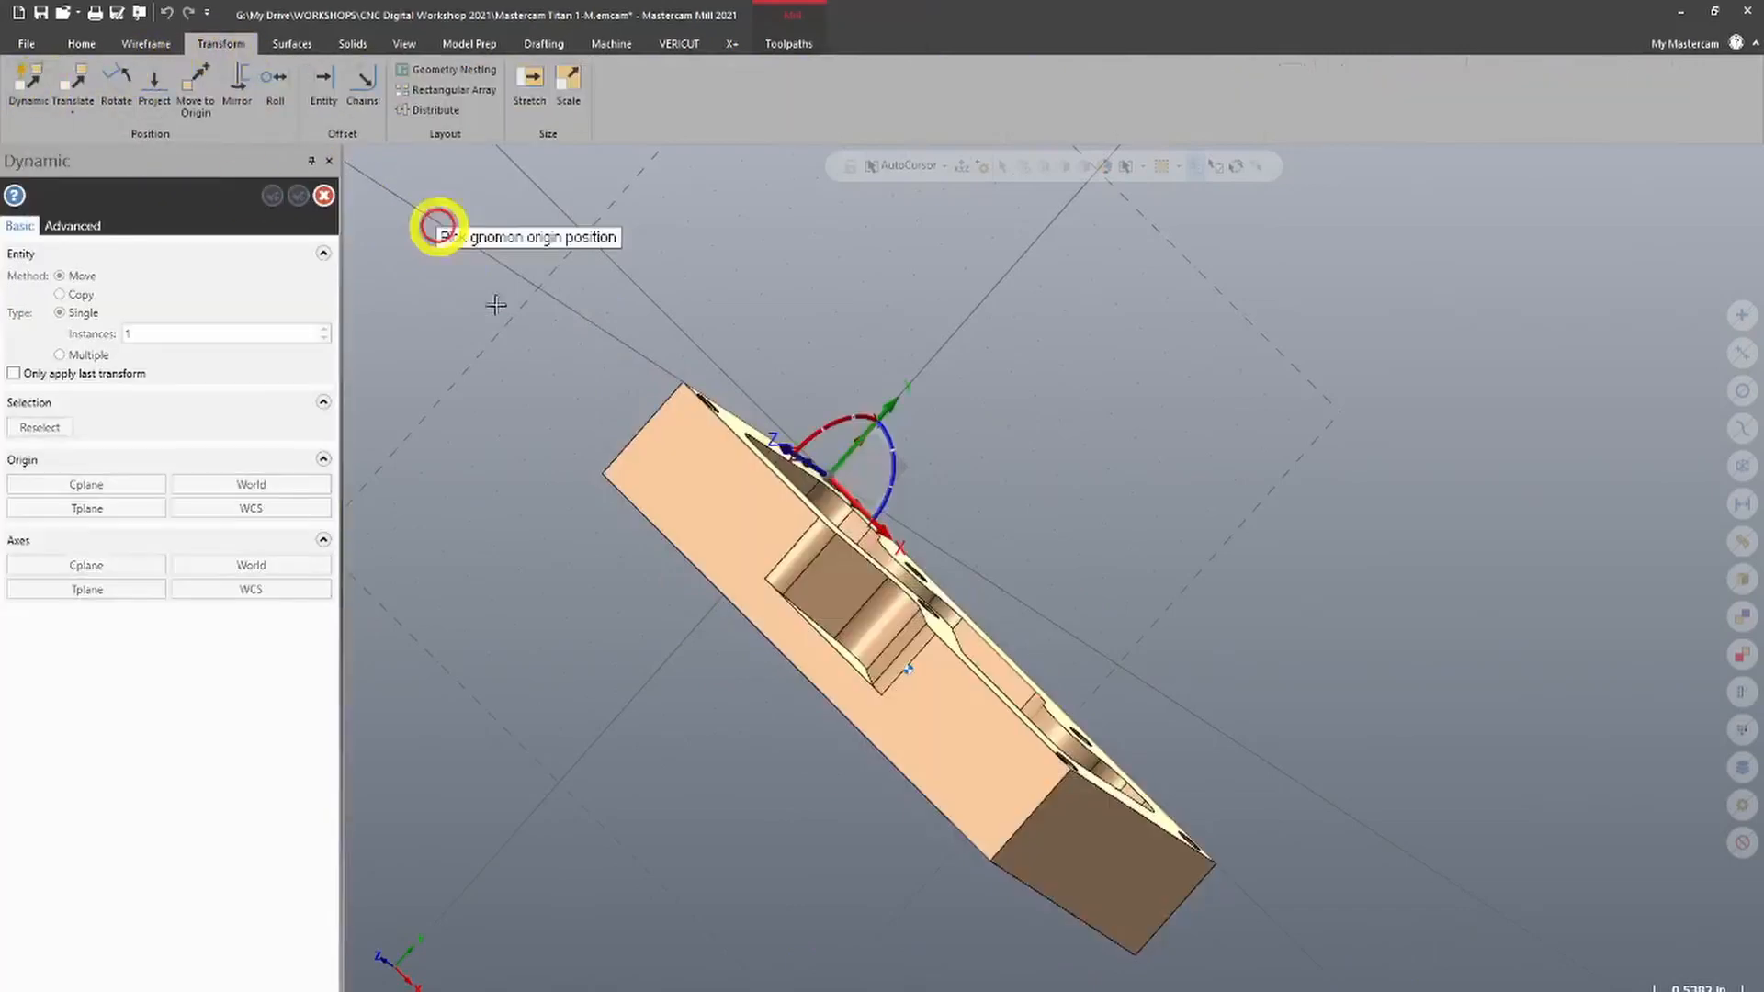
middle_click_drag(885, 632, 877, 692)
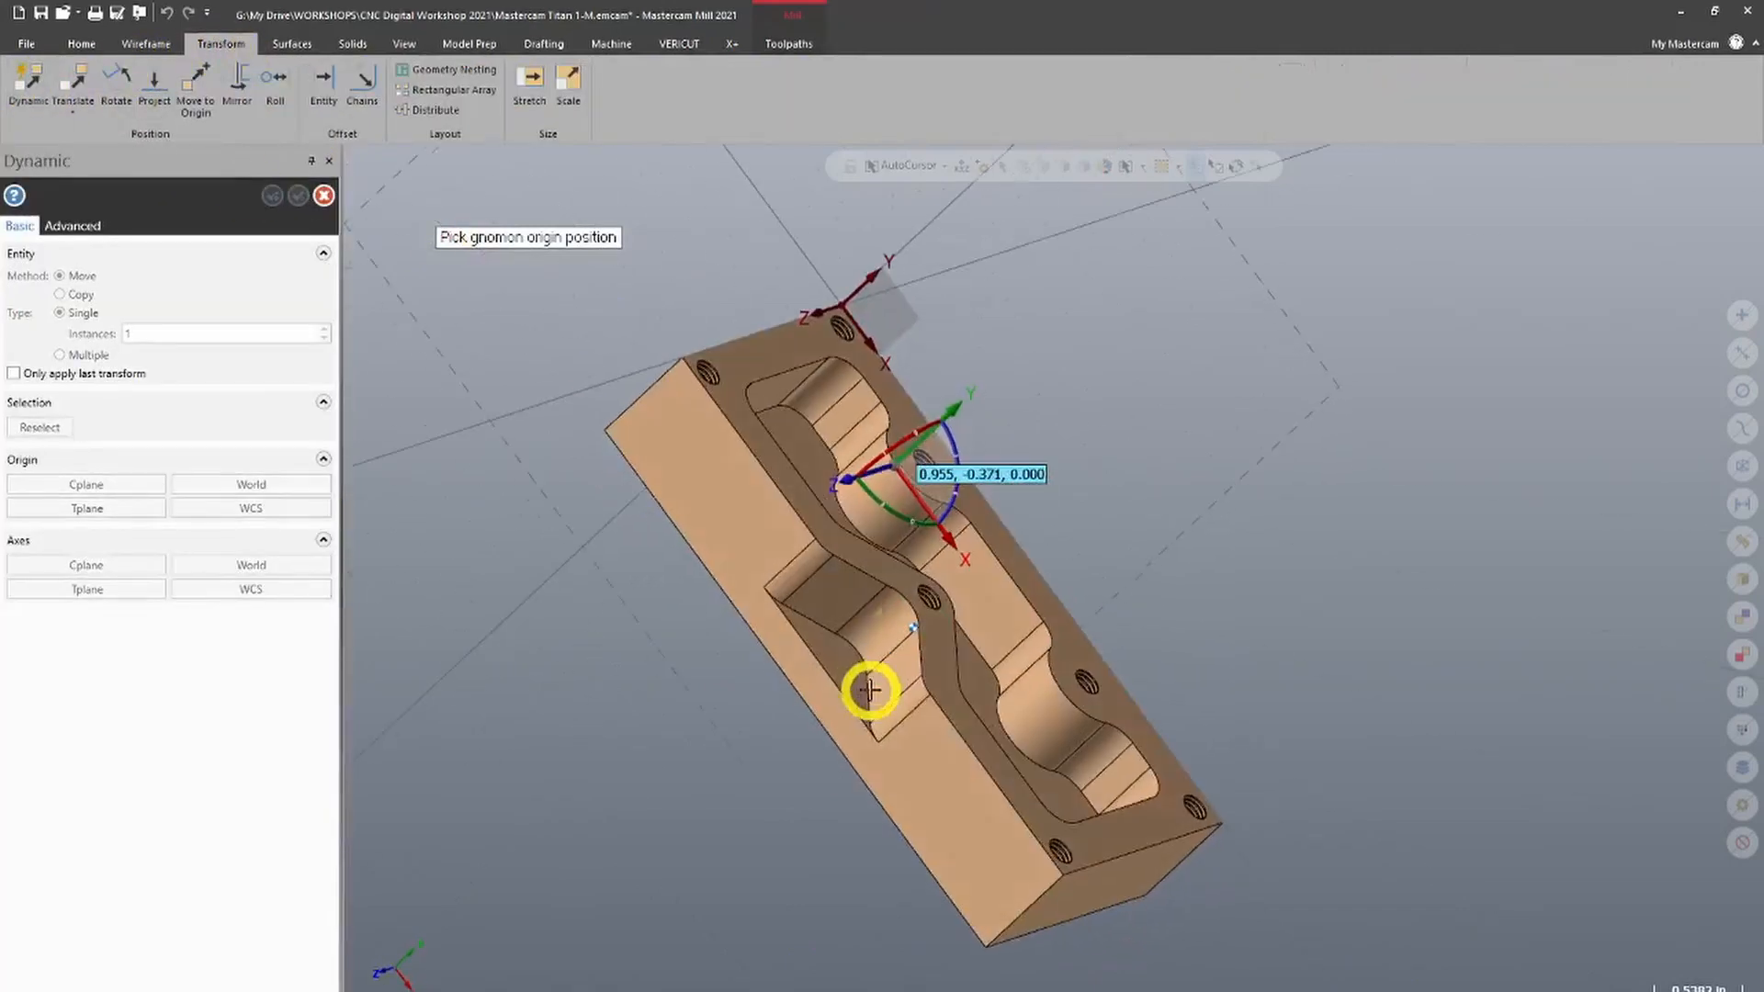
left_click(945, 165)
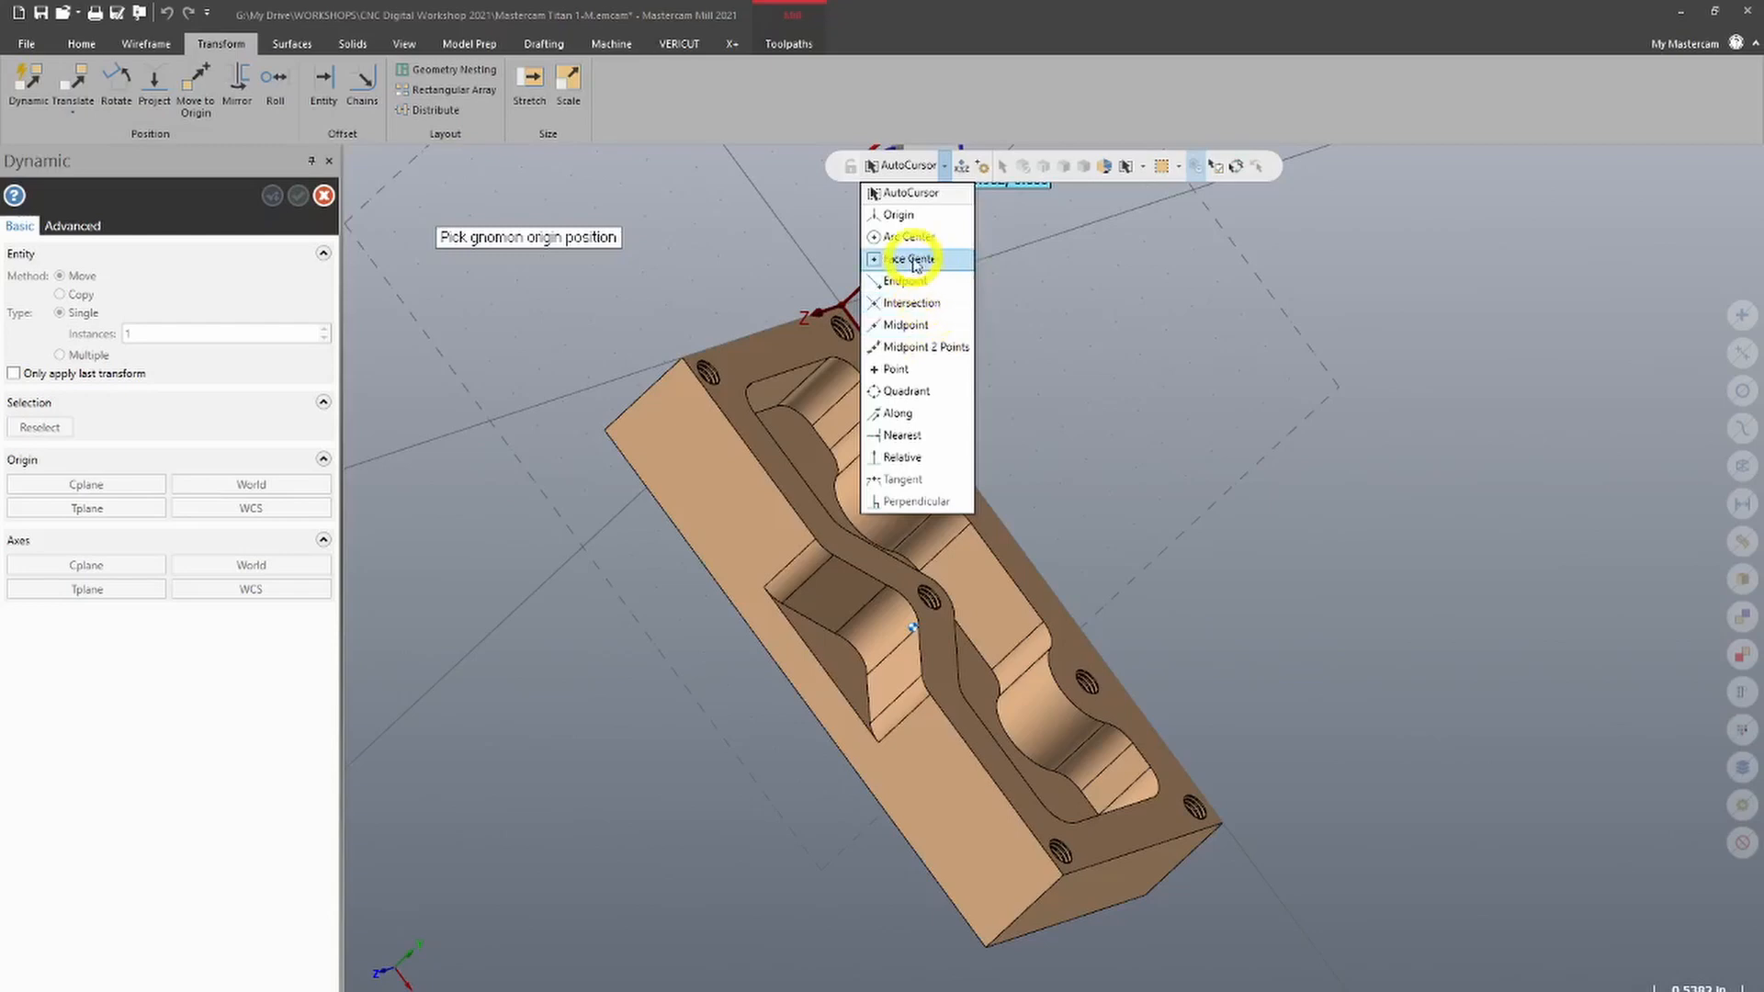
left_click(914, 260)
left_click(1029, 646)
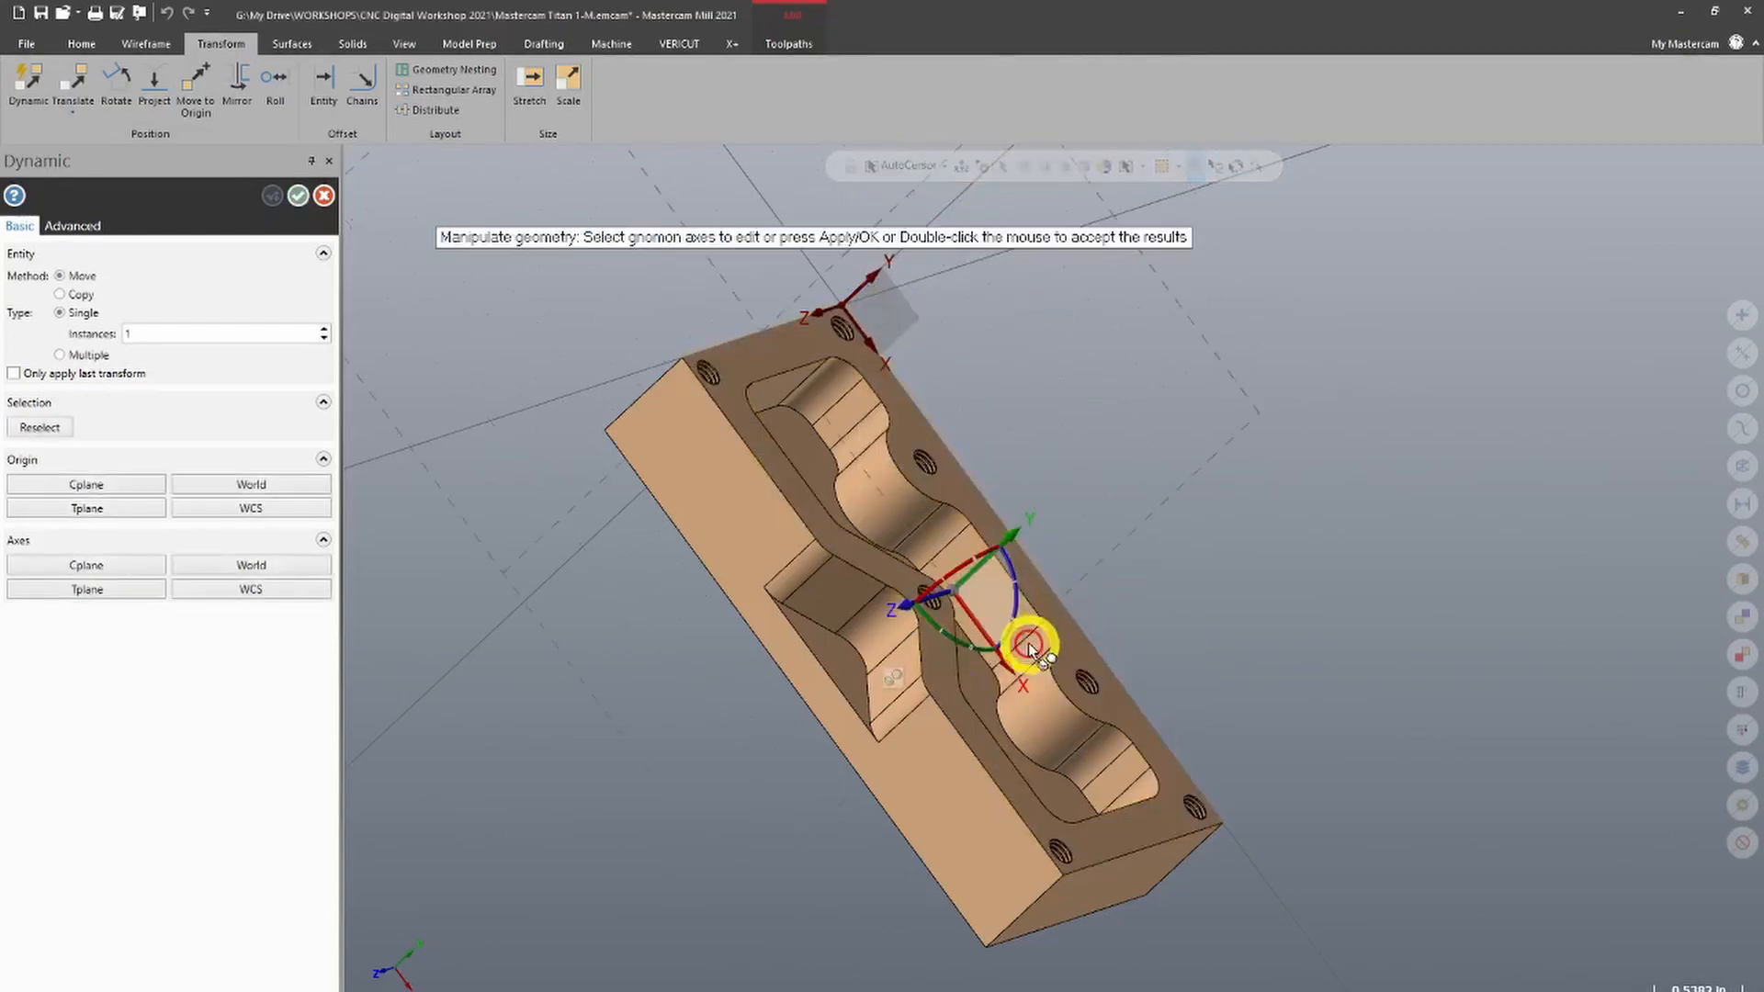
Rotate the part 90 degrees about the gnomon's X axis so the pocketed face points up along Z
left_click_drag(1029, 646, 962, 476)
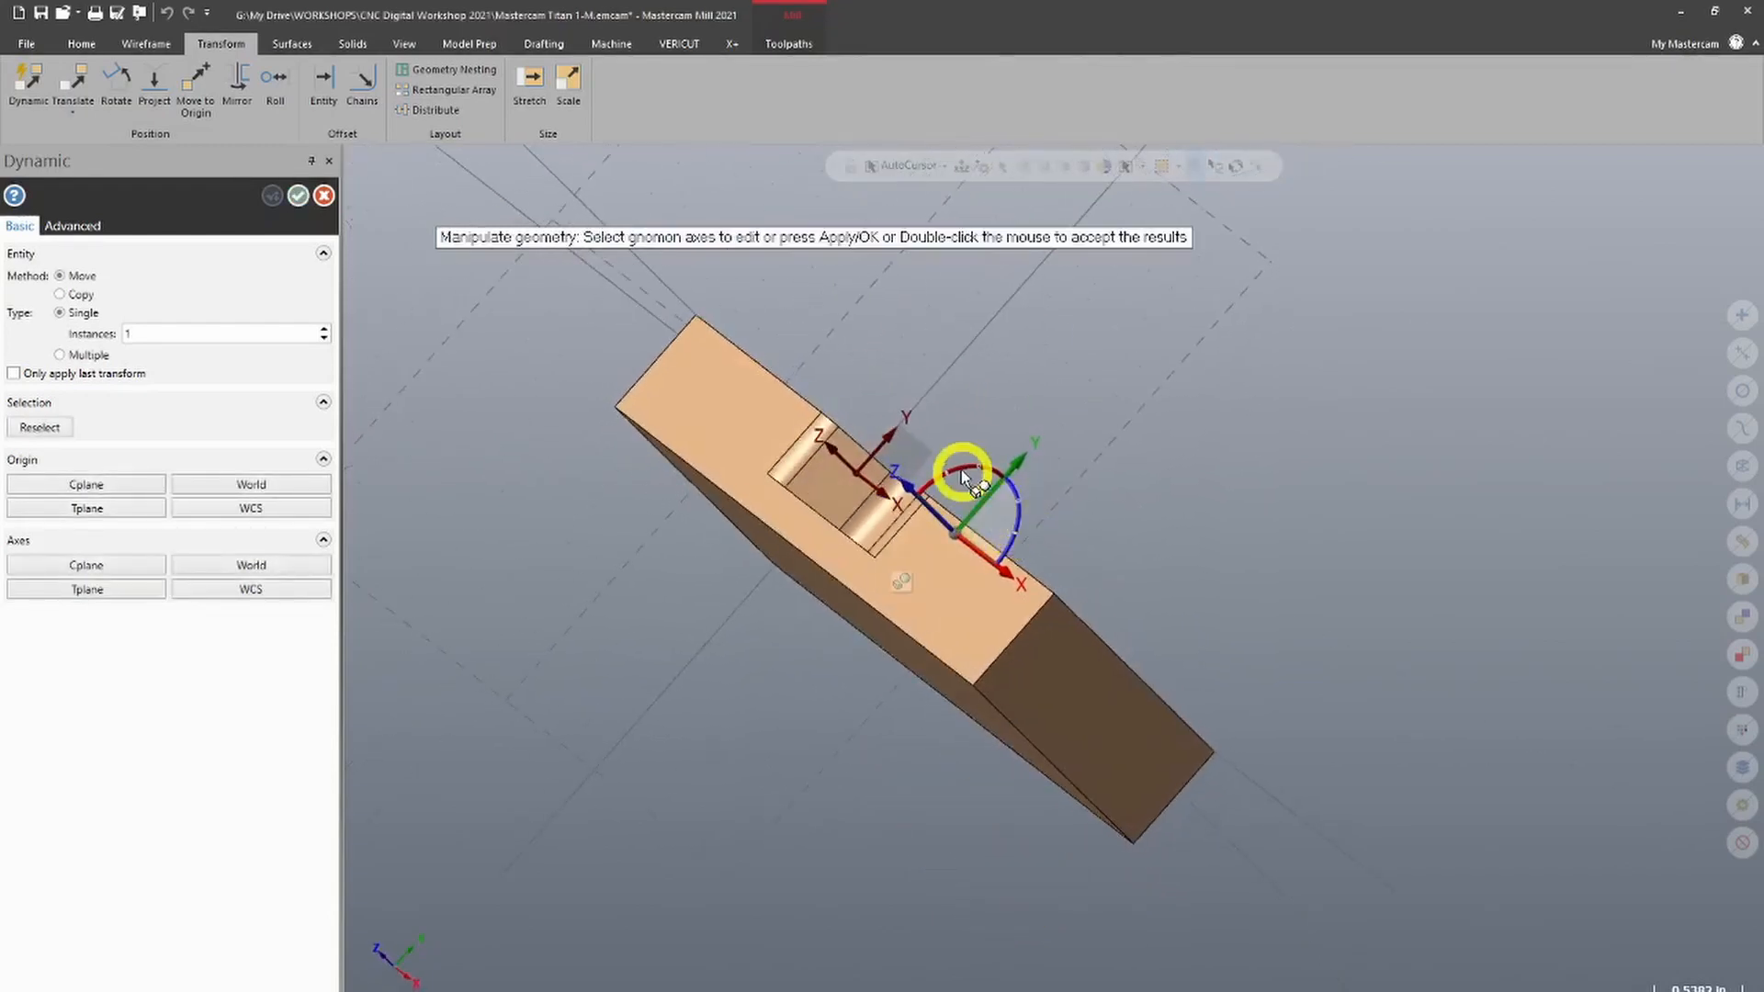
left_click(962, 476)
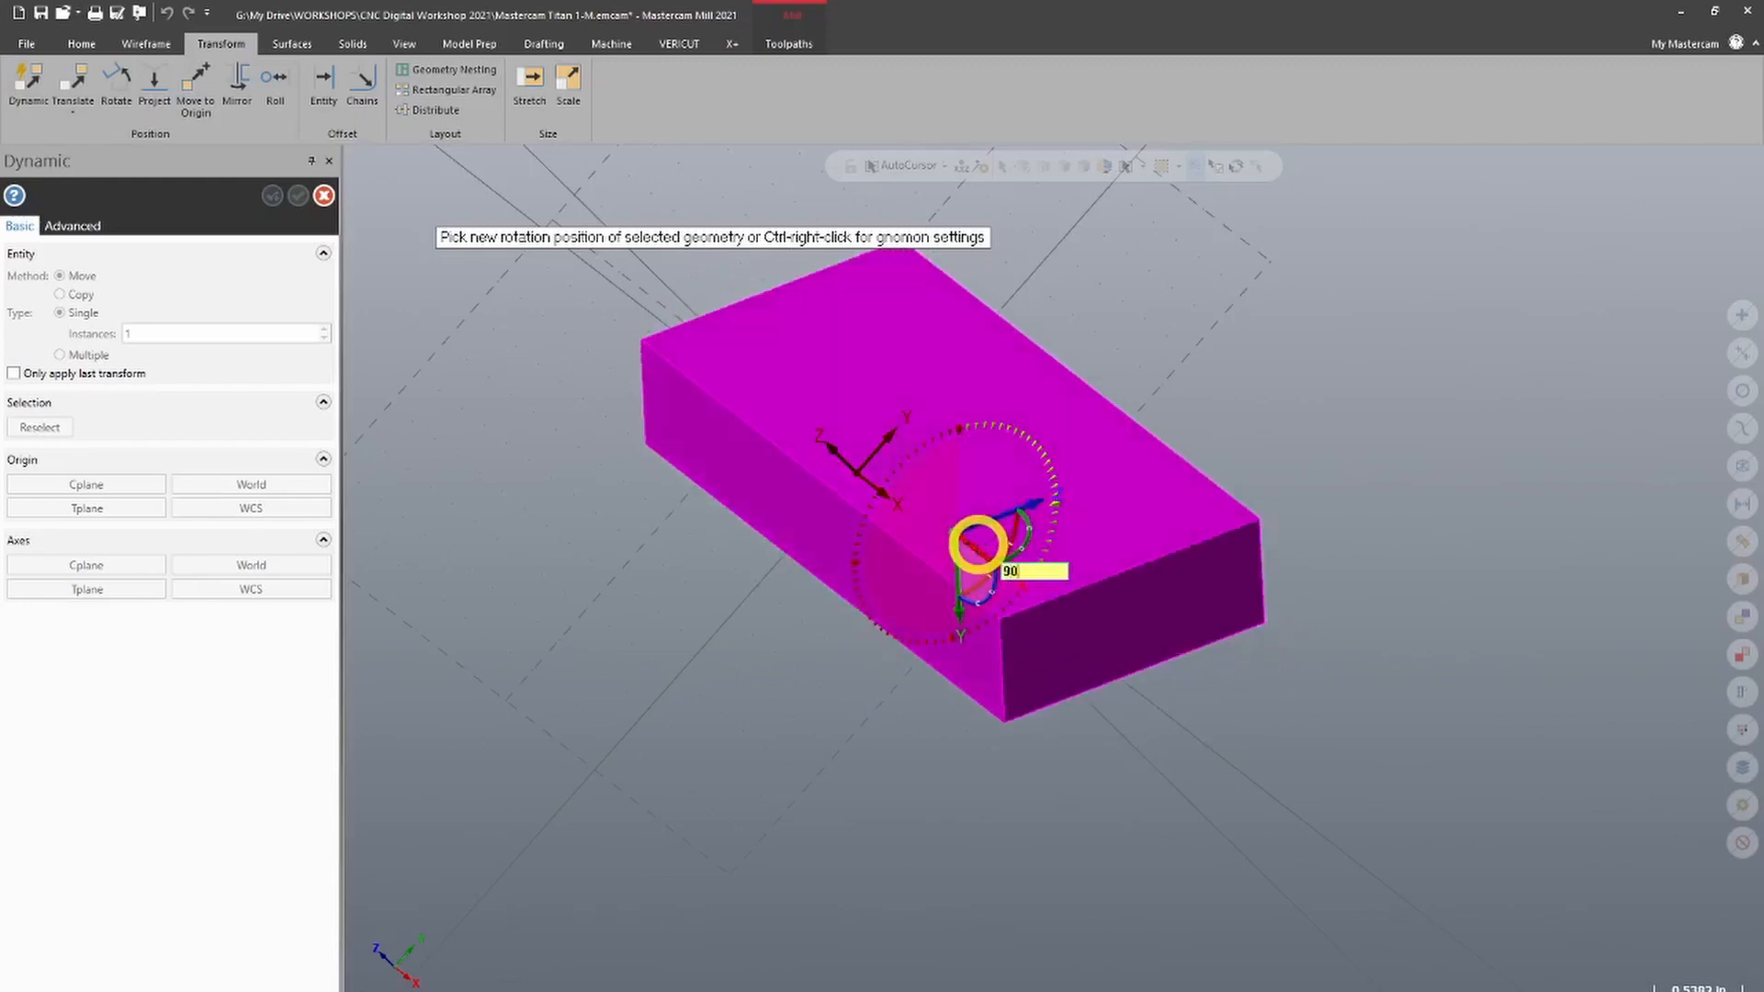
key("Return")
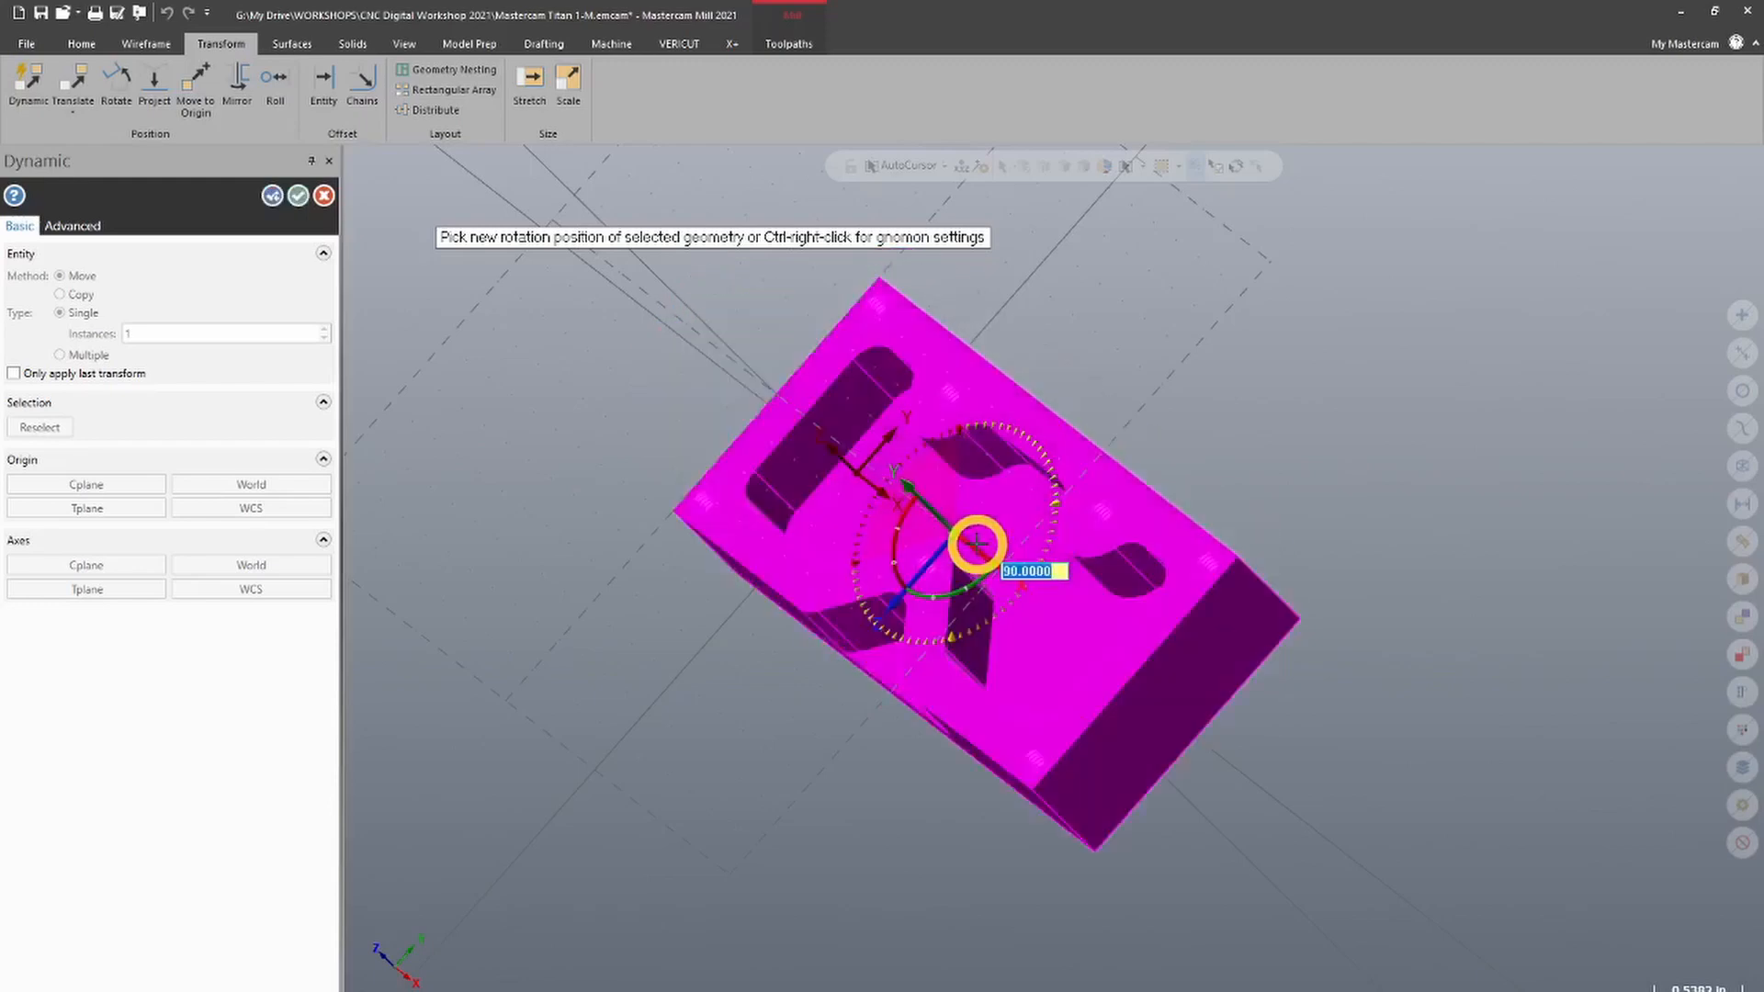
left_click(1245, 533)
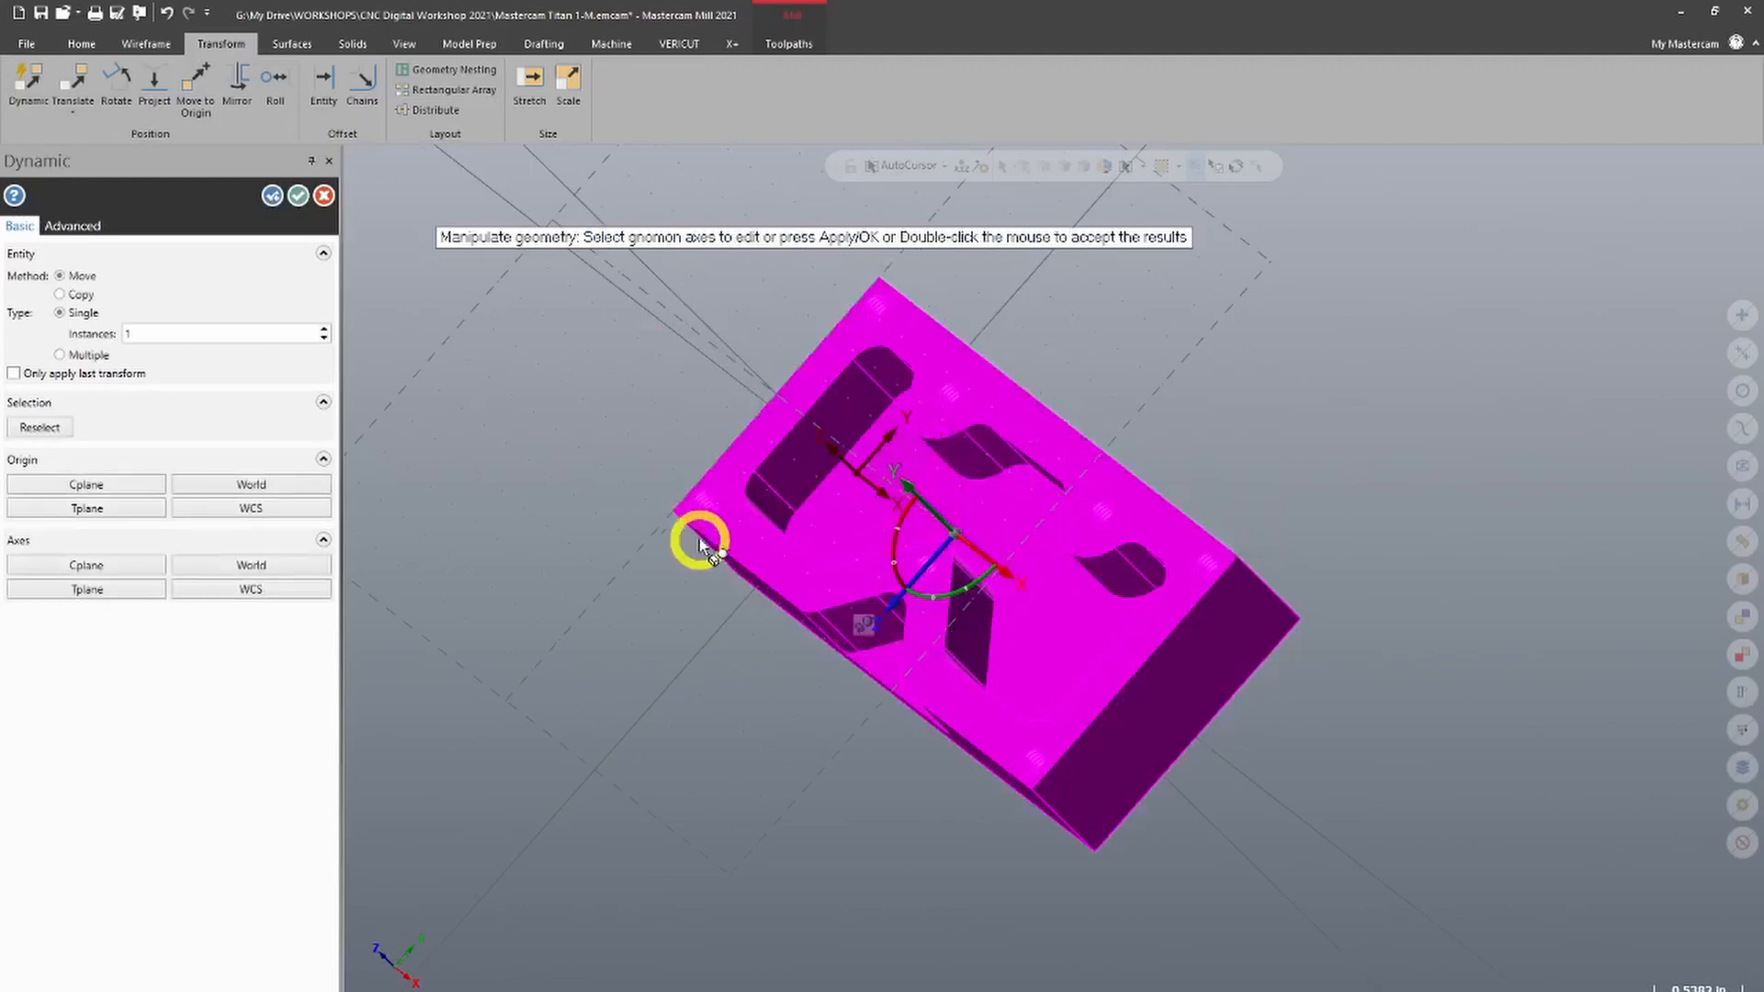
Move the part by its gnomon center onto the world origin and accept the Dynamic transform
middle_click_drag(701, 542, 796, 461)
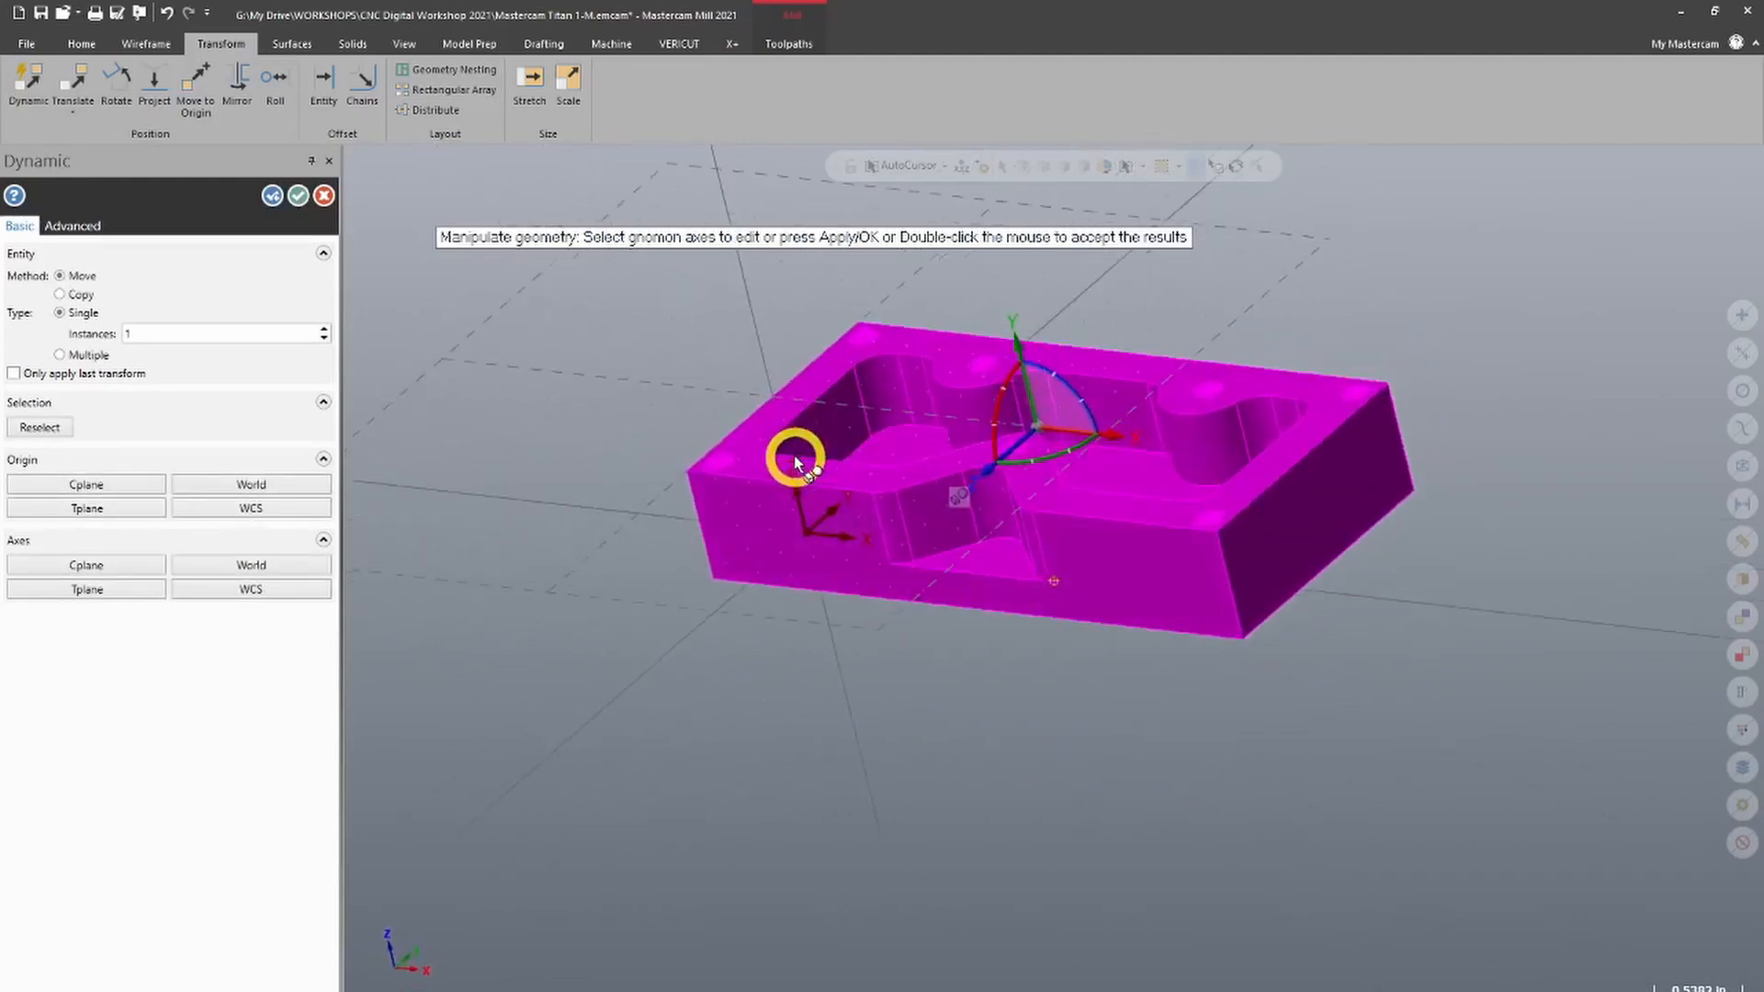
scroll(1135, 366, "up", 3)
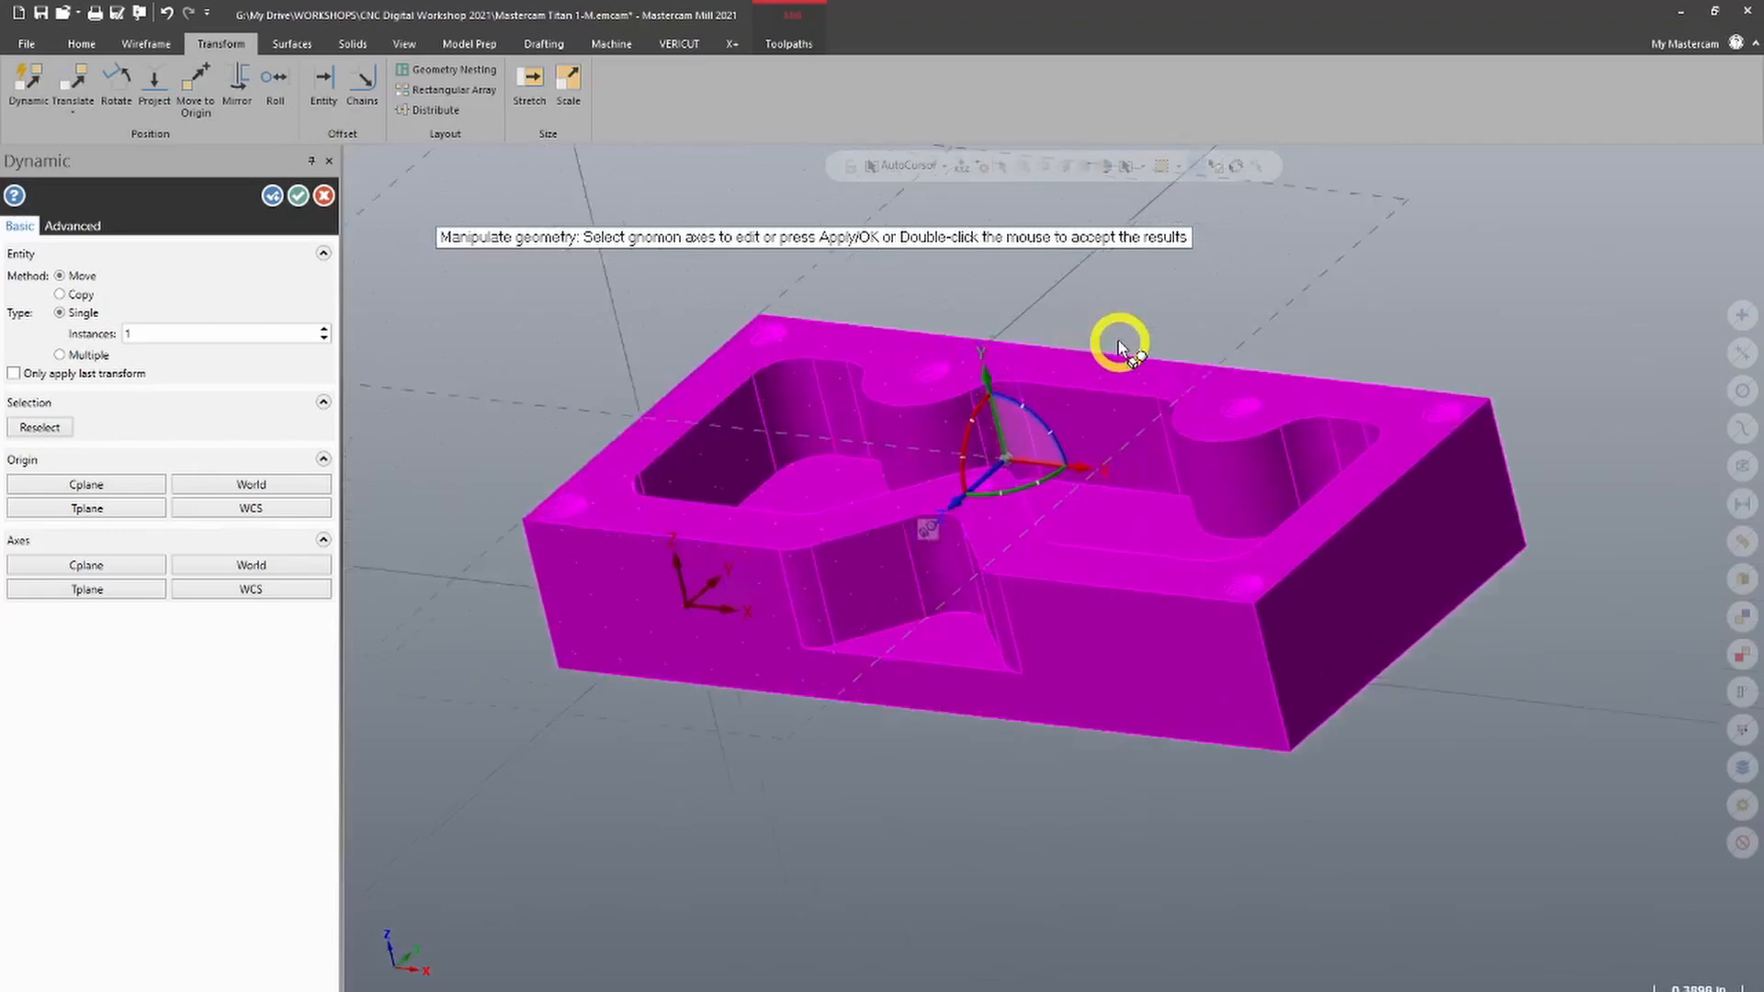
left_click(992, 470)
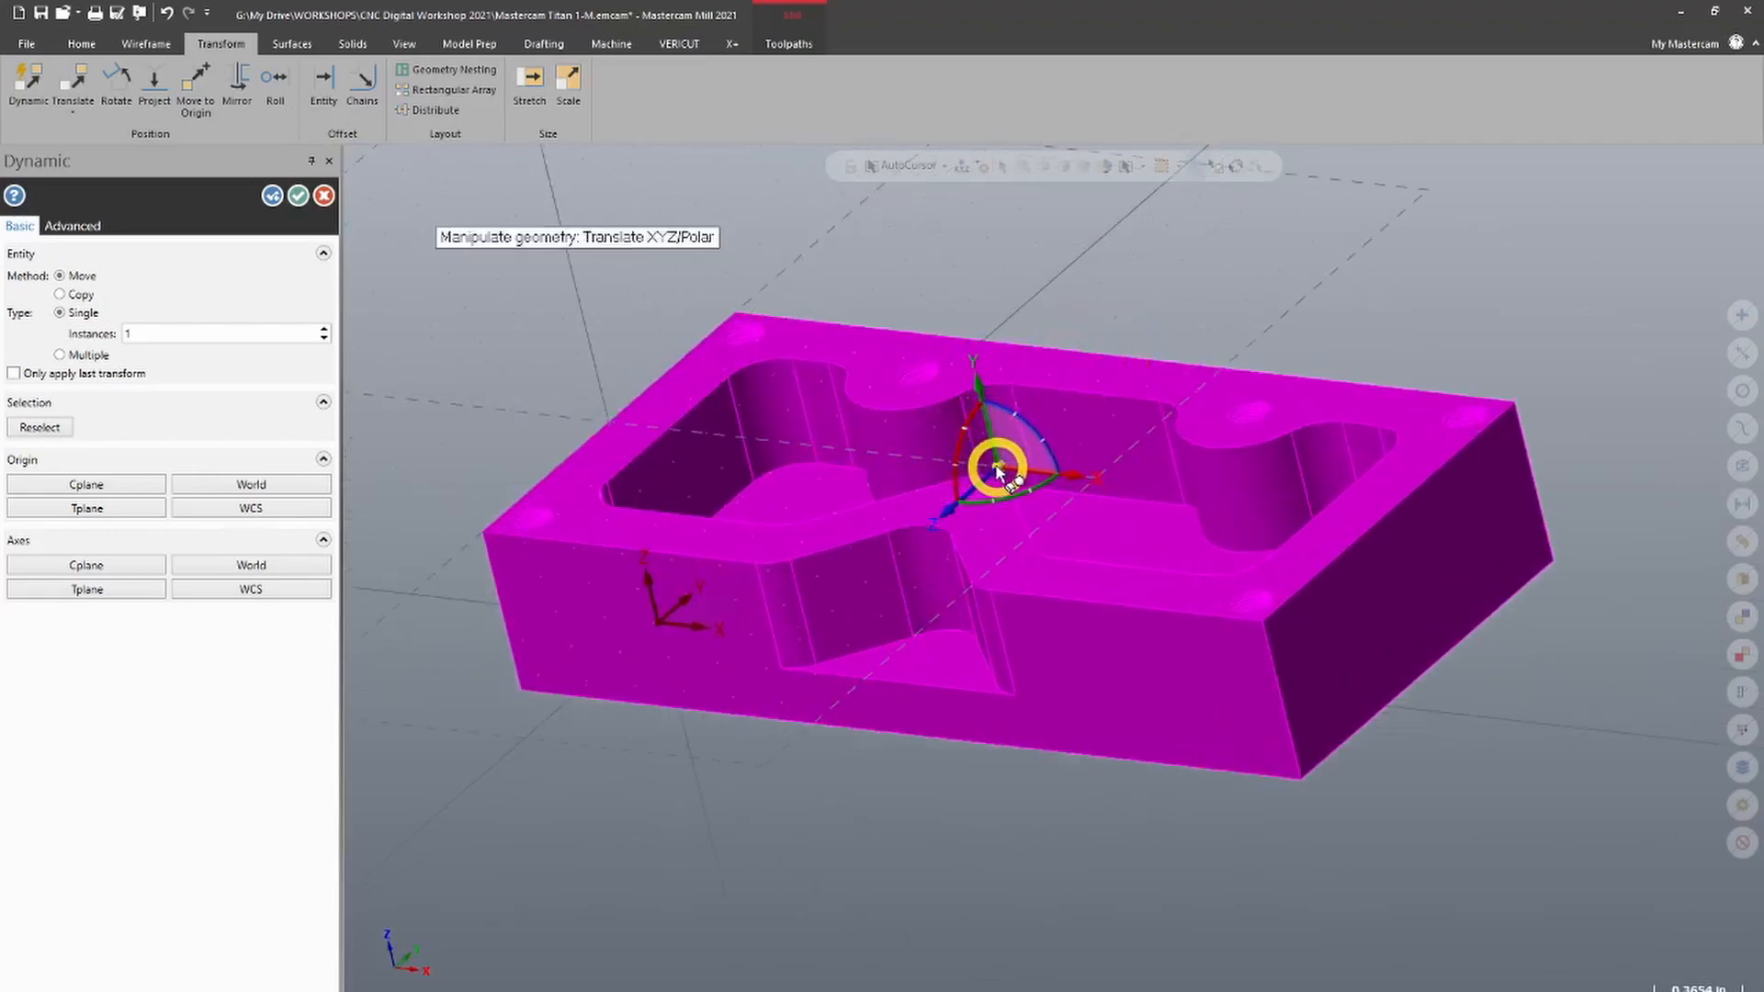
left_click(997, 469)
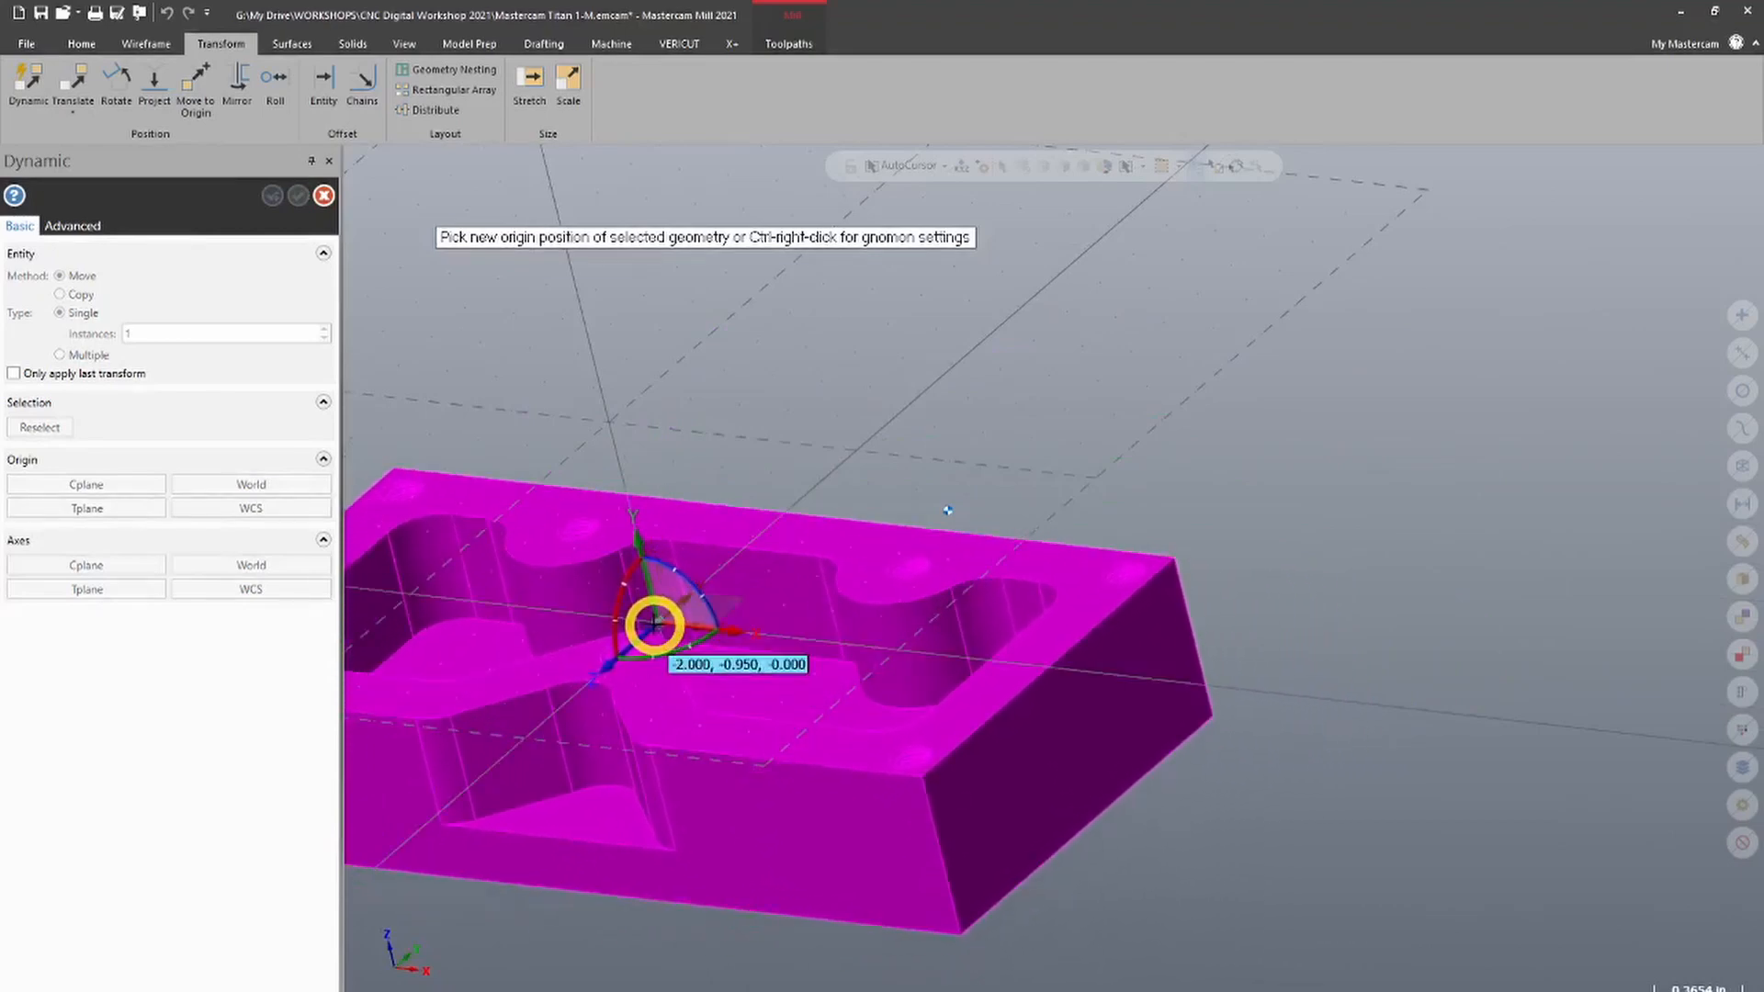
left_click(661, 622)
left_click(1535, 417)
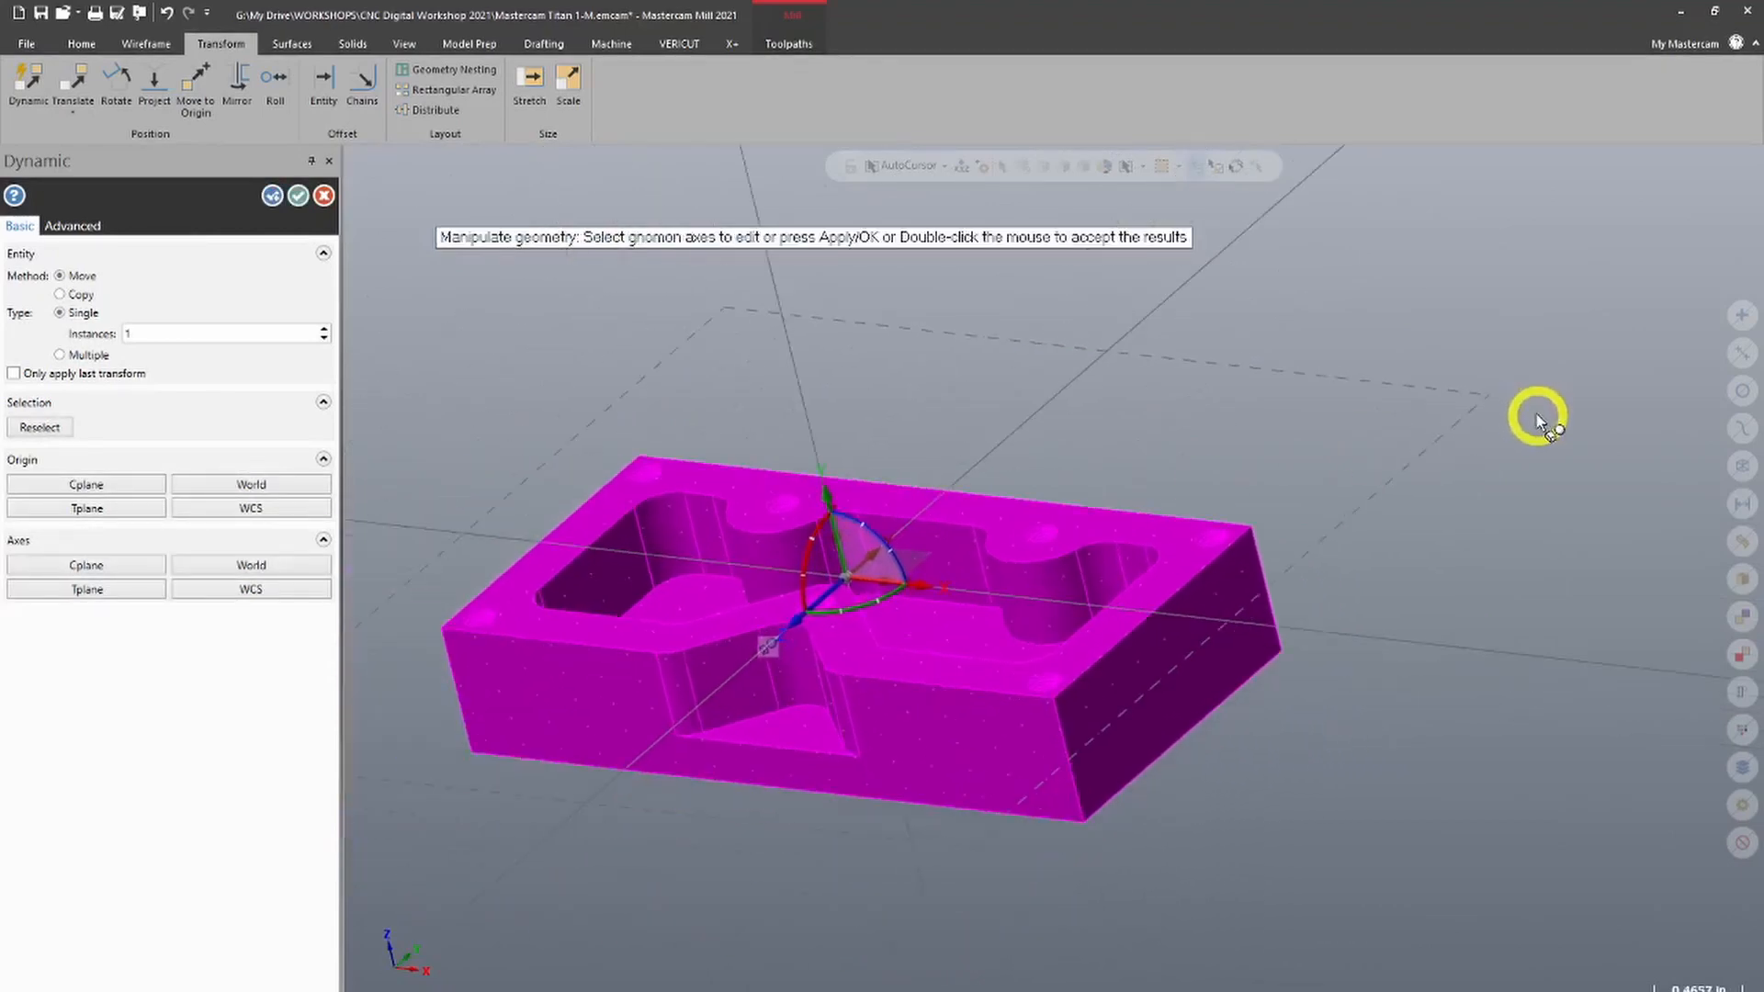
left_click(298, 199)
left_click(1109, 590)
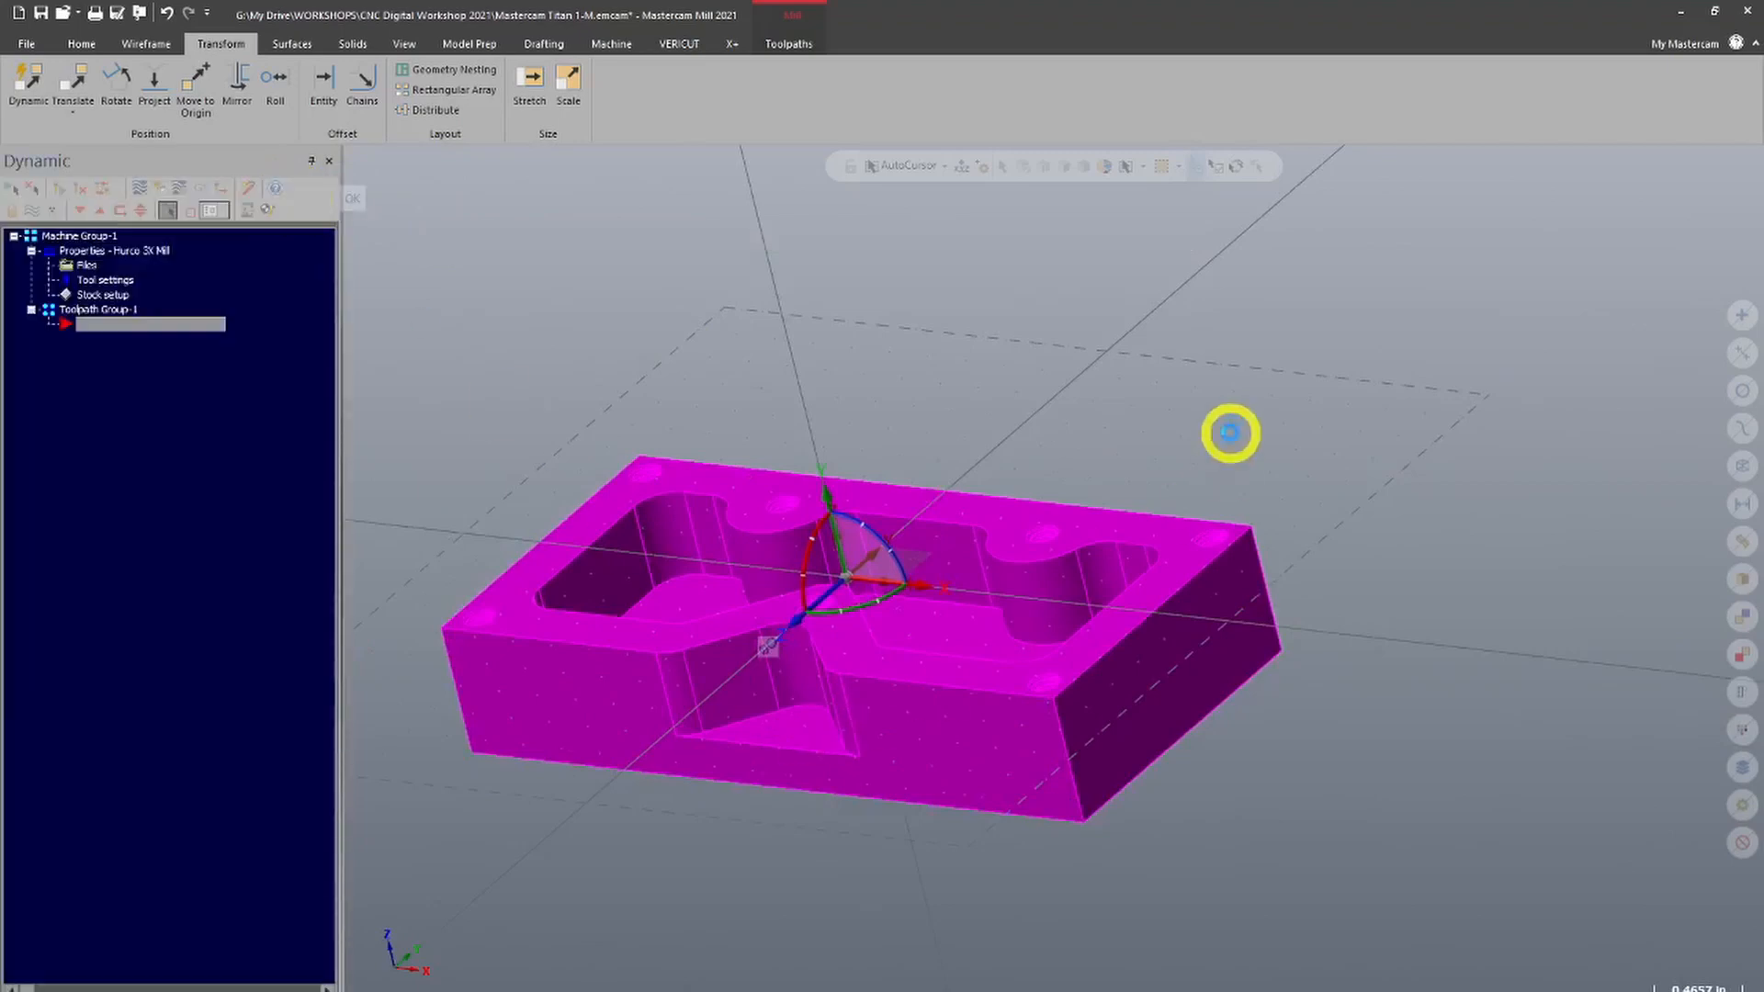
left_click(1230, 433)
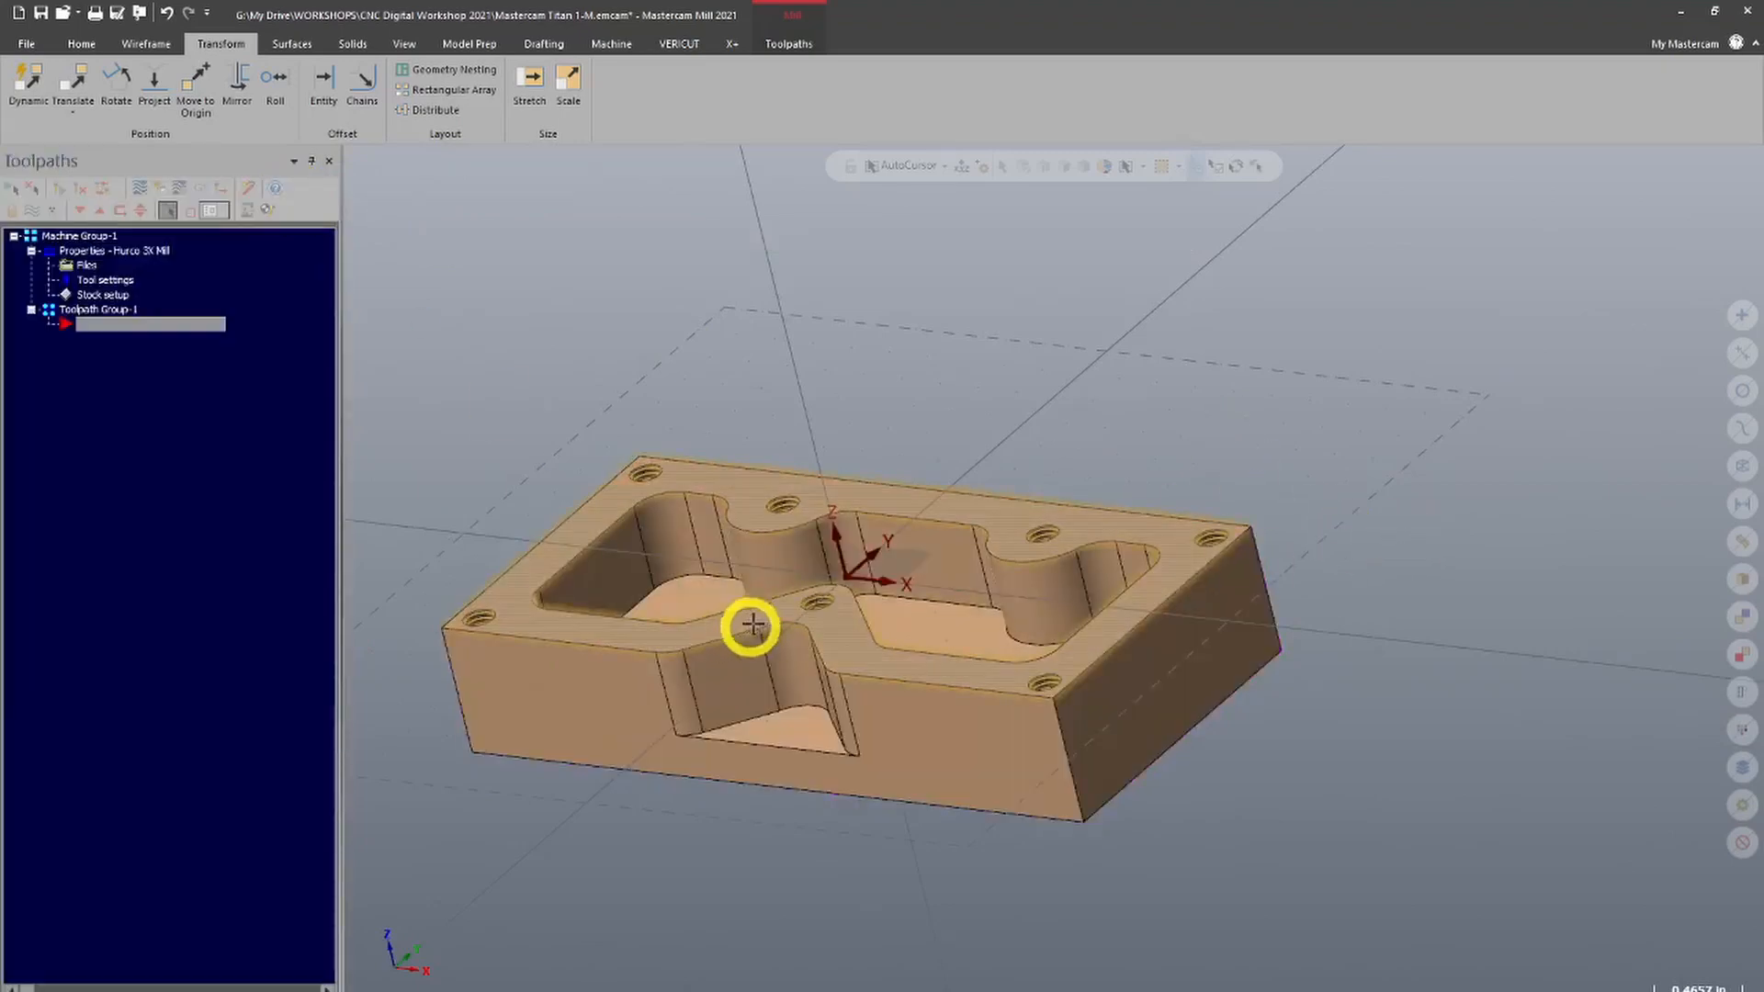
Inspect the reoriented part in isometric, top and angled views to check its orientation and the origin on its top face
middle_click_drag(748, 622, 873, 598)
right_click(870, 393)
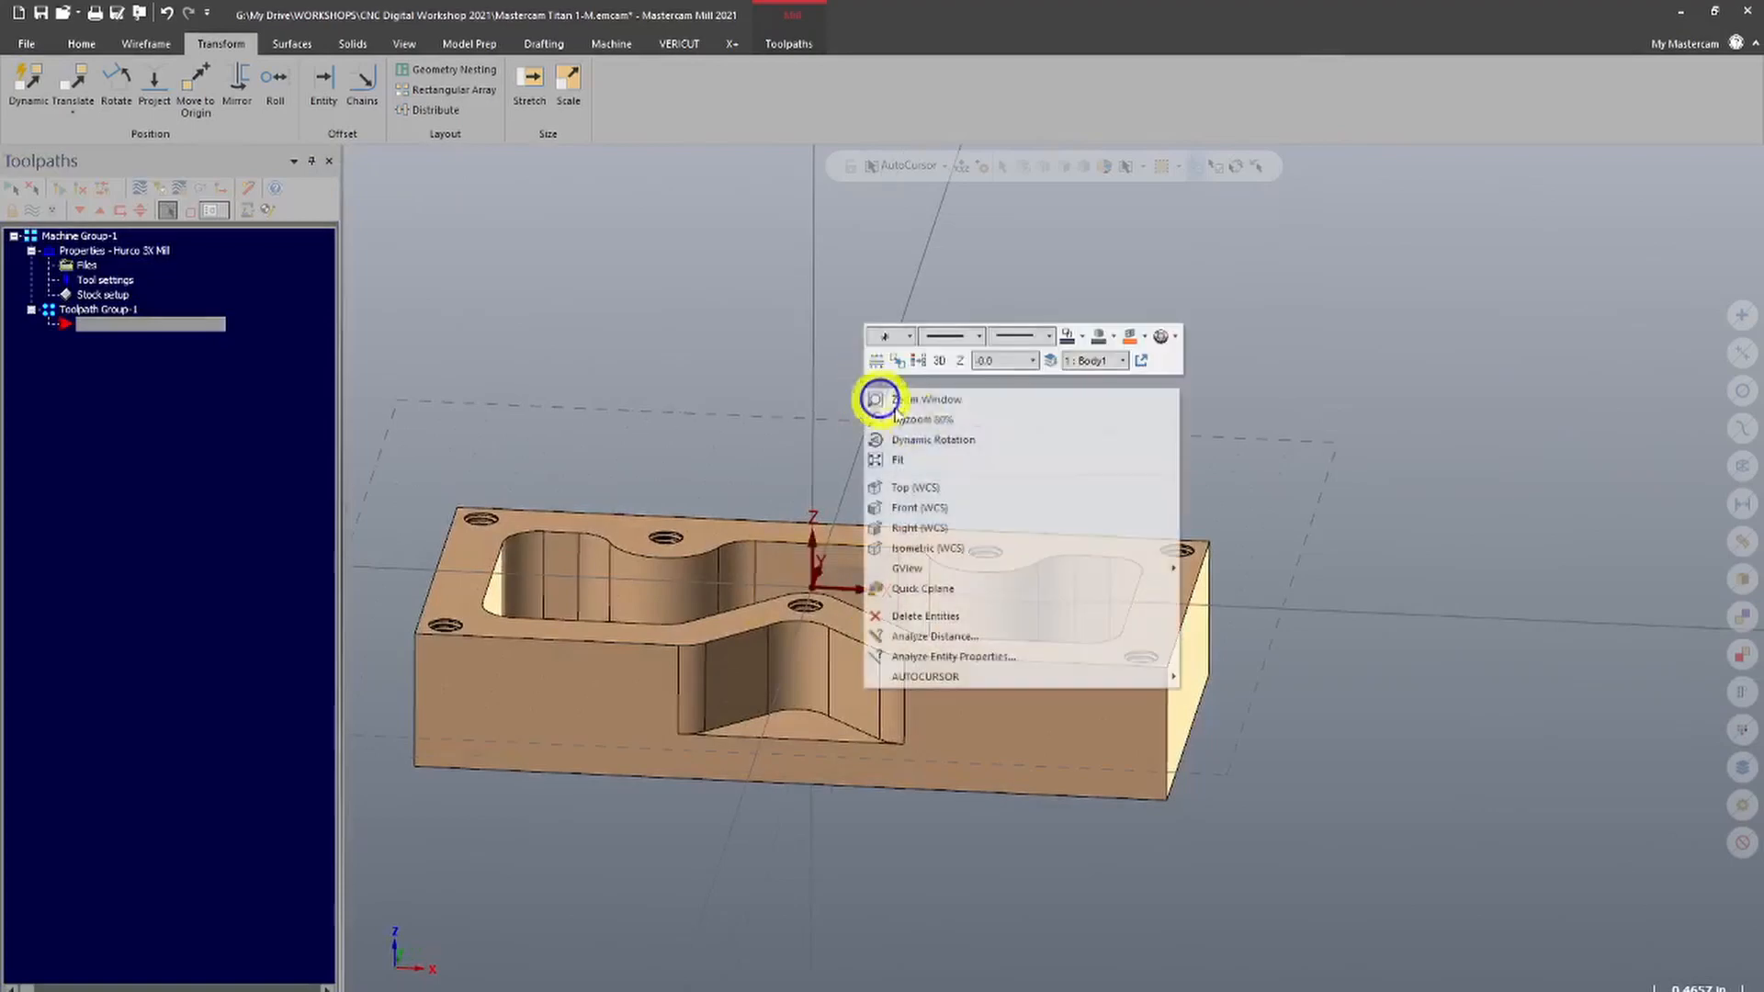
left_click(1090, 550)
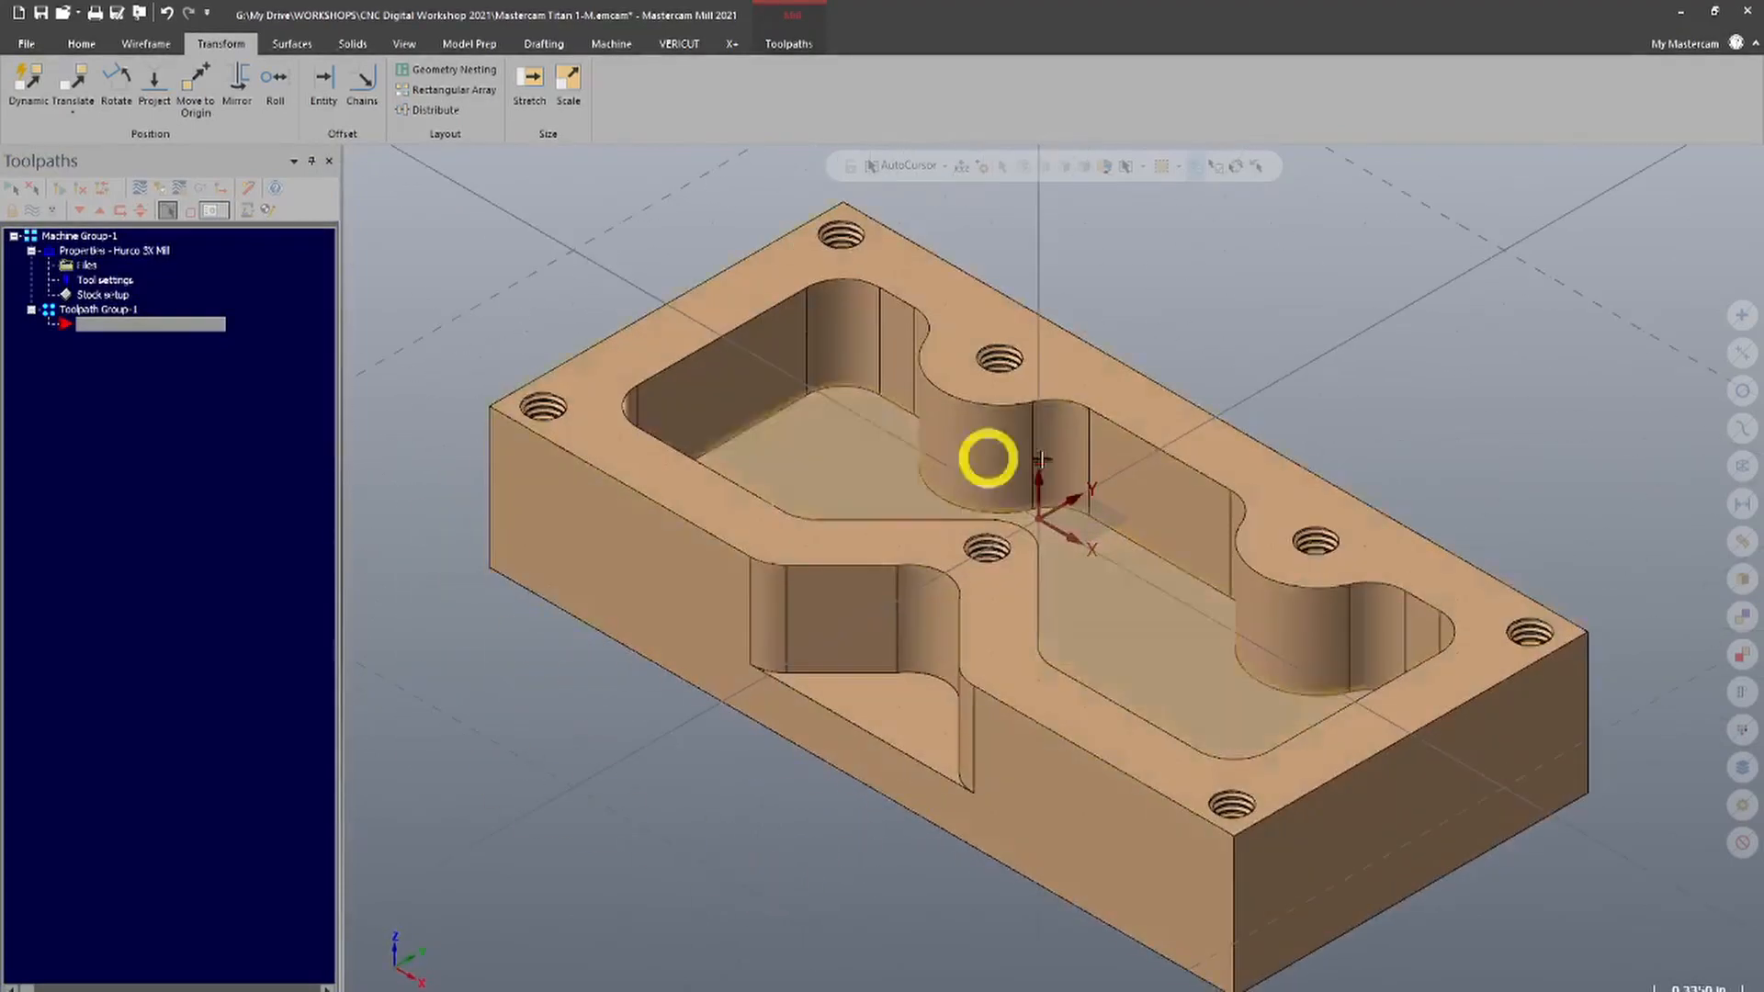
middle_click_drag(732, 669, 960, 802)
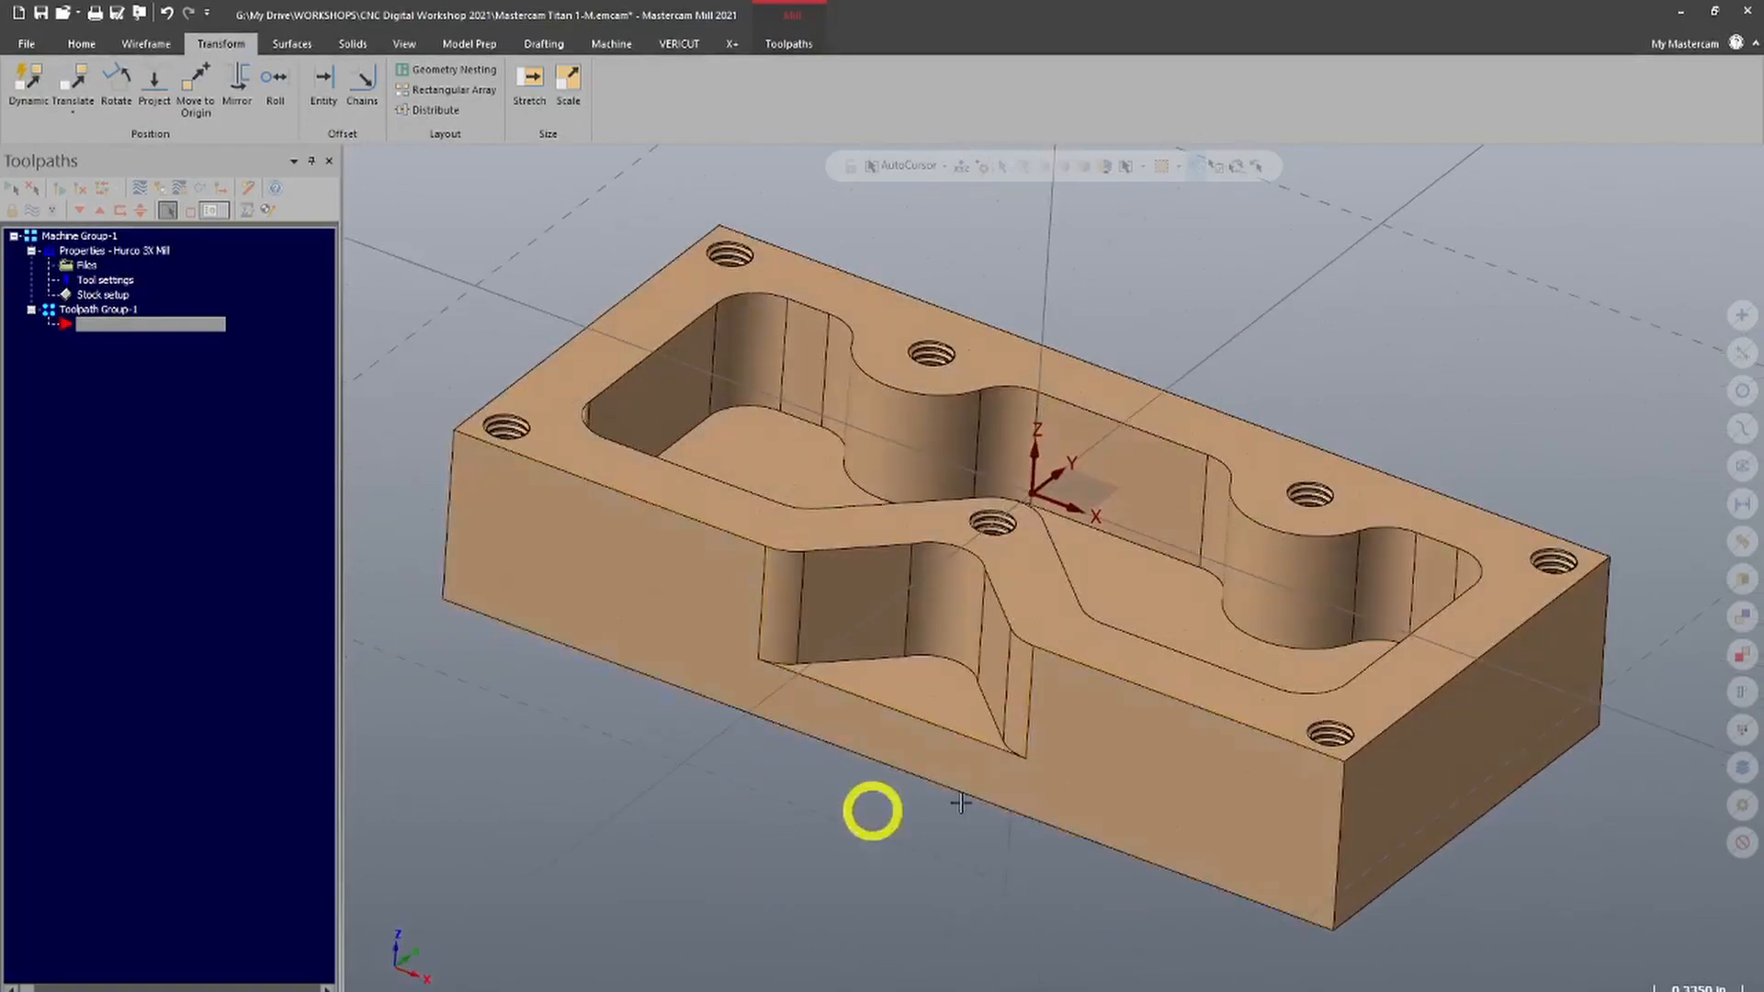
key("alt+1")
scroll(1521, 449, "down", 5)
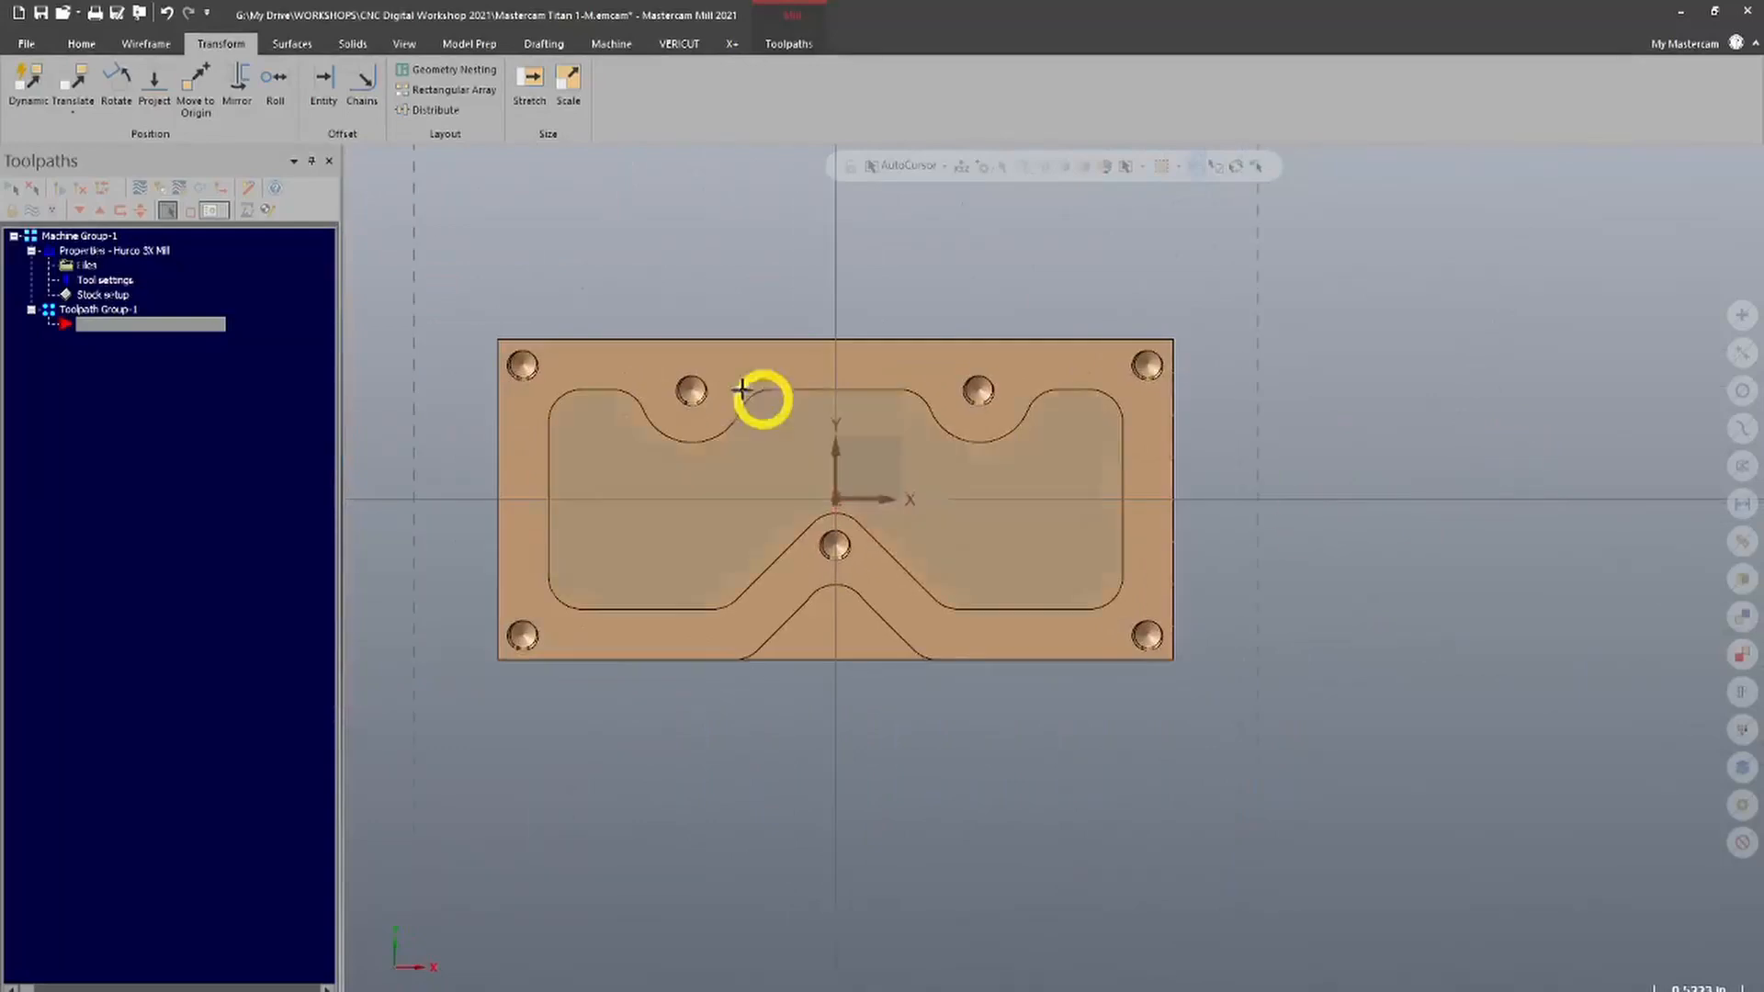
middle_click_drag(512, 414, 492, 261)
scroll(989, 861, "down", 2)
scroll(756, 494, "up", 3)
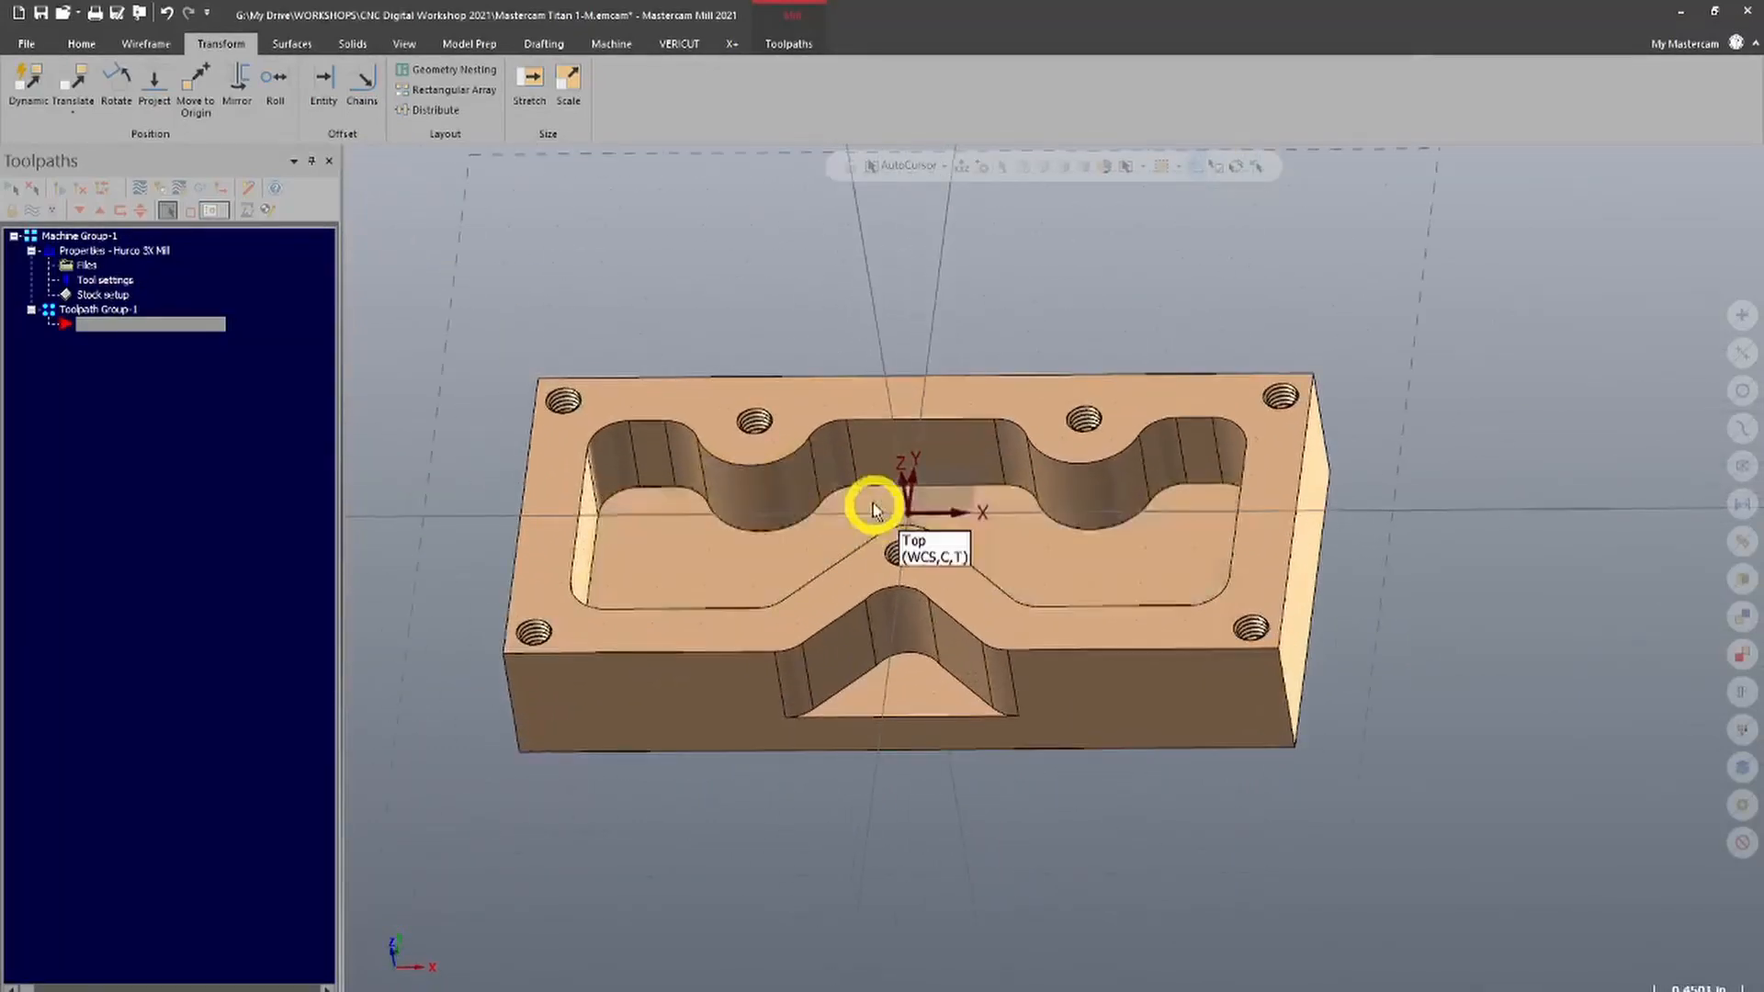
middle_click_drag(873, 510, 808, 523)
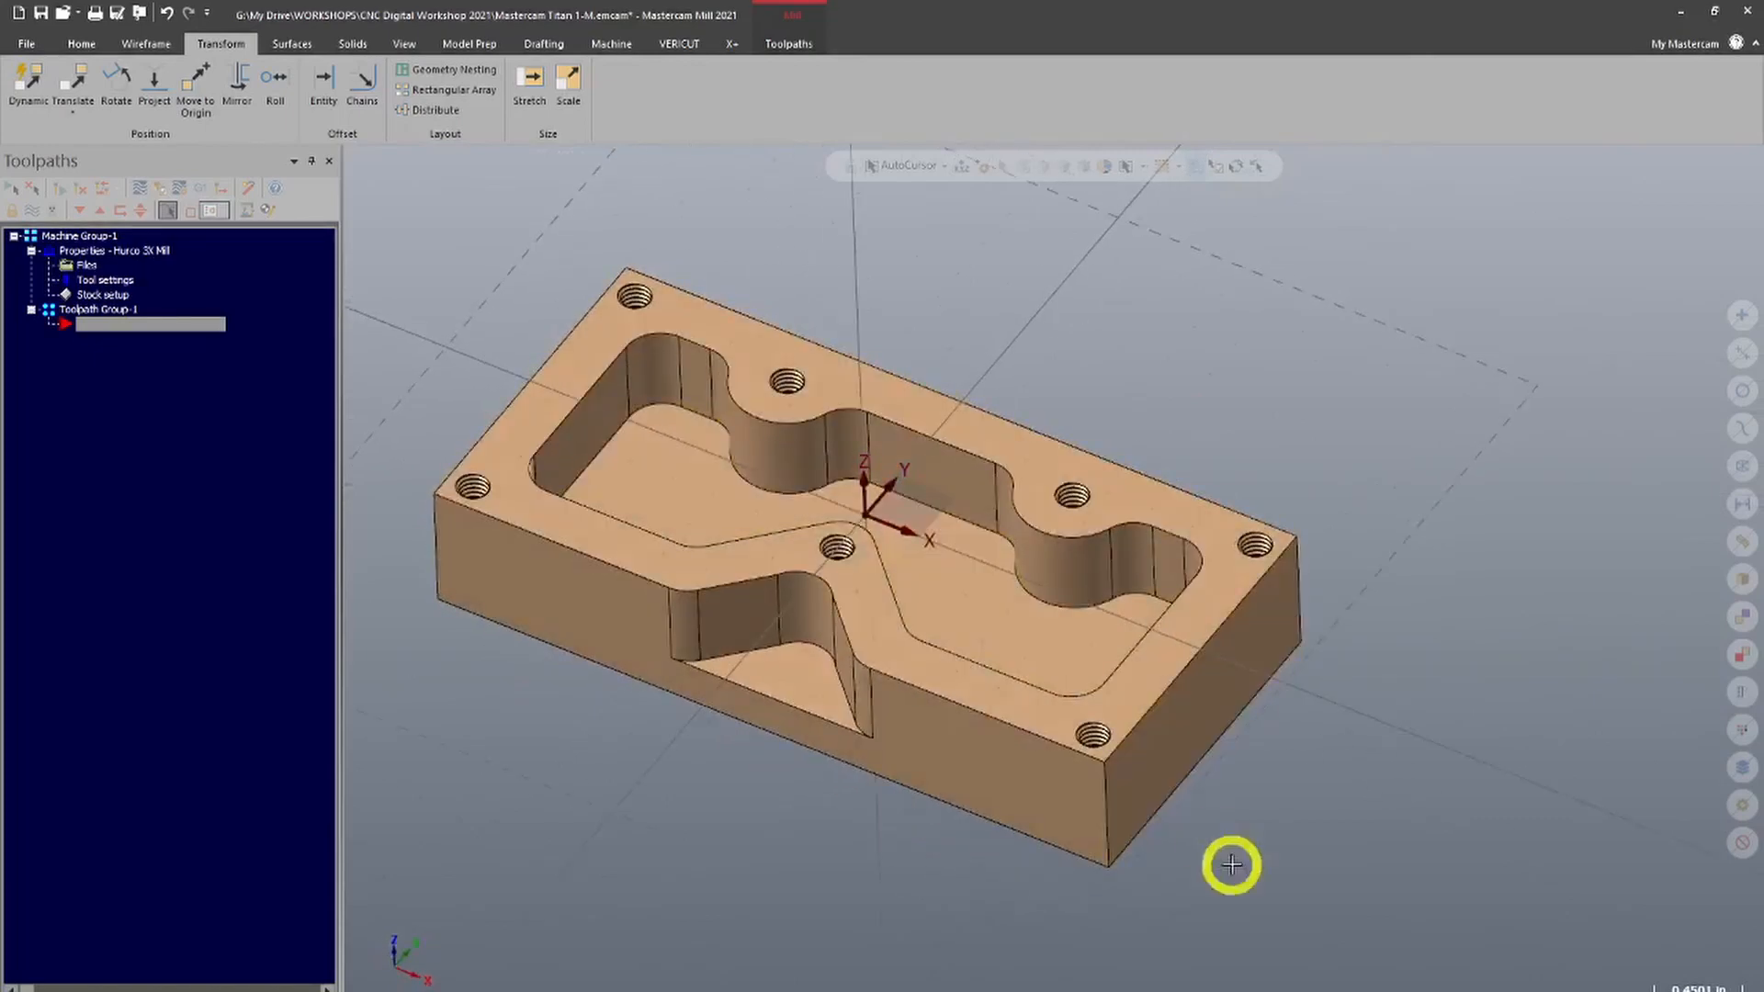
scroll(1322, 813, "down", 1)
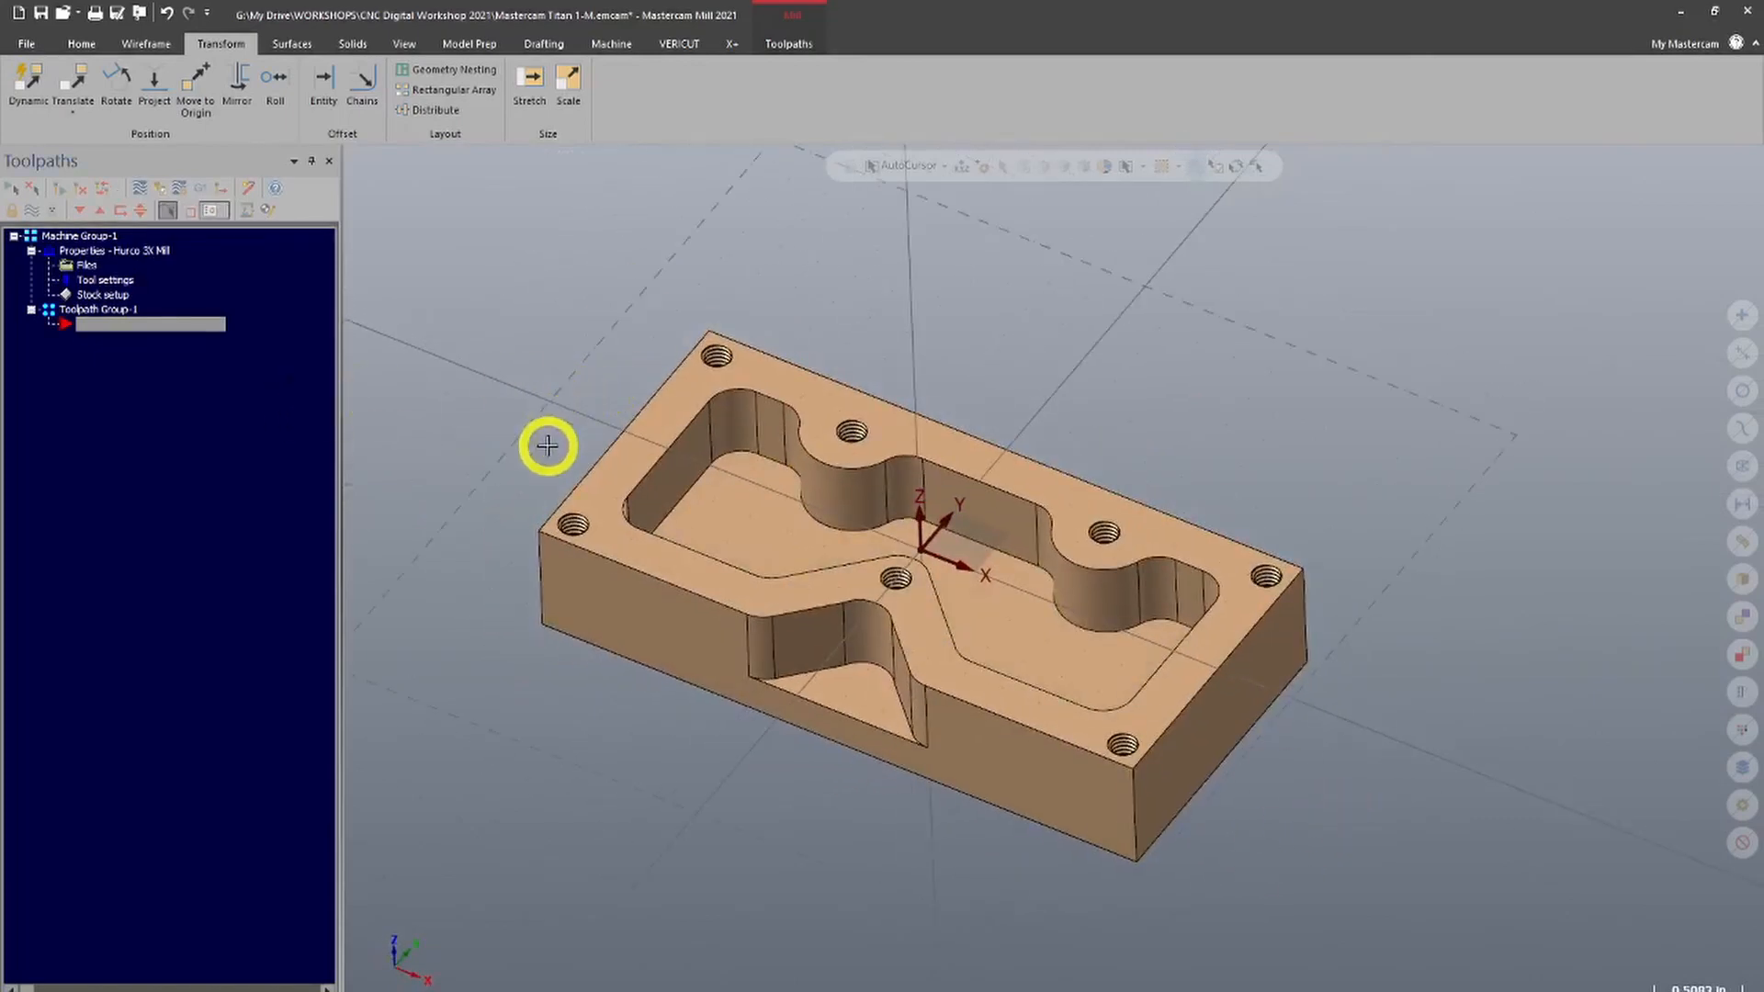
scroll(544, 443, "up", 2)
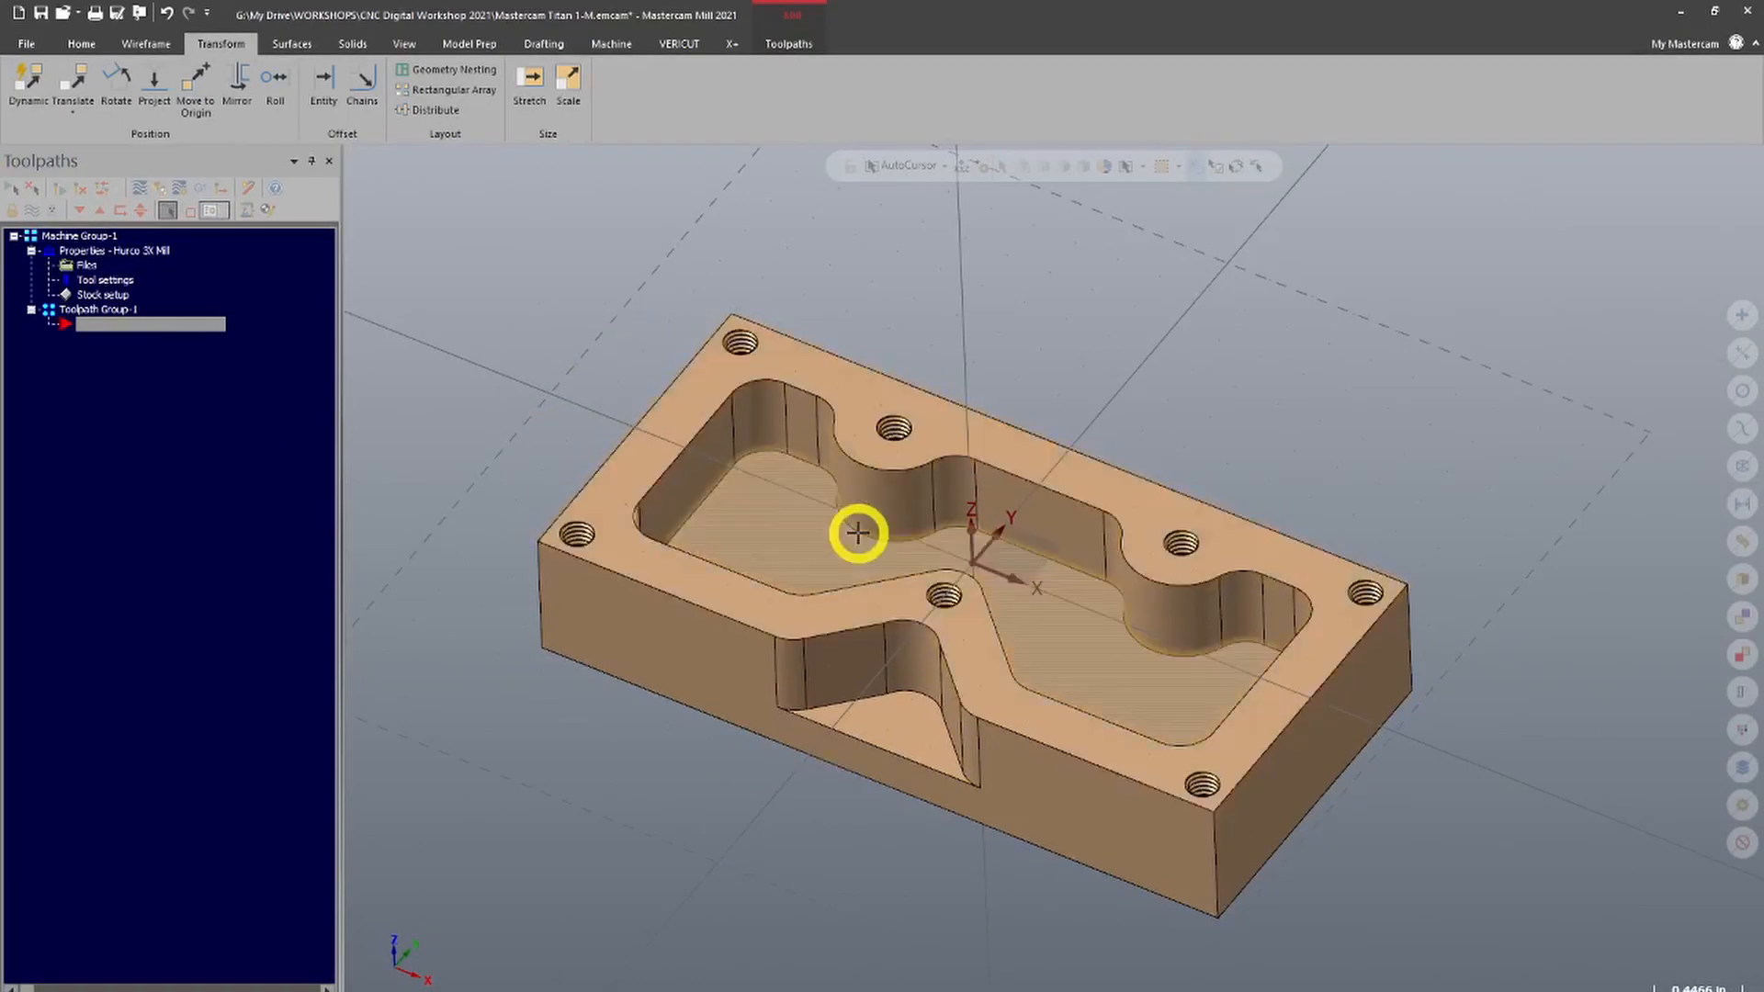
Open the machine group's stock setup and size a rectangular stock from all entities, with its wireframe display turned on
left_click(99, 296)
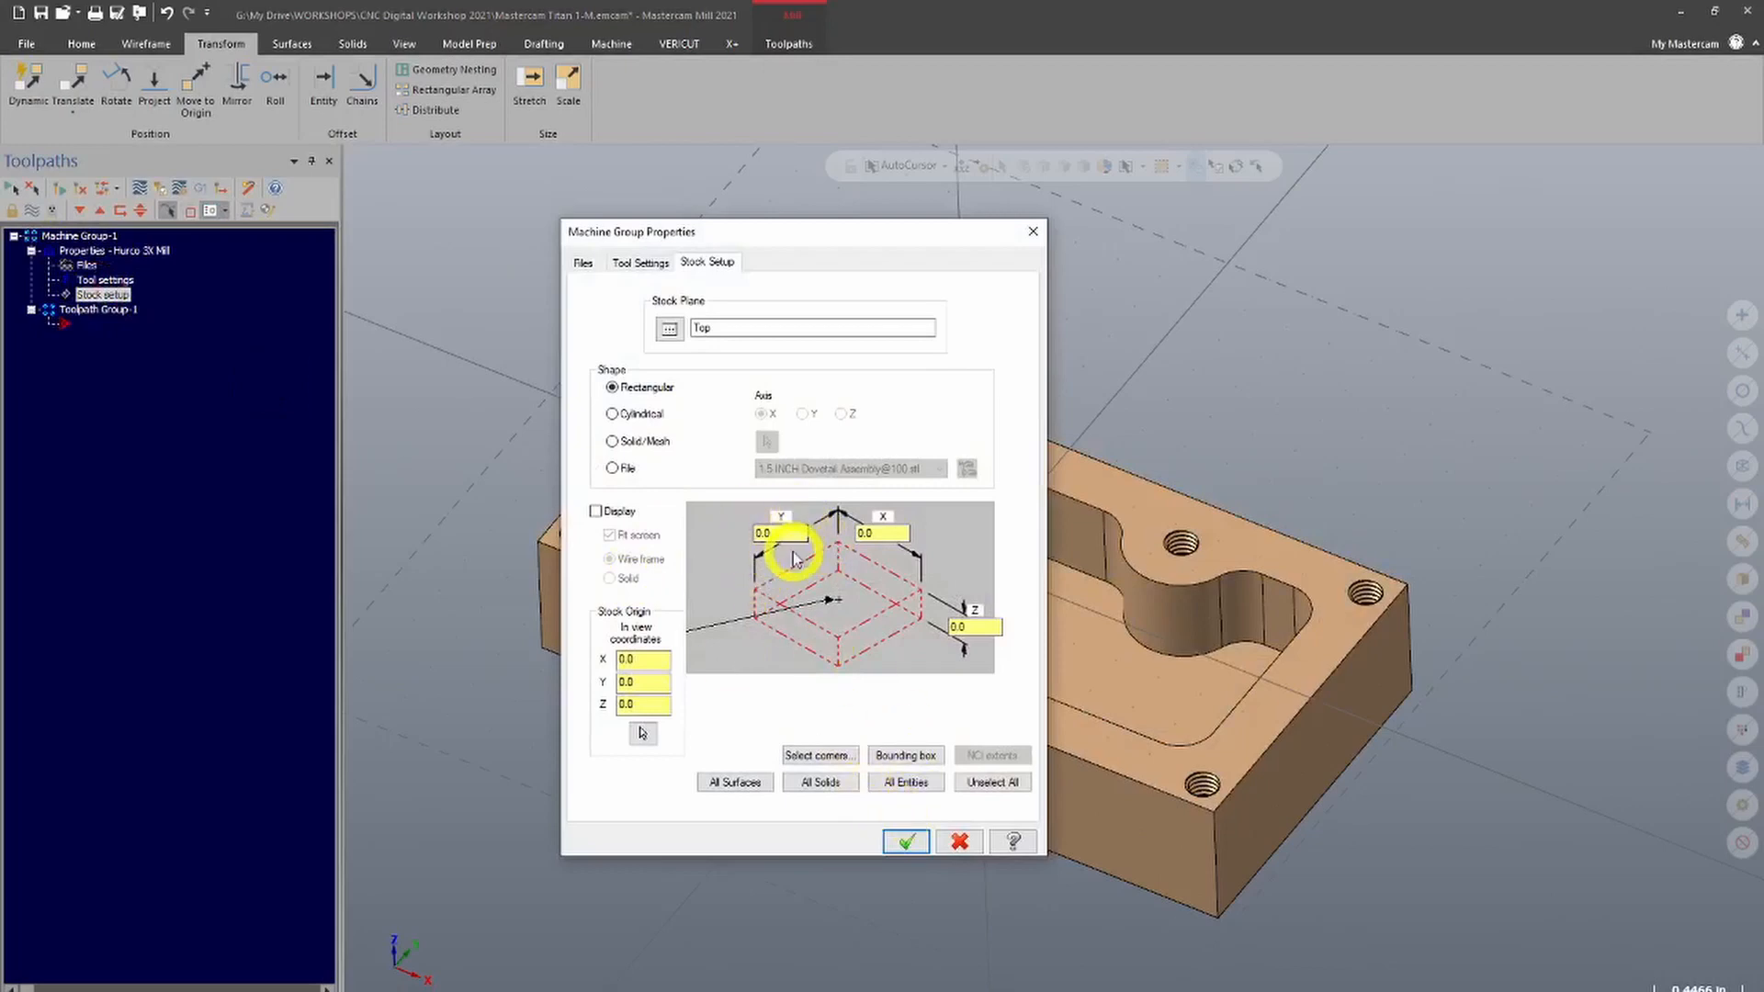
left_click_drag(782, 533, 706, 519)
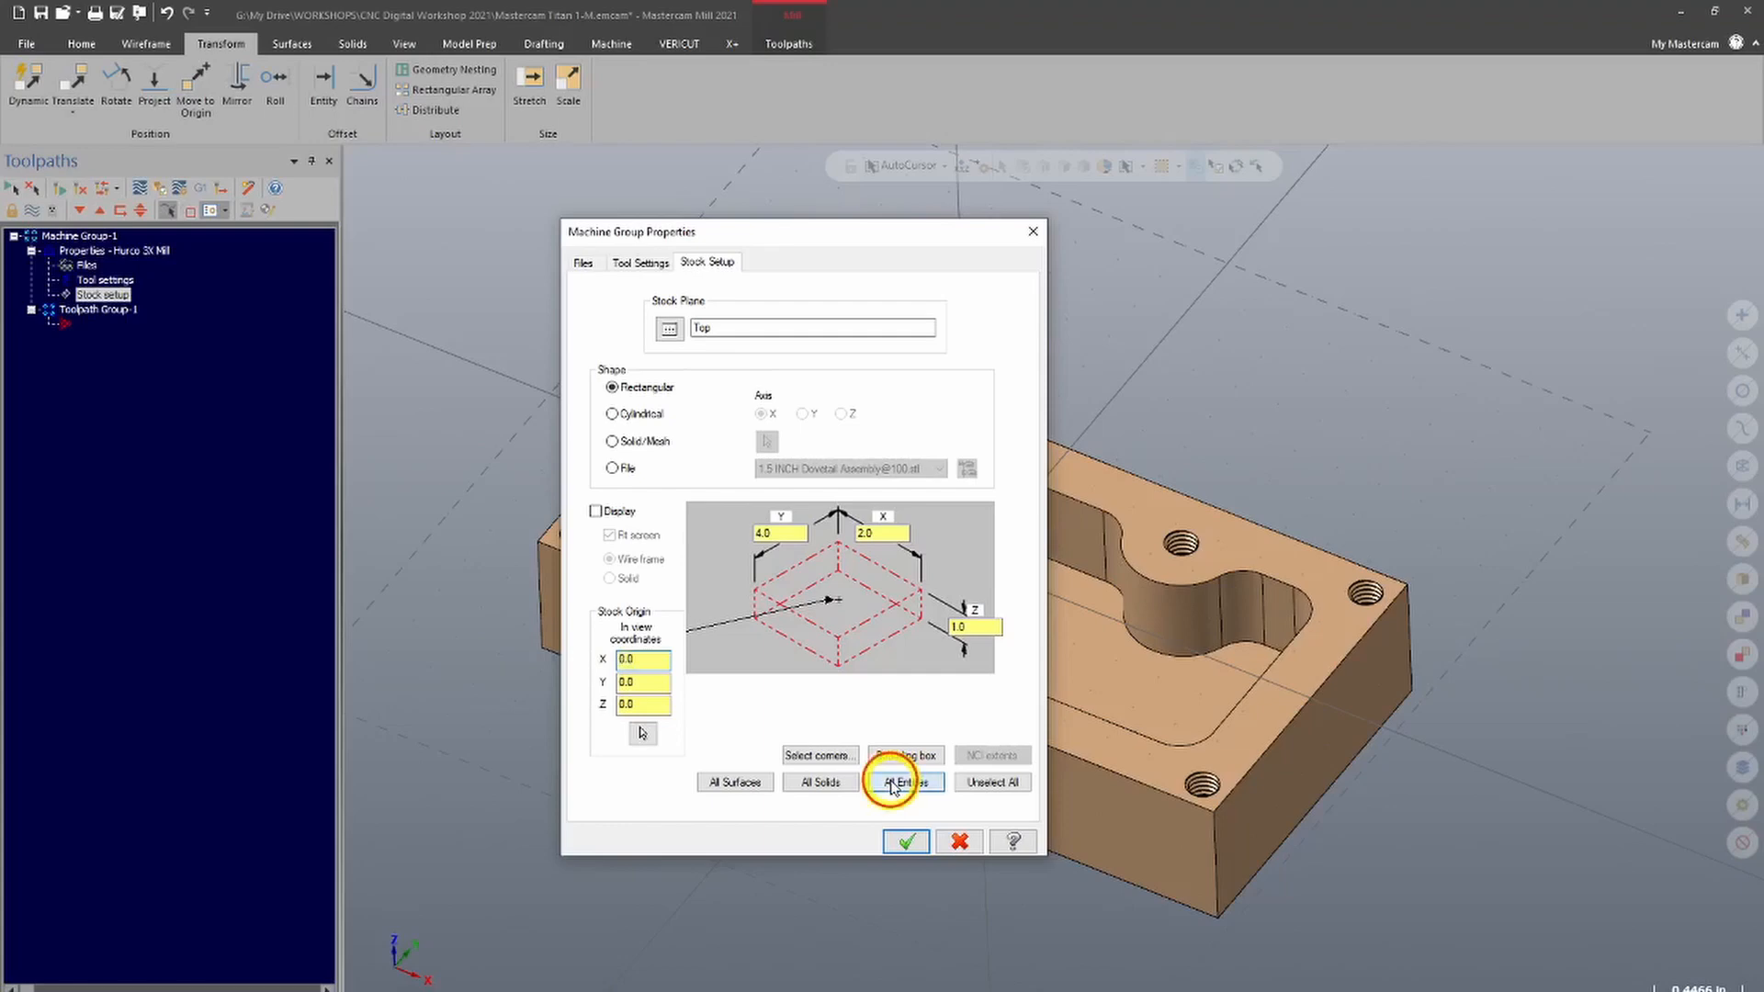
left_click(893, 783)
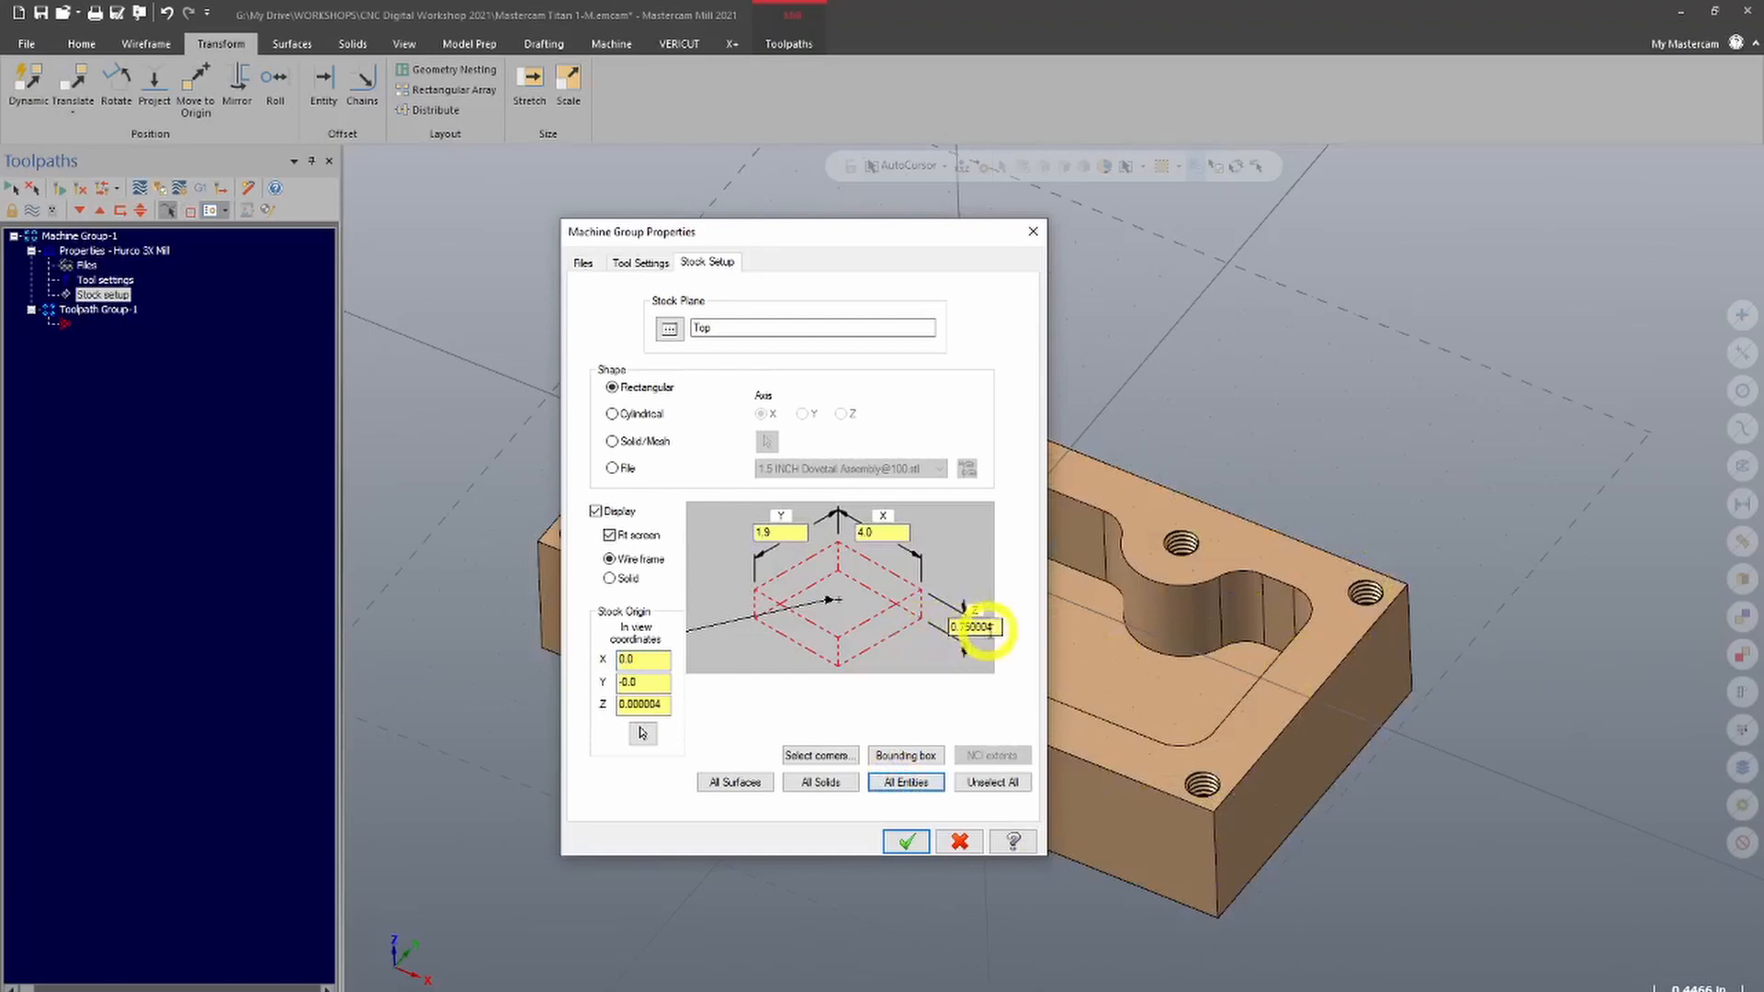
left_click_drag(985, 628, 947, 625)
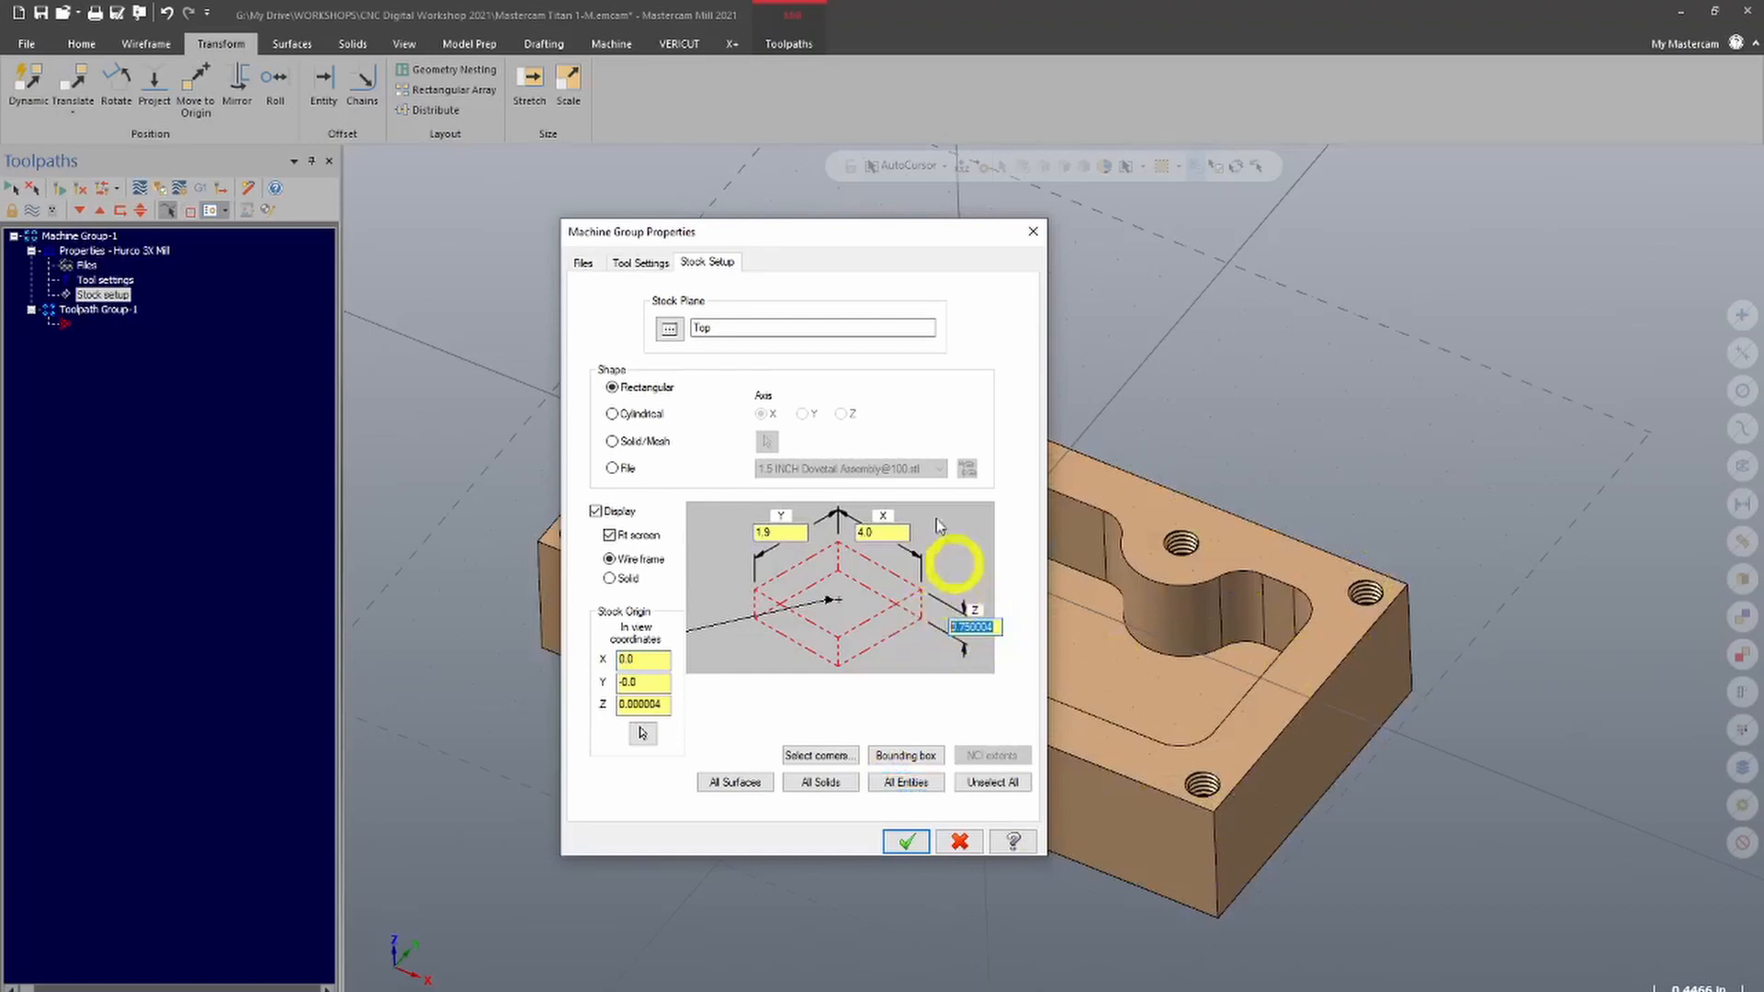
left_click(874, 533)
left_click_drag(877, 531, 723, 527)
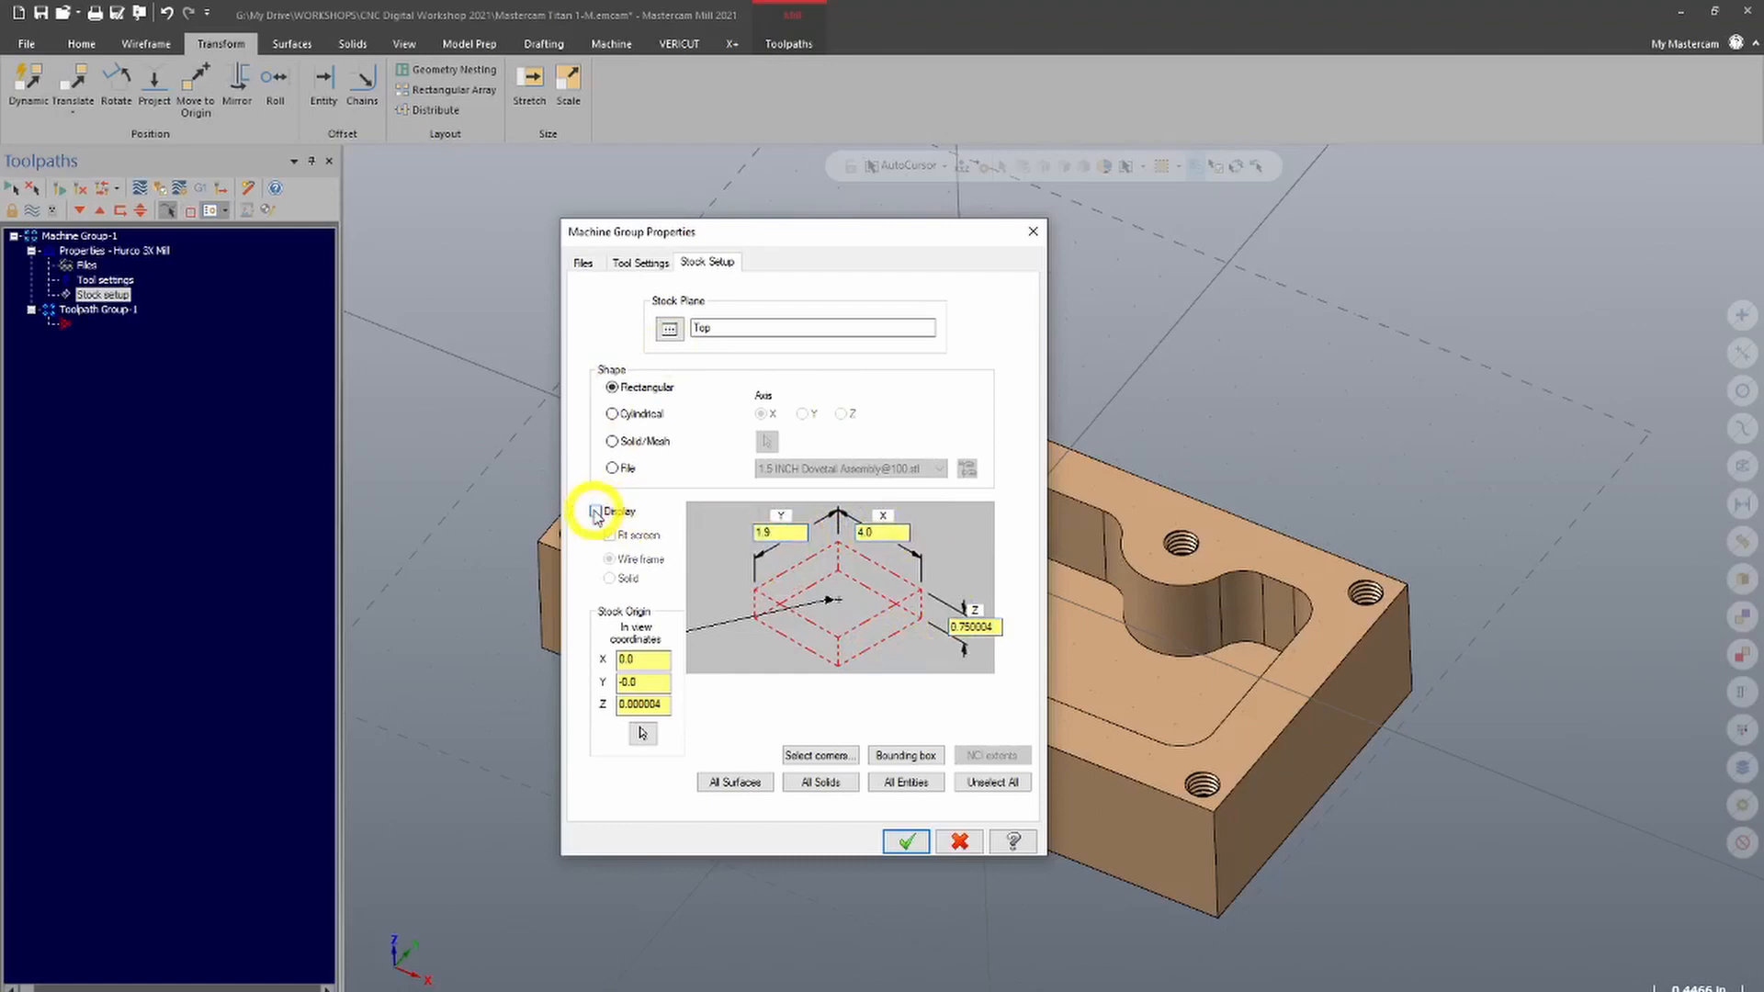
left_click(595, 512)
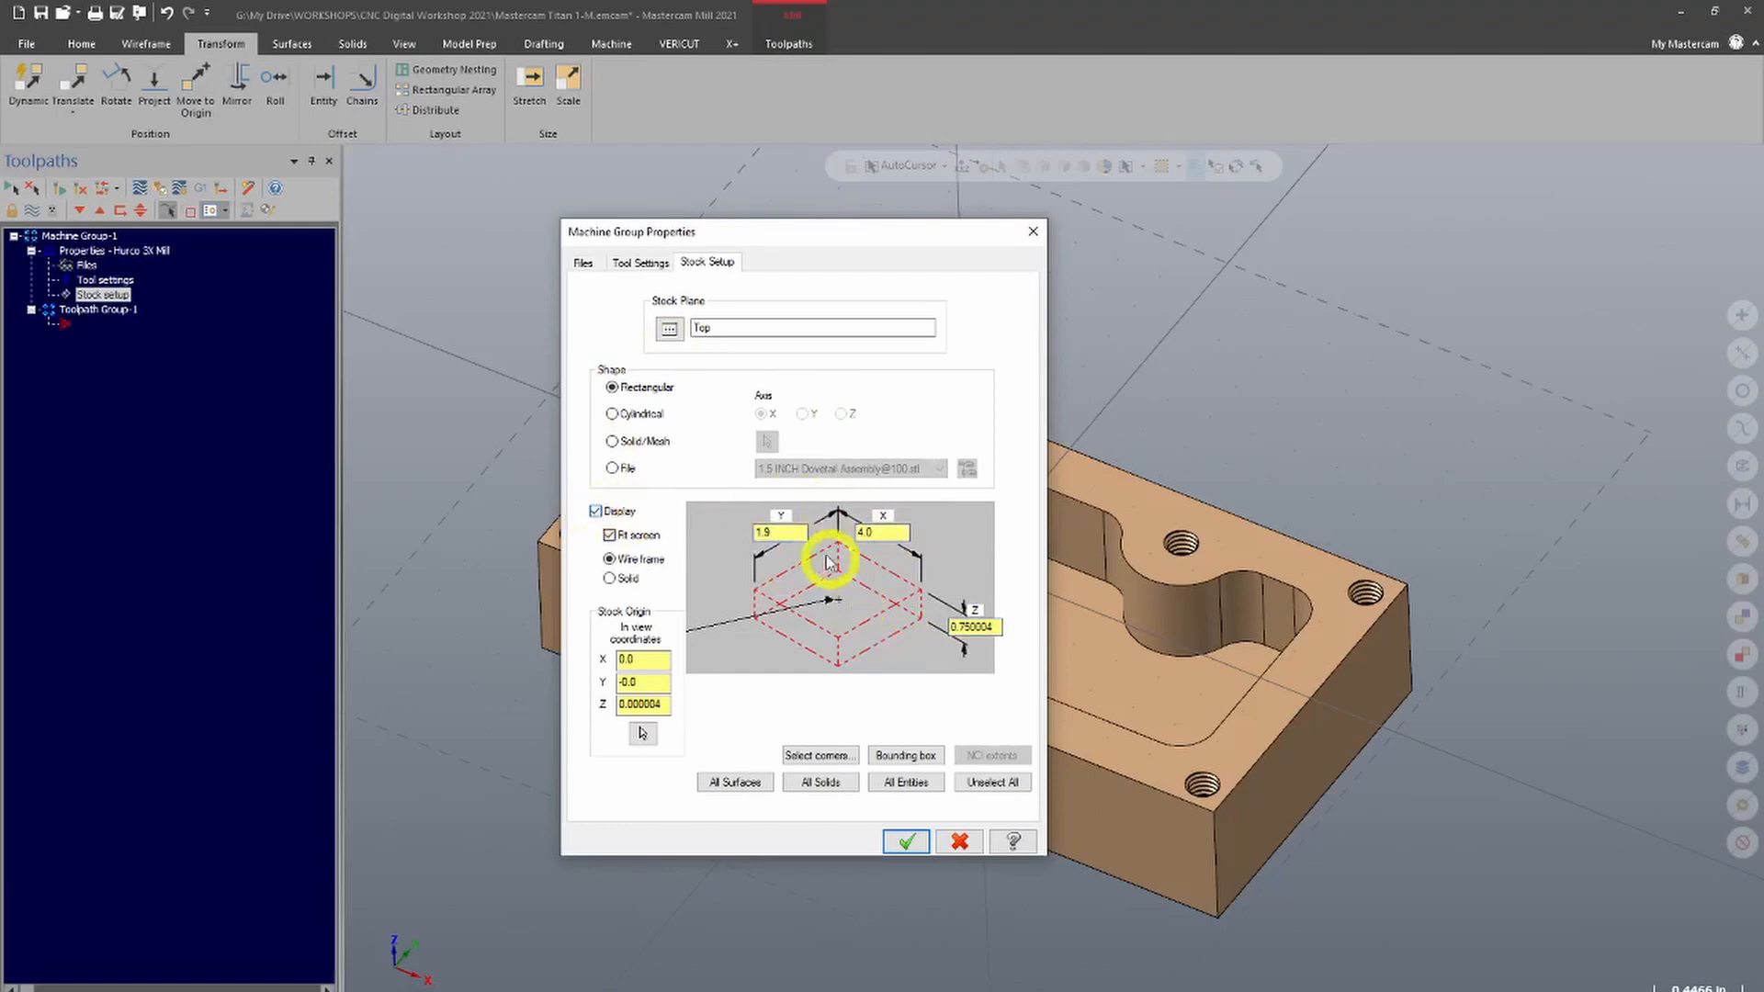
Set the stock size to X 4.125, Y 2.125 and Z 1, and accept the stock setup
left_click_drag(797, 531, 717, 509)
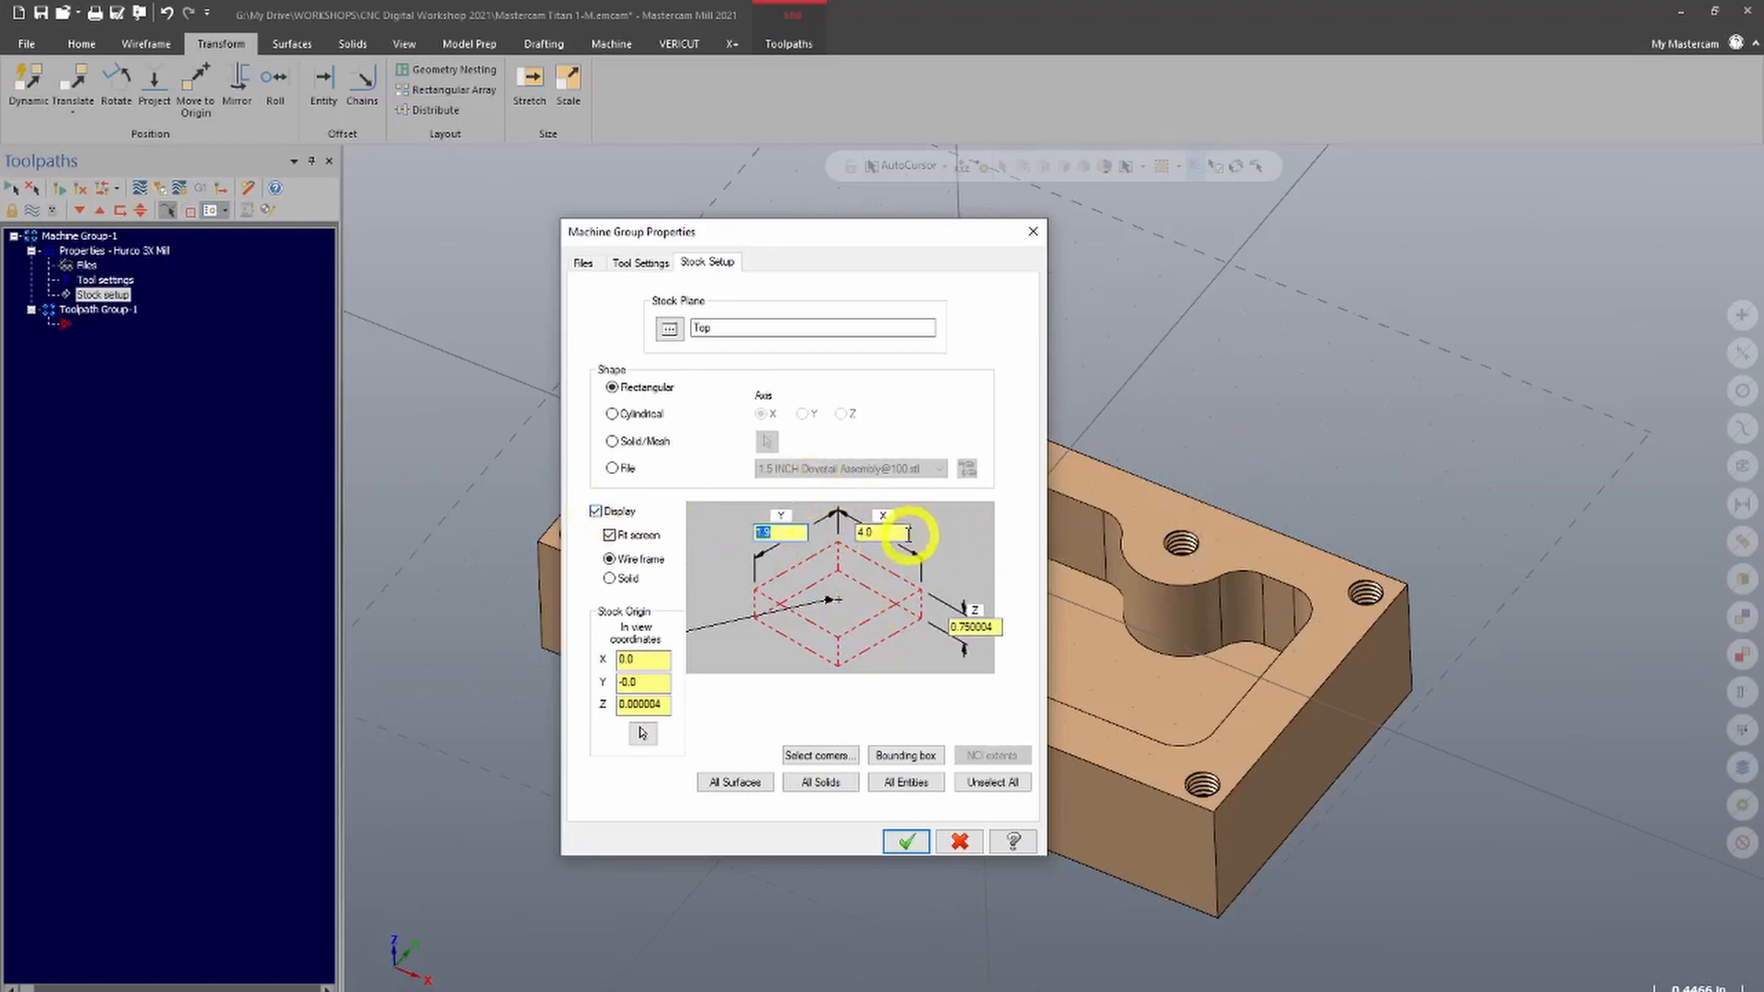
left_click_drag(910, 532, 735, 527)
left_click_drag(905, 532, 712, 524)
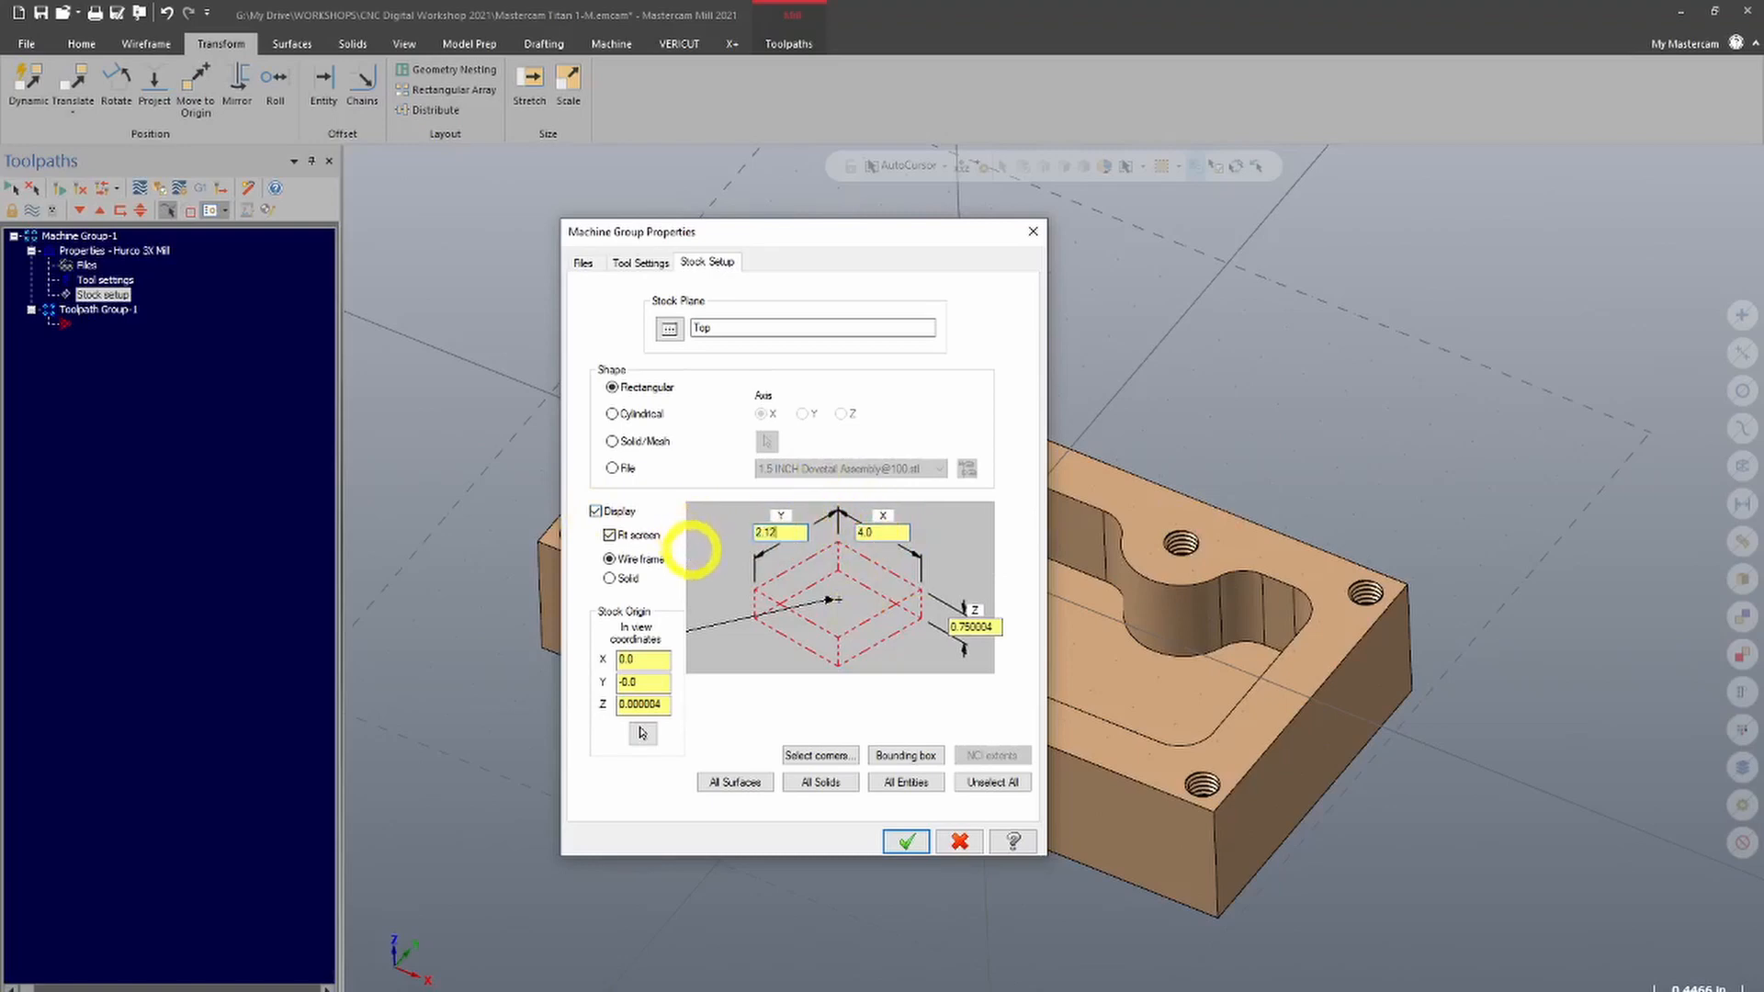
double_click(975, 626)
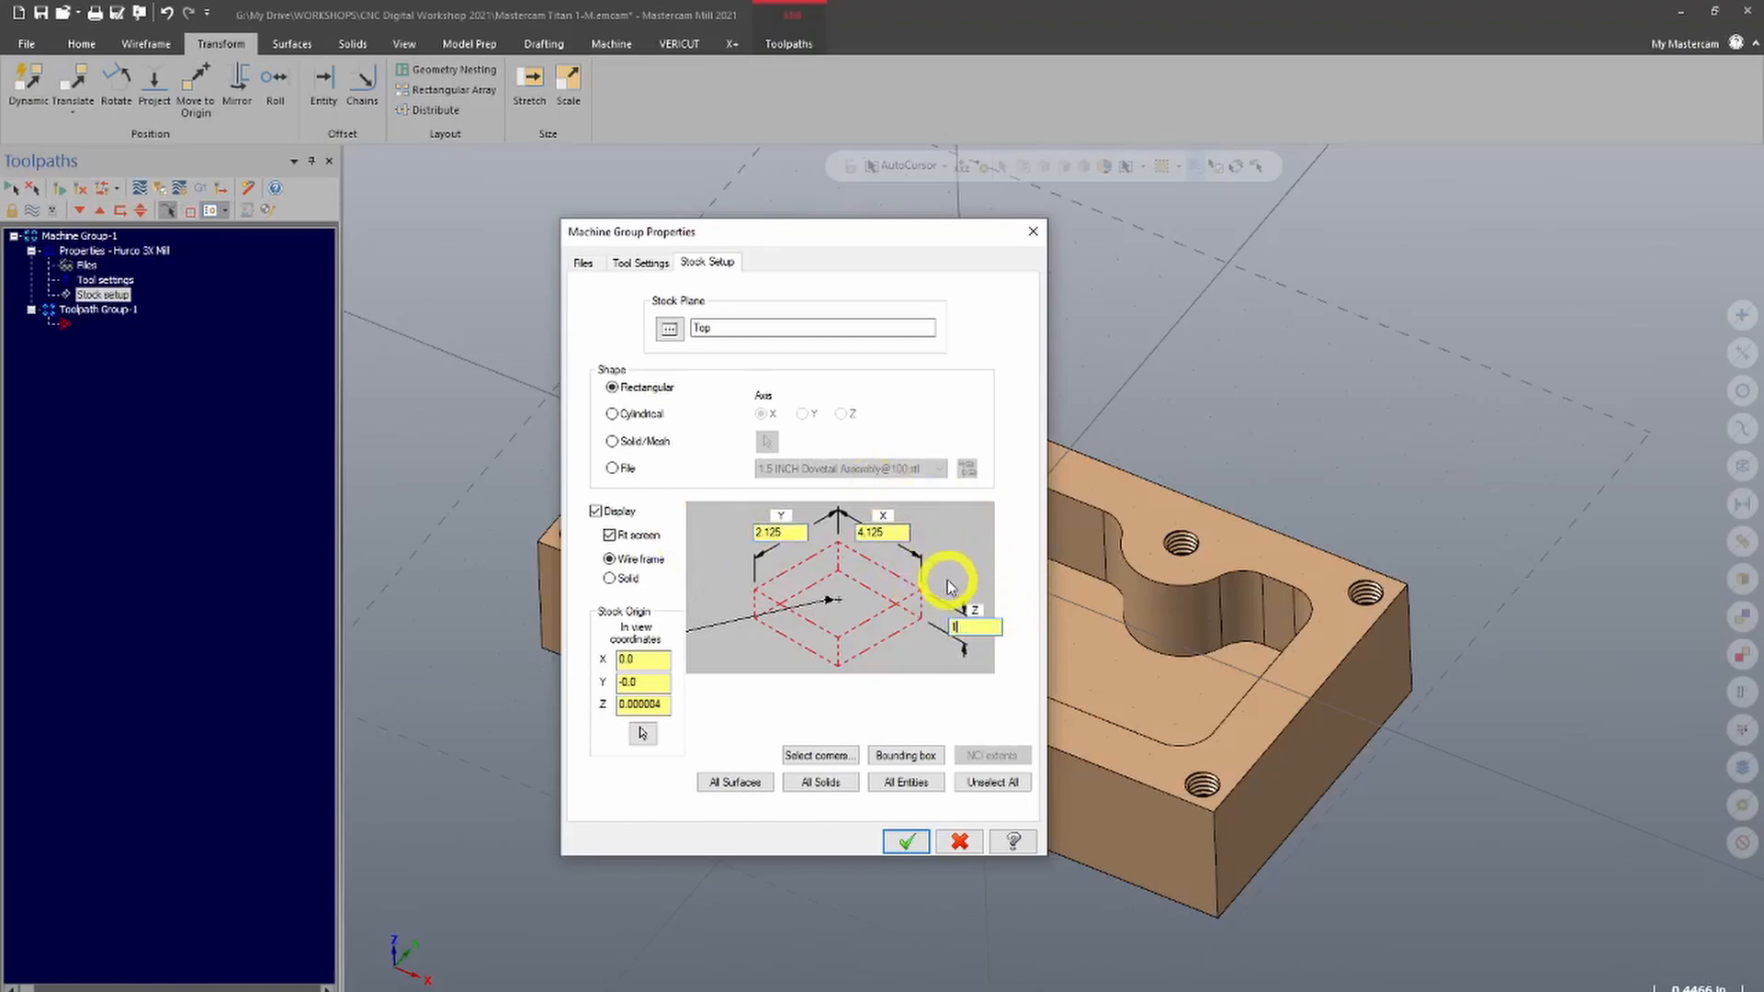
left_click(909, 841)
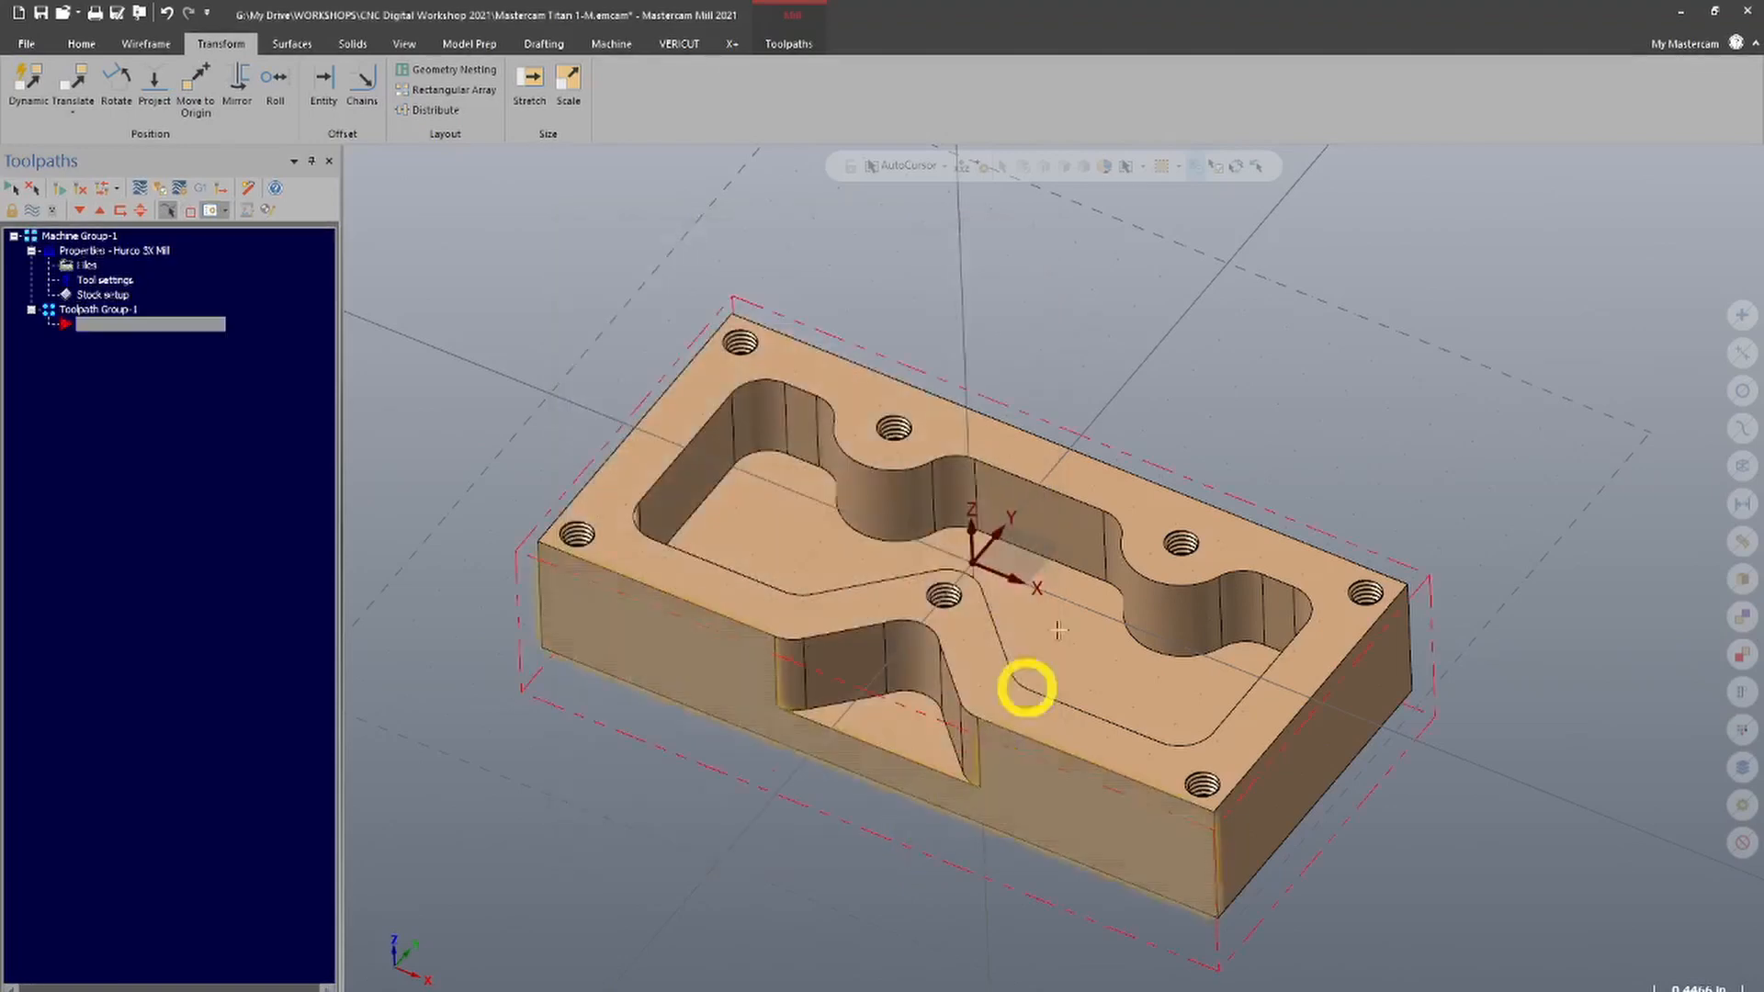
Examine the stock outline in front view to check the extra material at the part's sides and underside
middle_click_drag(901, 689, 1004, 630)
right_click(1004, 630)
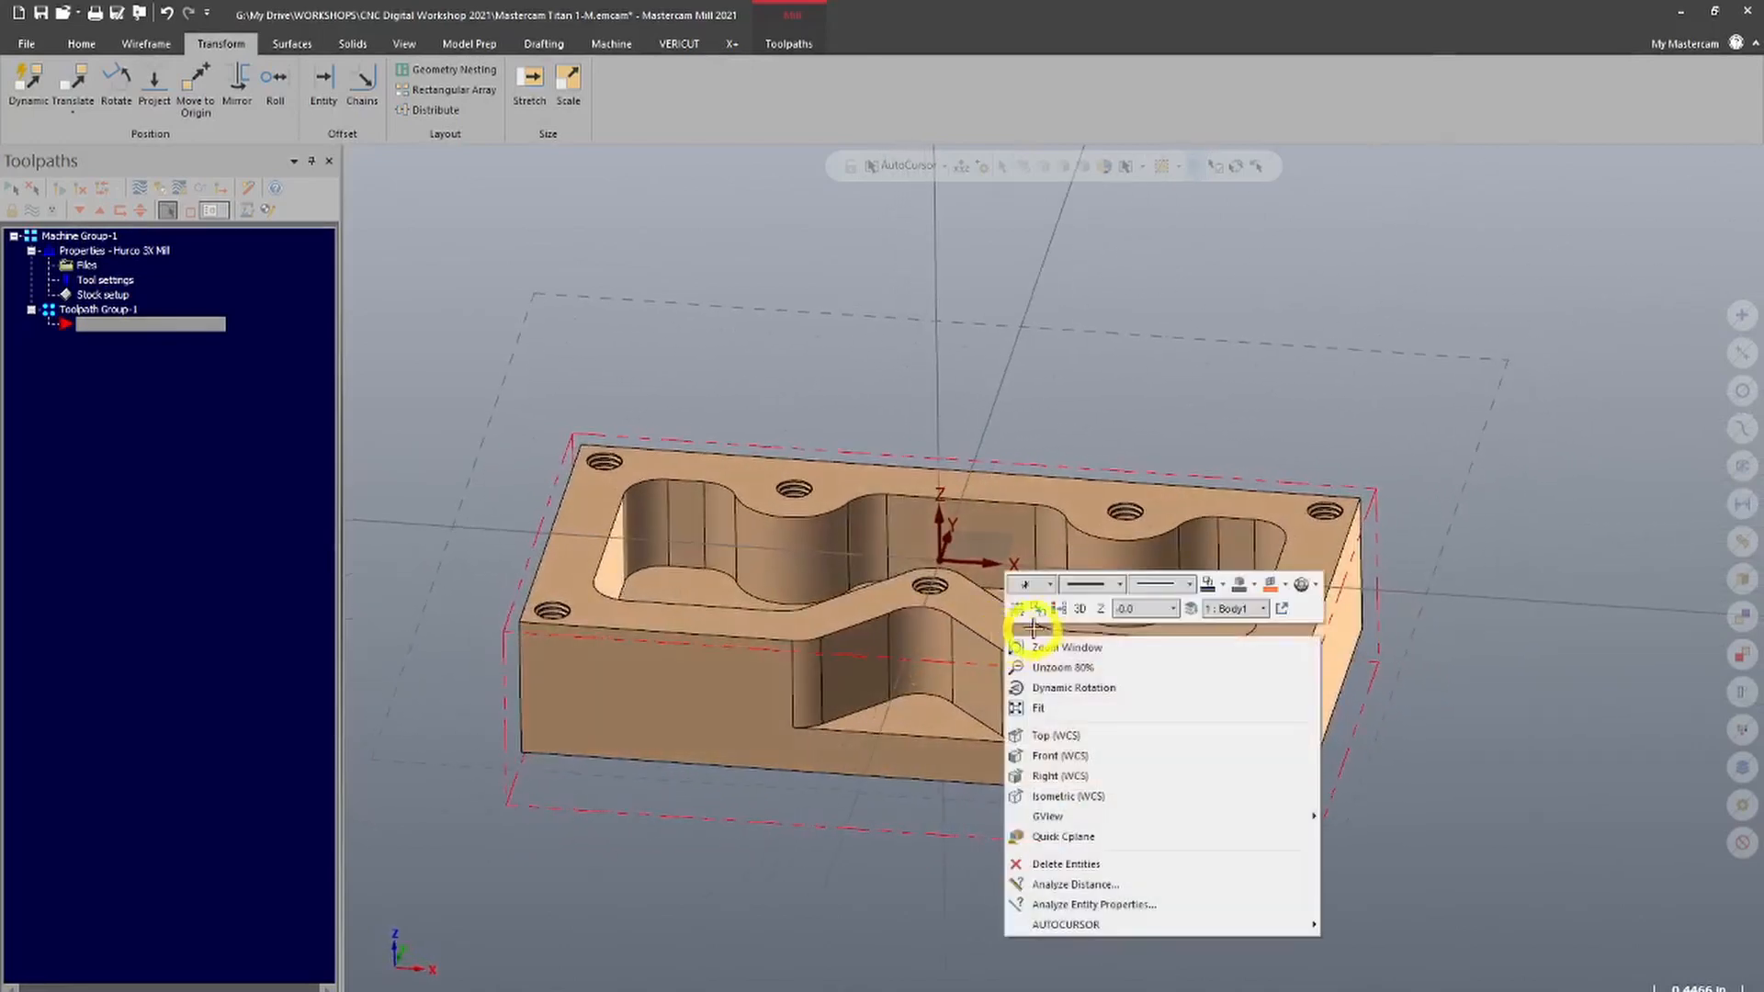
left_click(1254, 426)
middle_click_drag(1039, 713, 1075, 694)
right_click(969, 749)
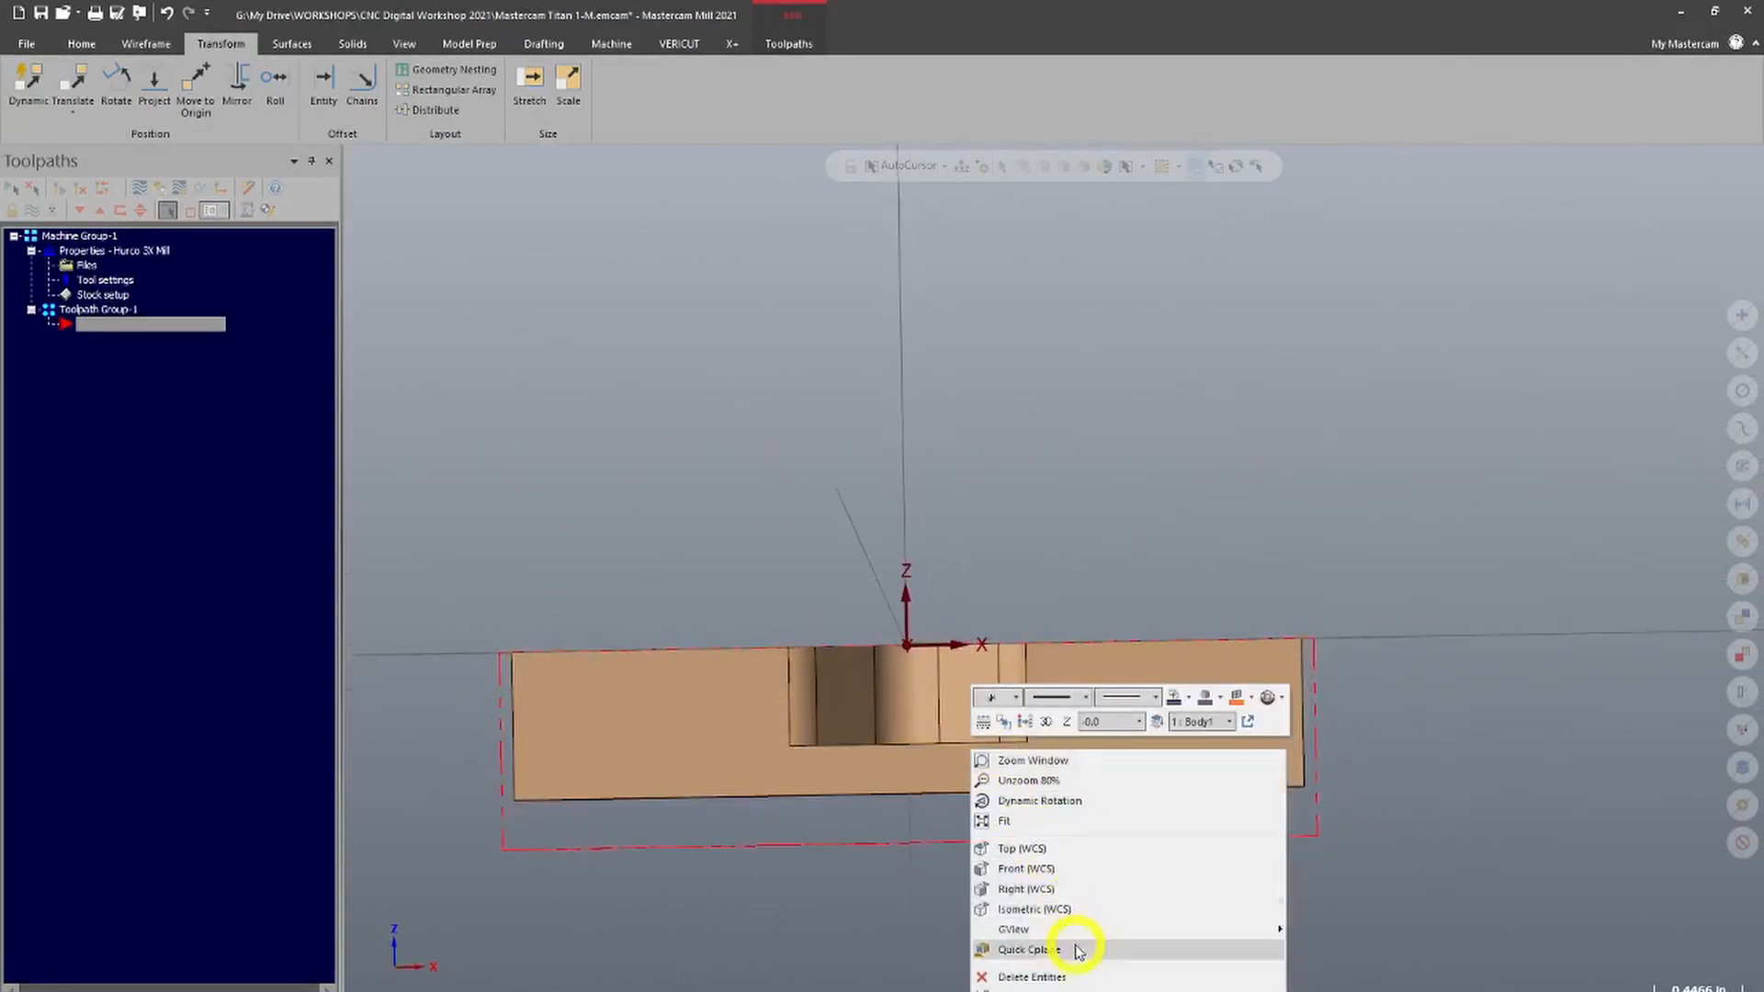
left_click(1111, 870)
scroll(1065, 813, "down", 3)
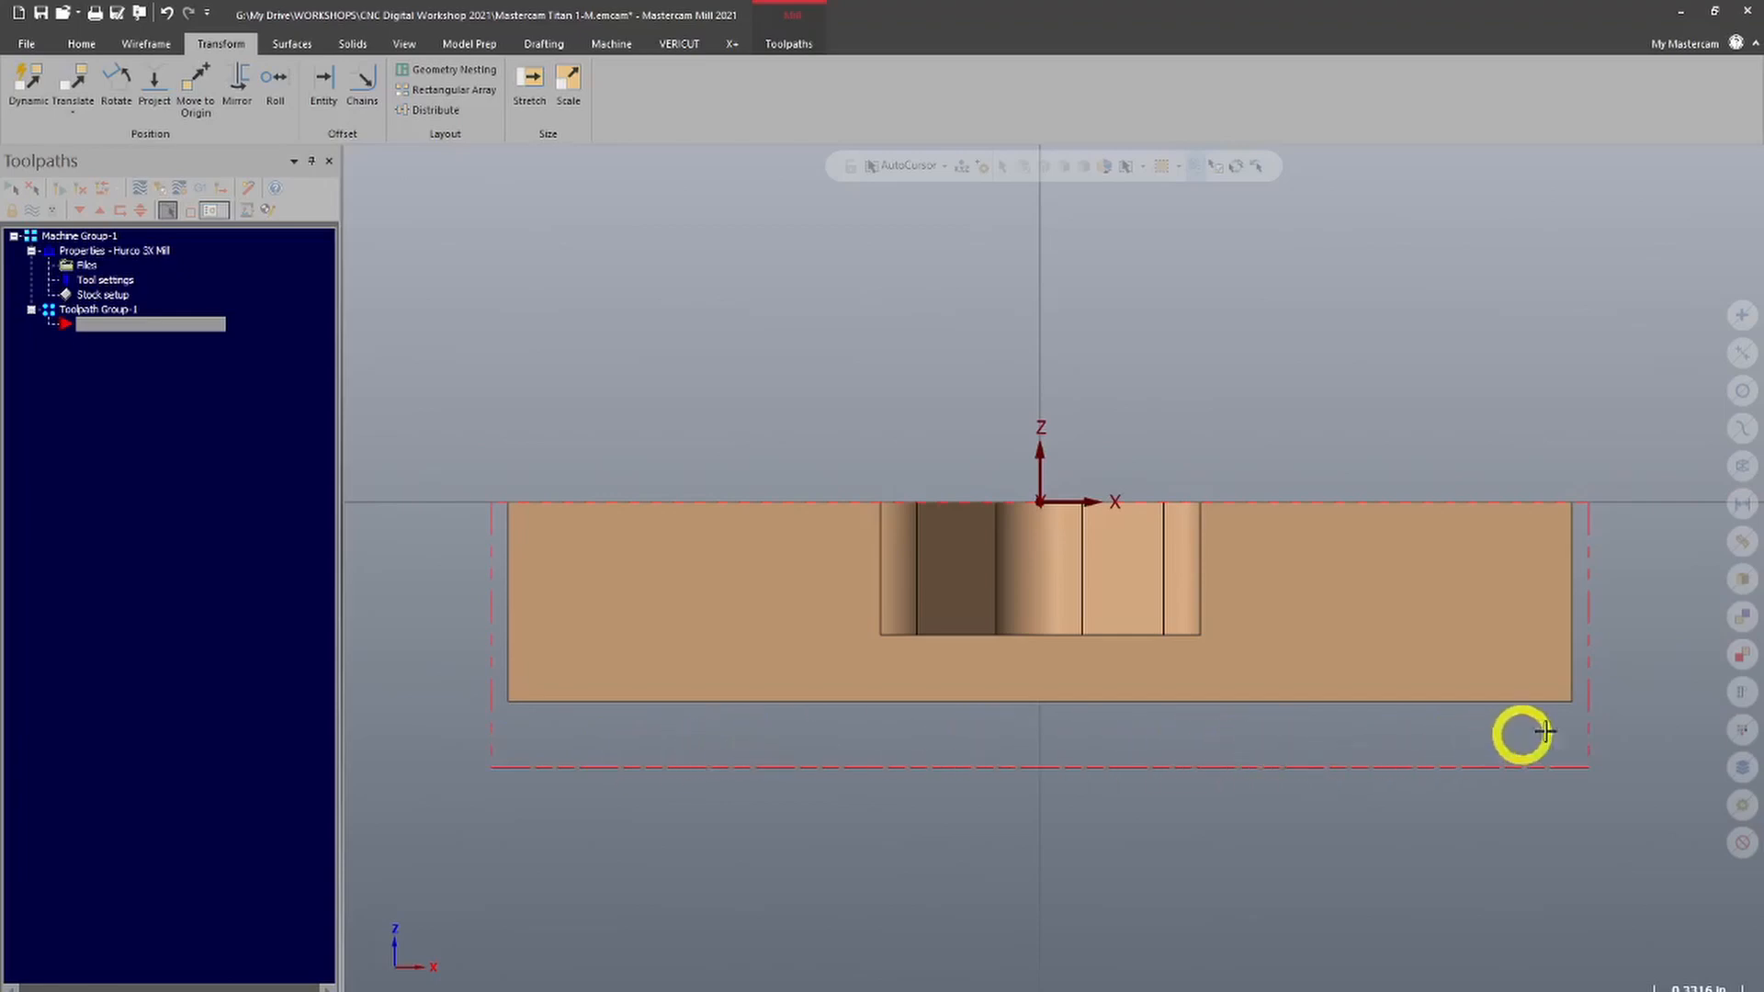
scroll(1486, 581, "down", 1)
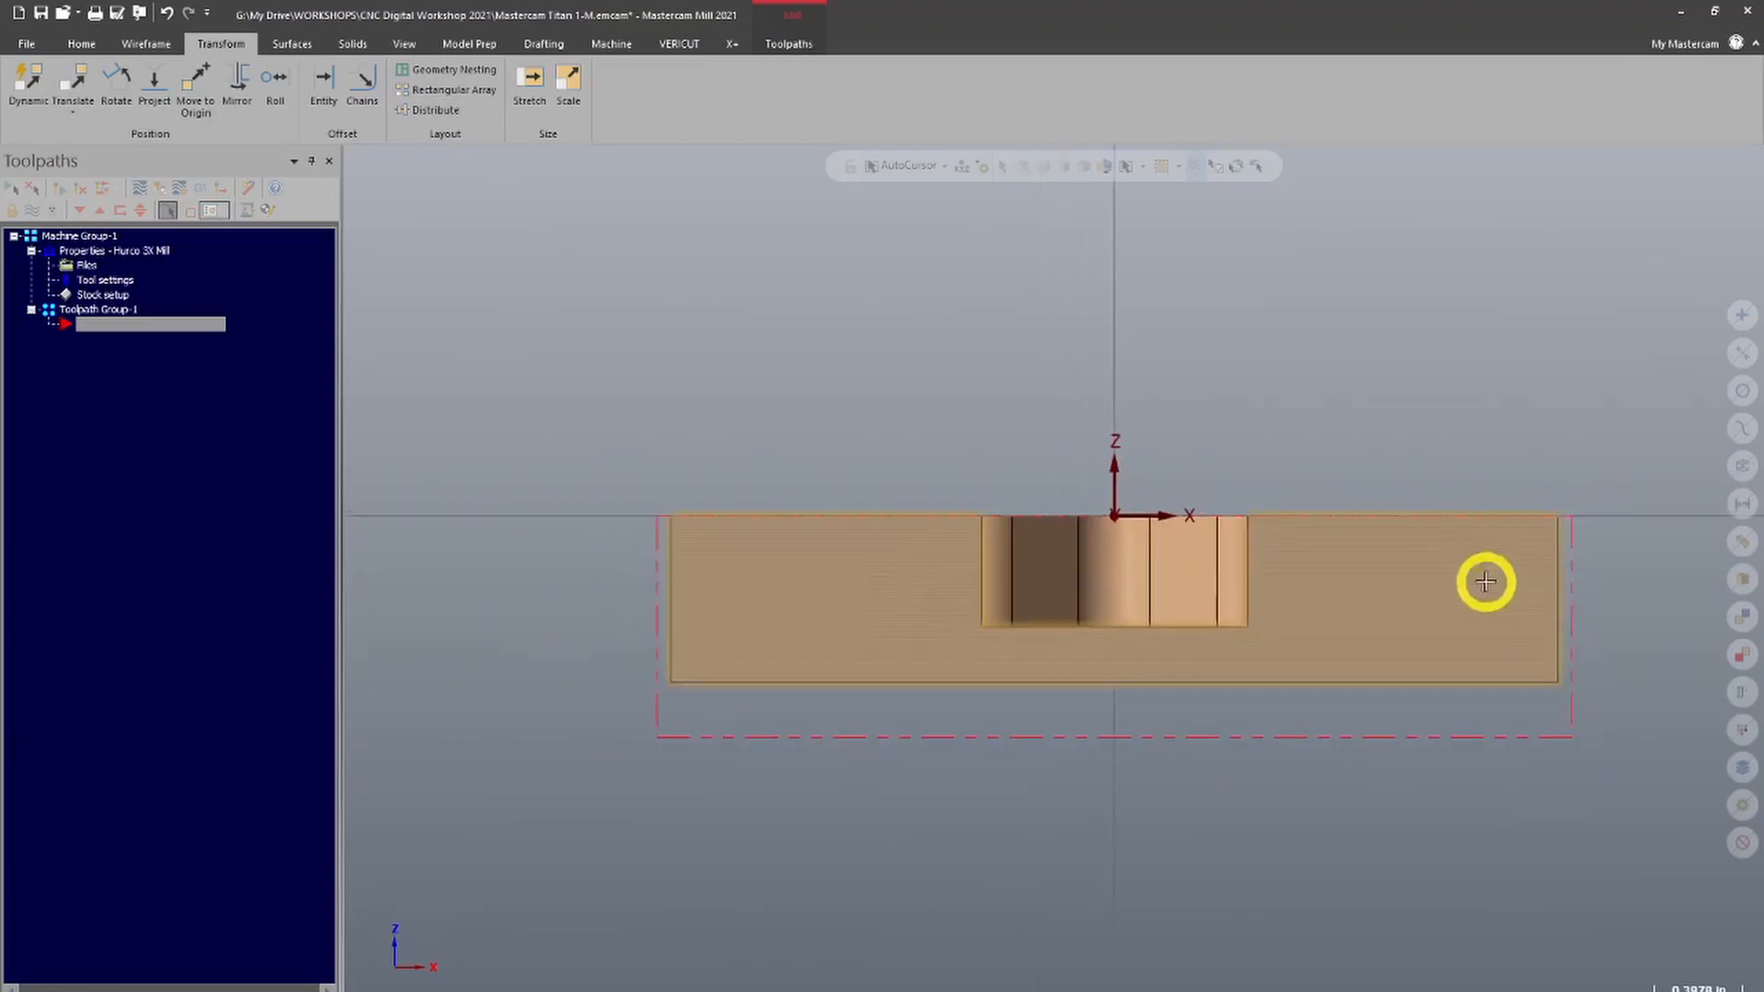
Examine the stock margin around the part in top view and from several angled views
middle_click_drag(1415, 400, 1193, 458)
key("alt+1")
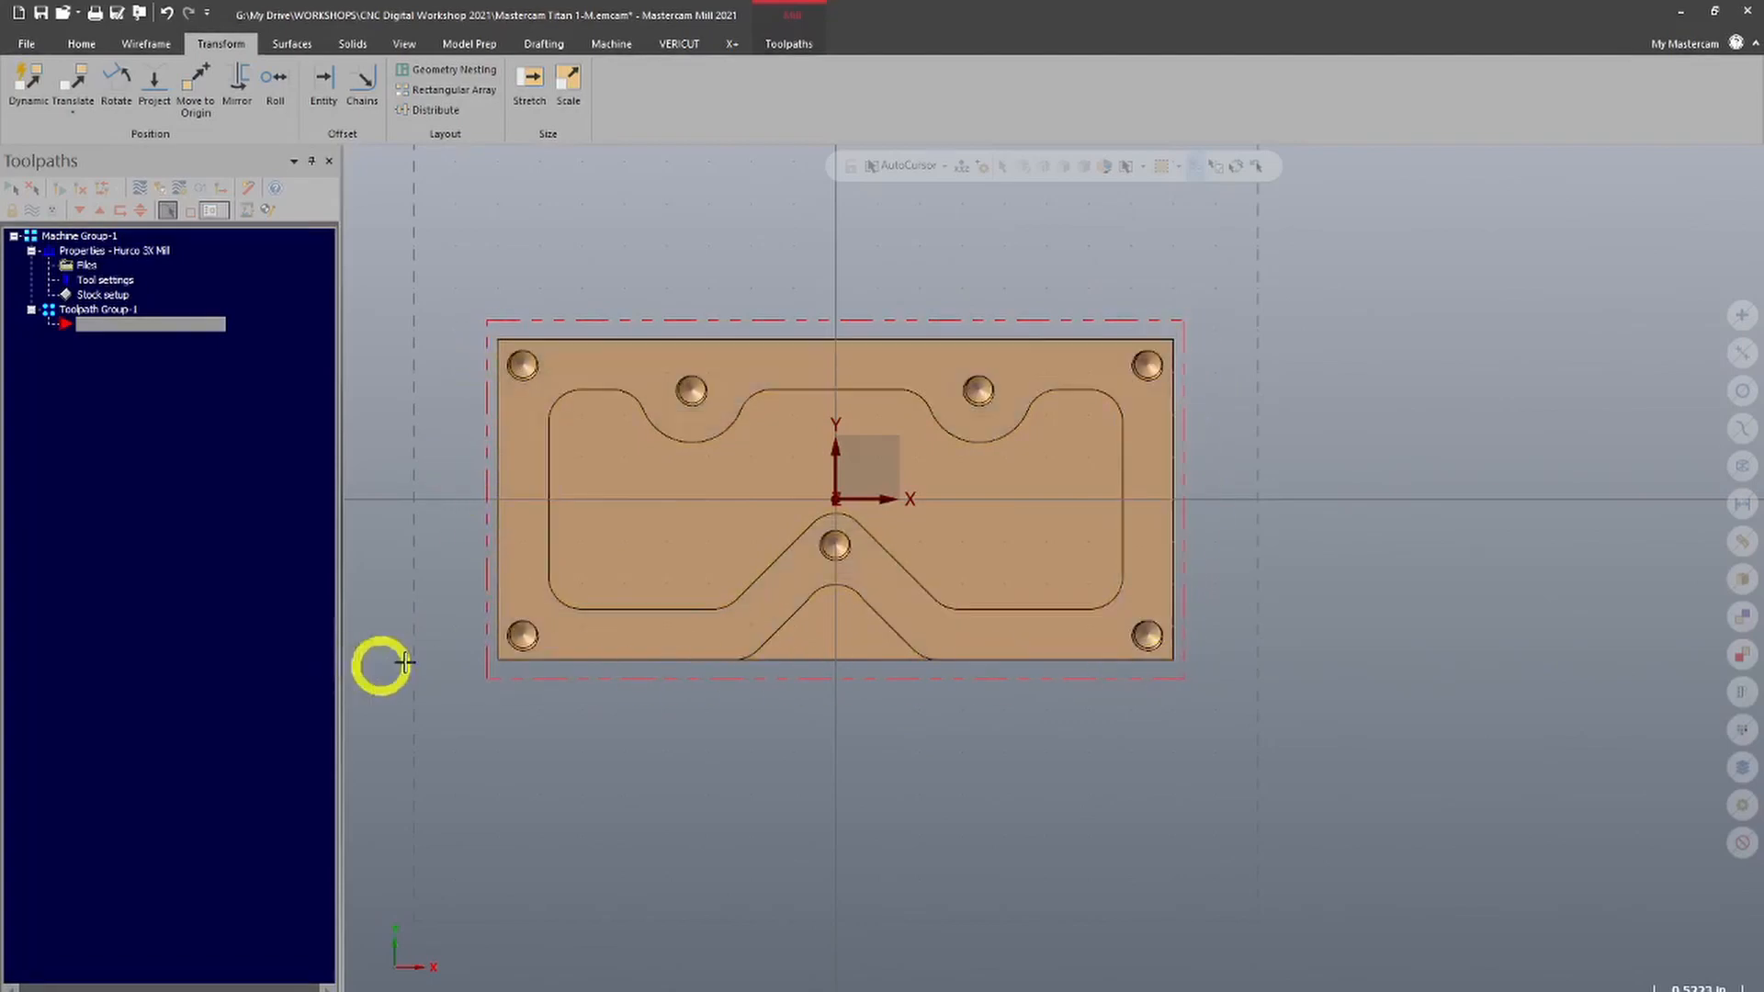
middle_click_drag(748, 704, 740, 413)
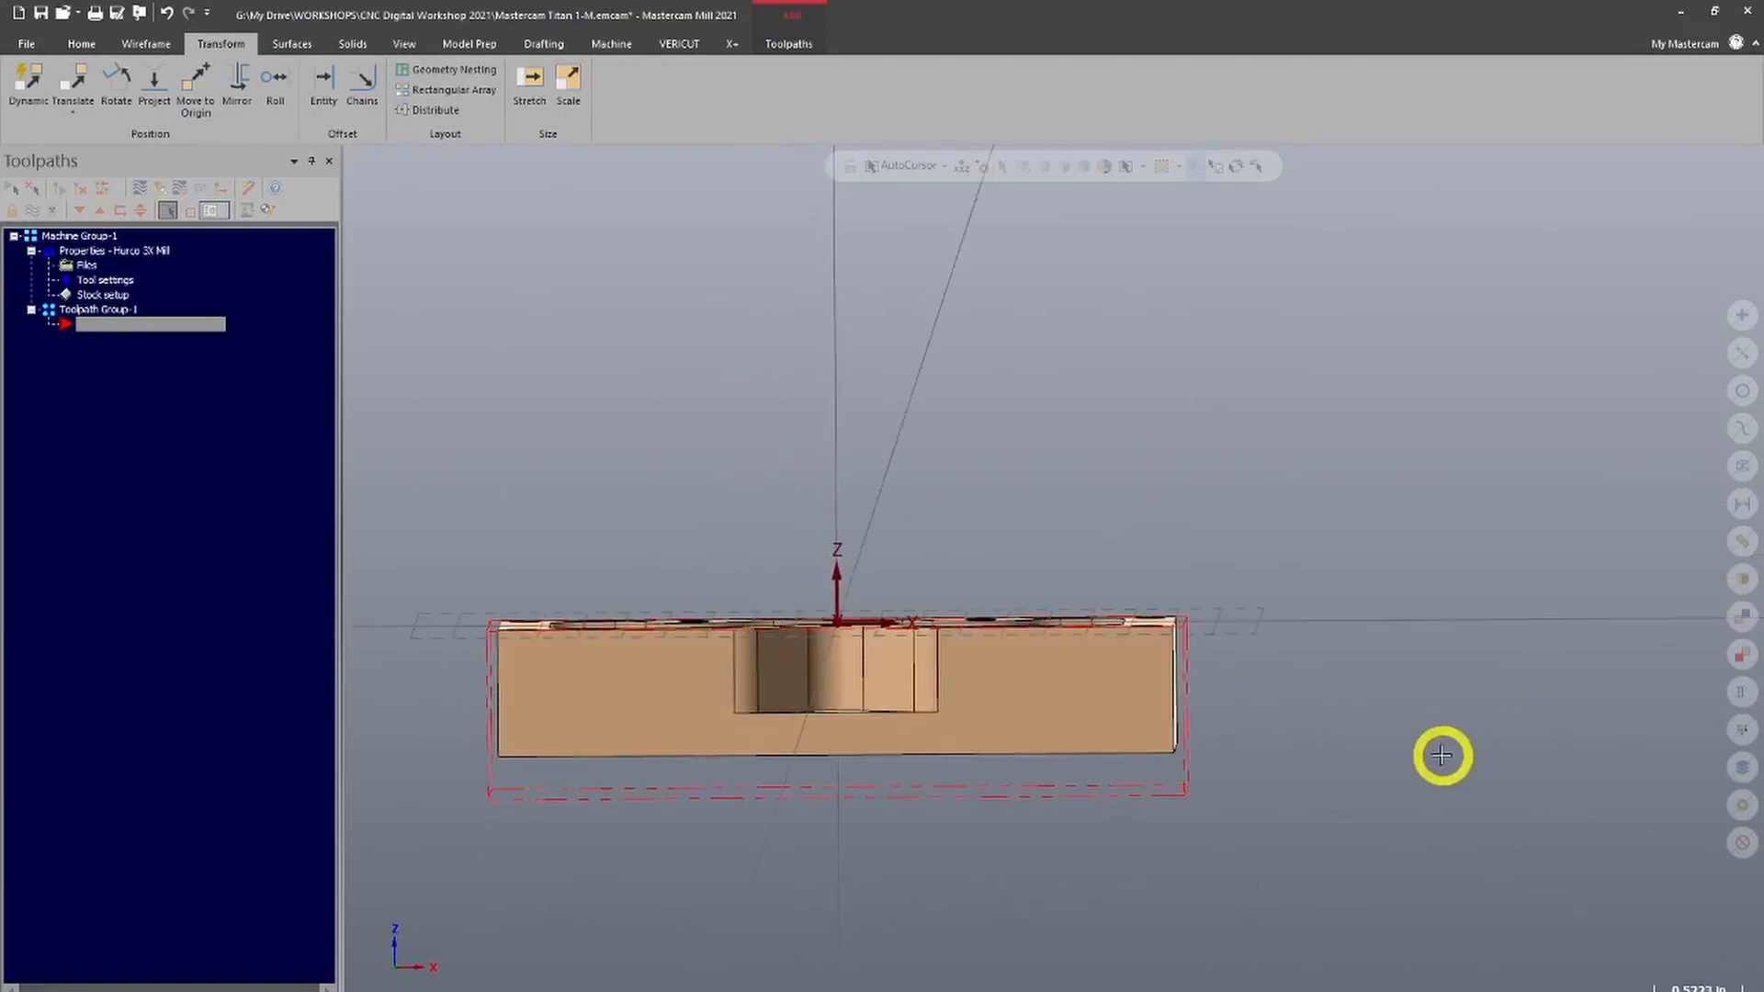
scroll(871, 610, "down", 2)
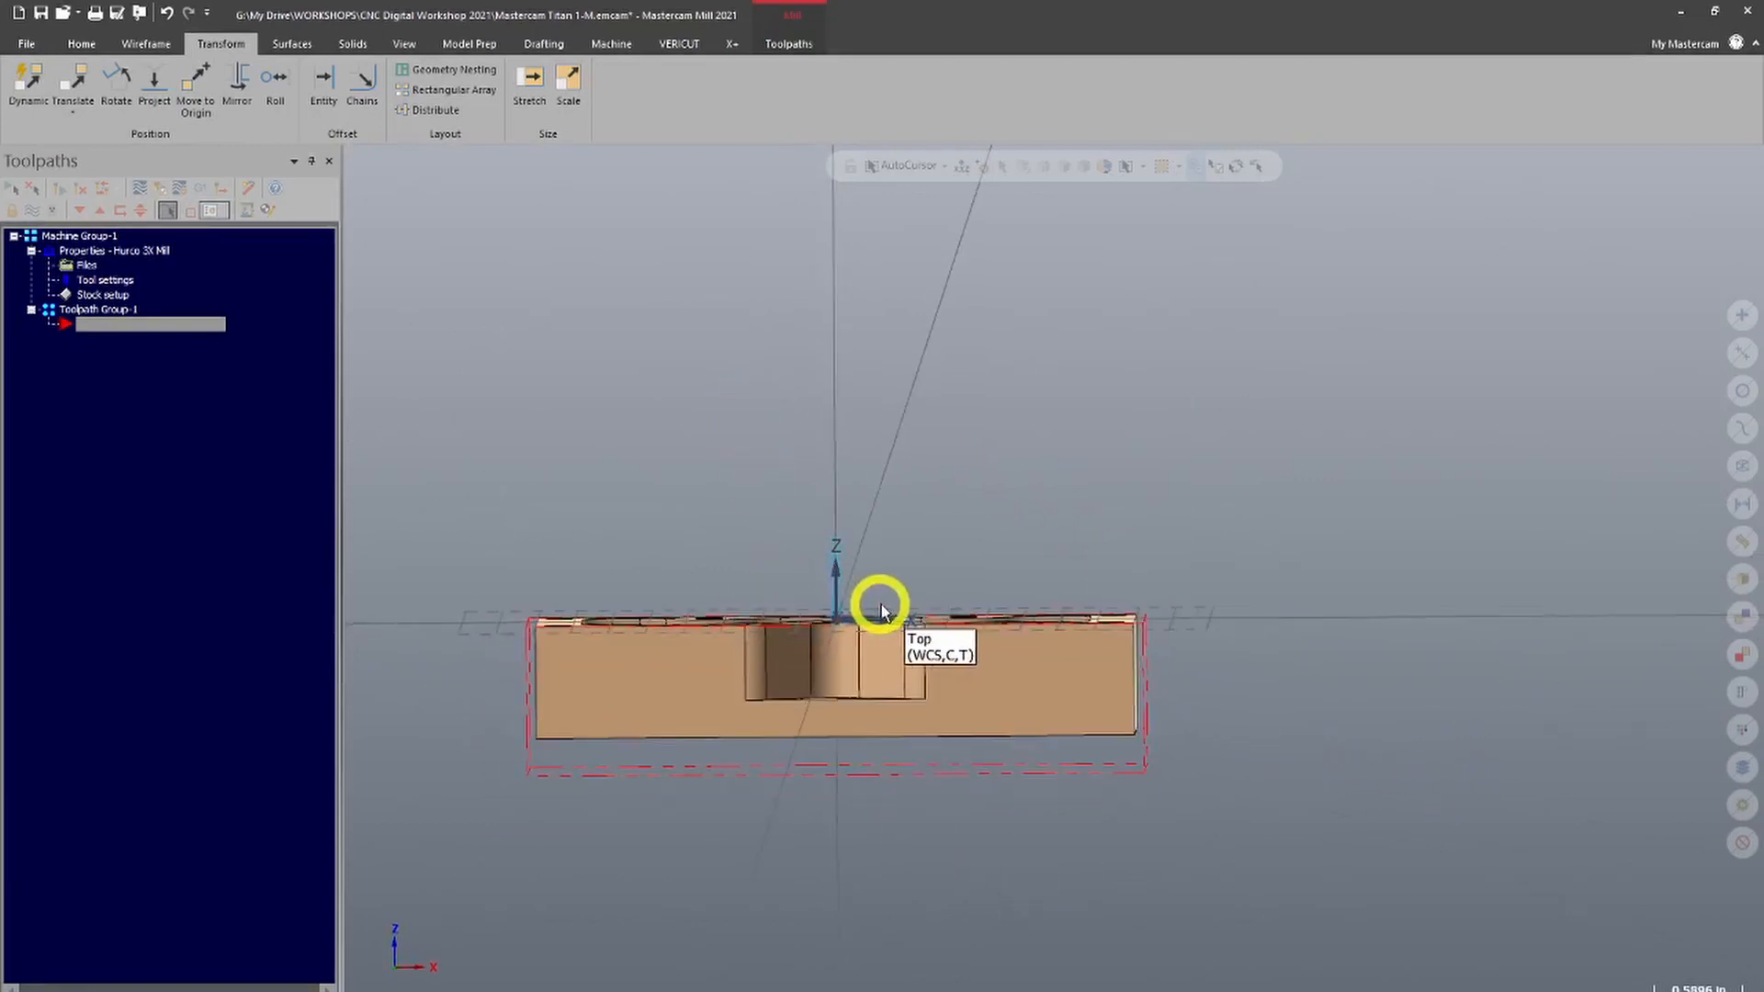
middle_click_drag(669, 502, 440, 743)
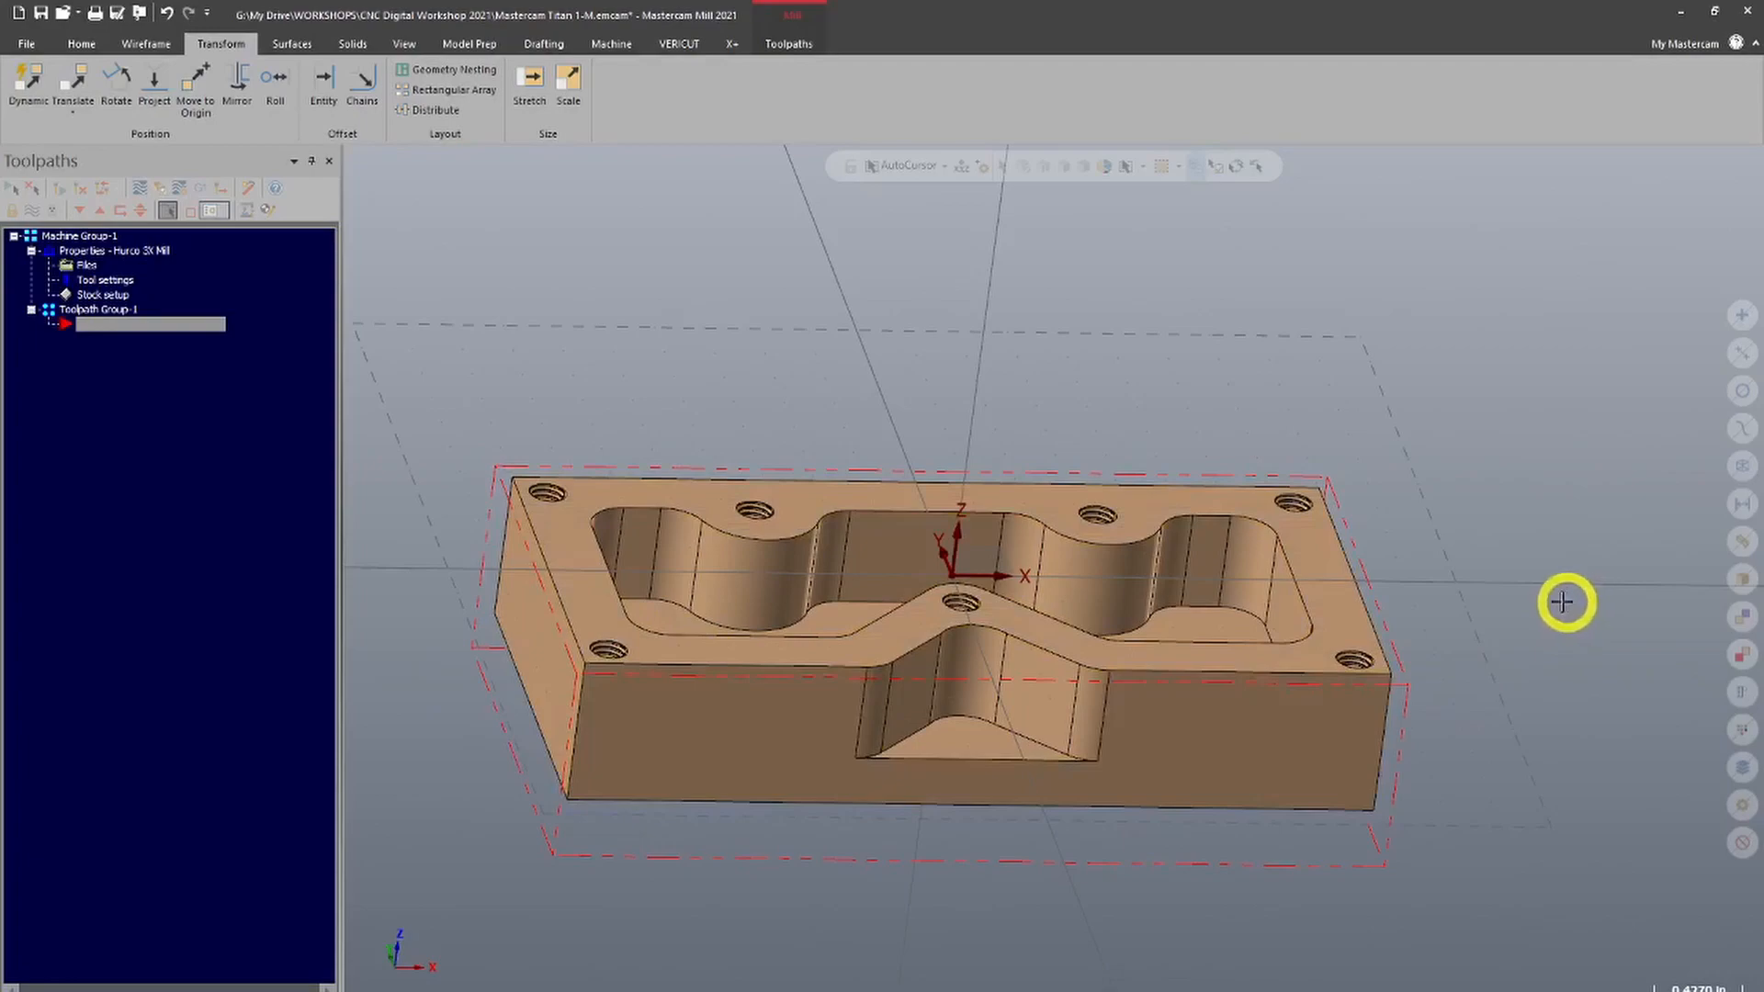
middle_click_drag(1153, 405, 1087, 355)
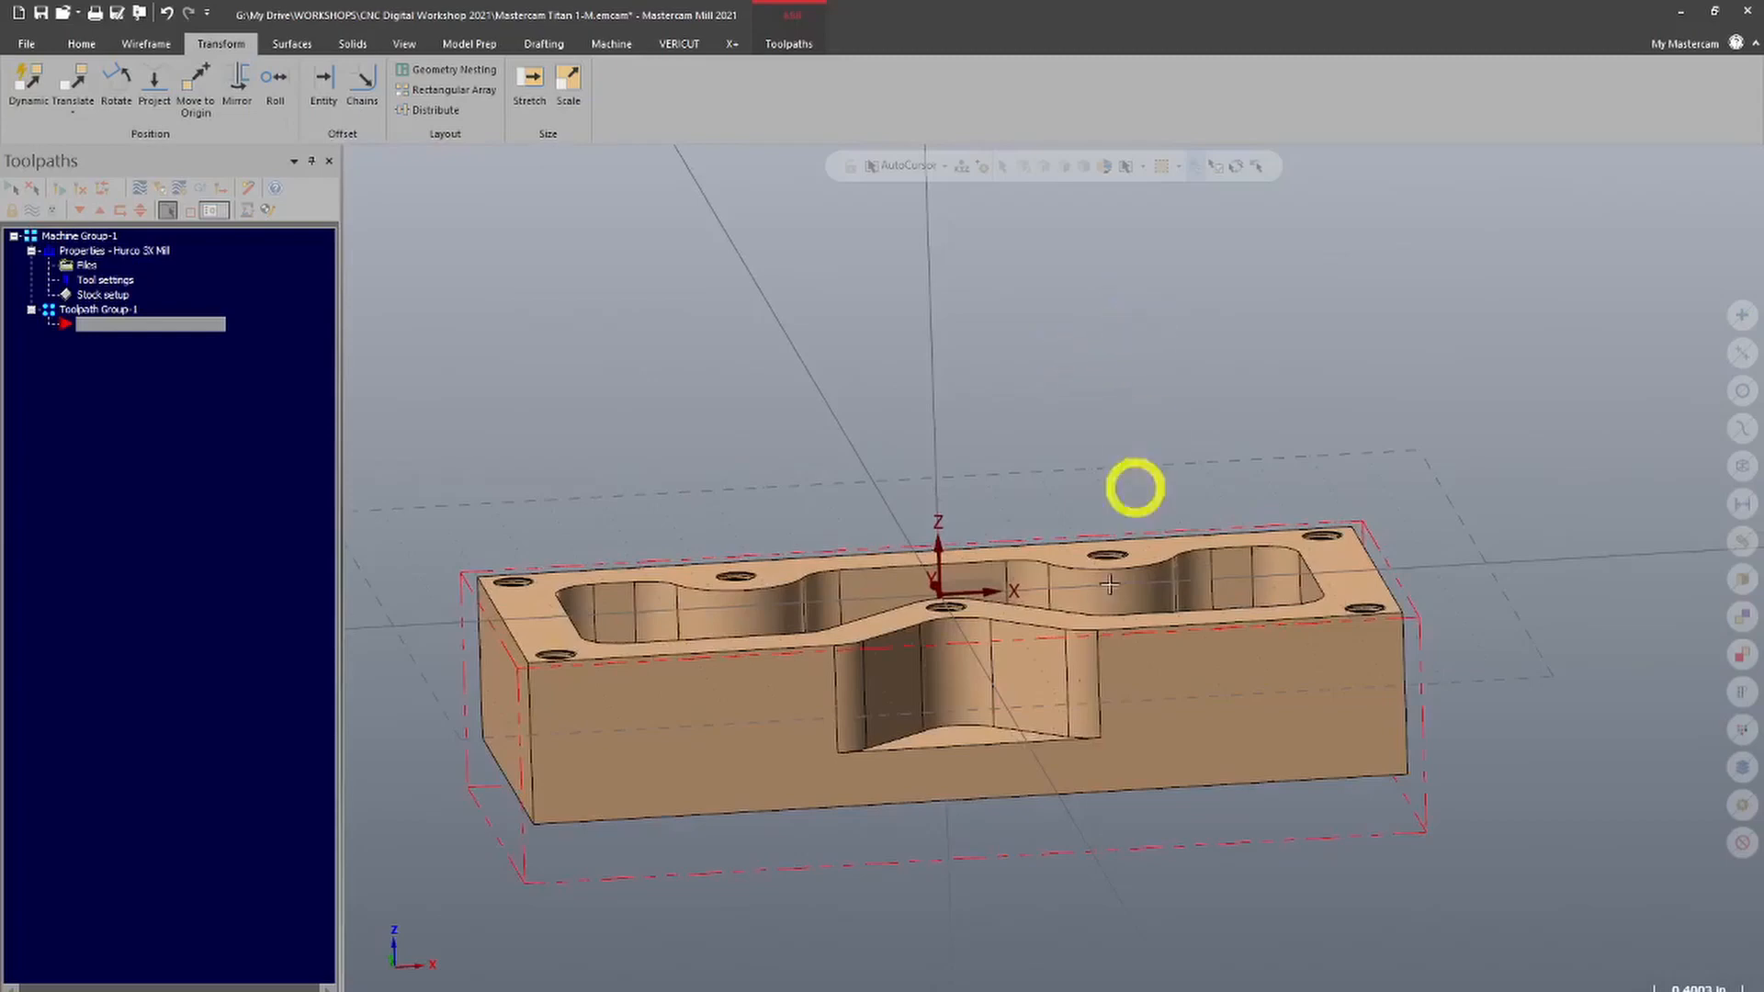
middle_click_drag(570, 598, 804, 574)
middle_click_drag(712, 611, 873, 853)
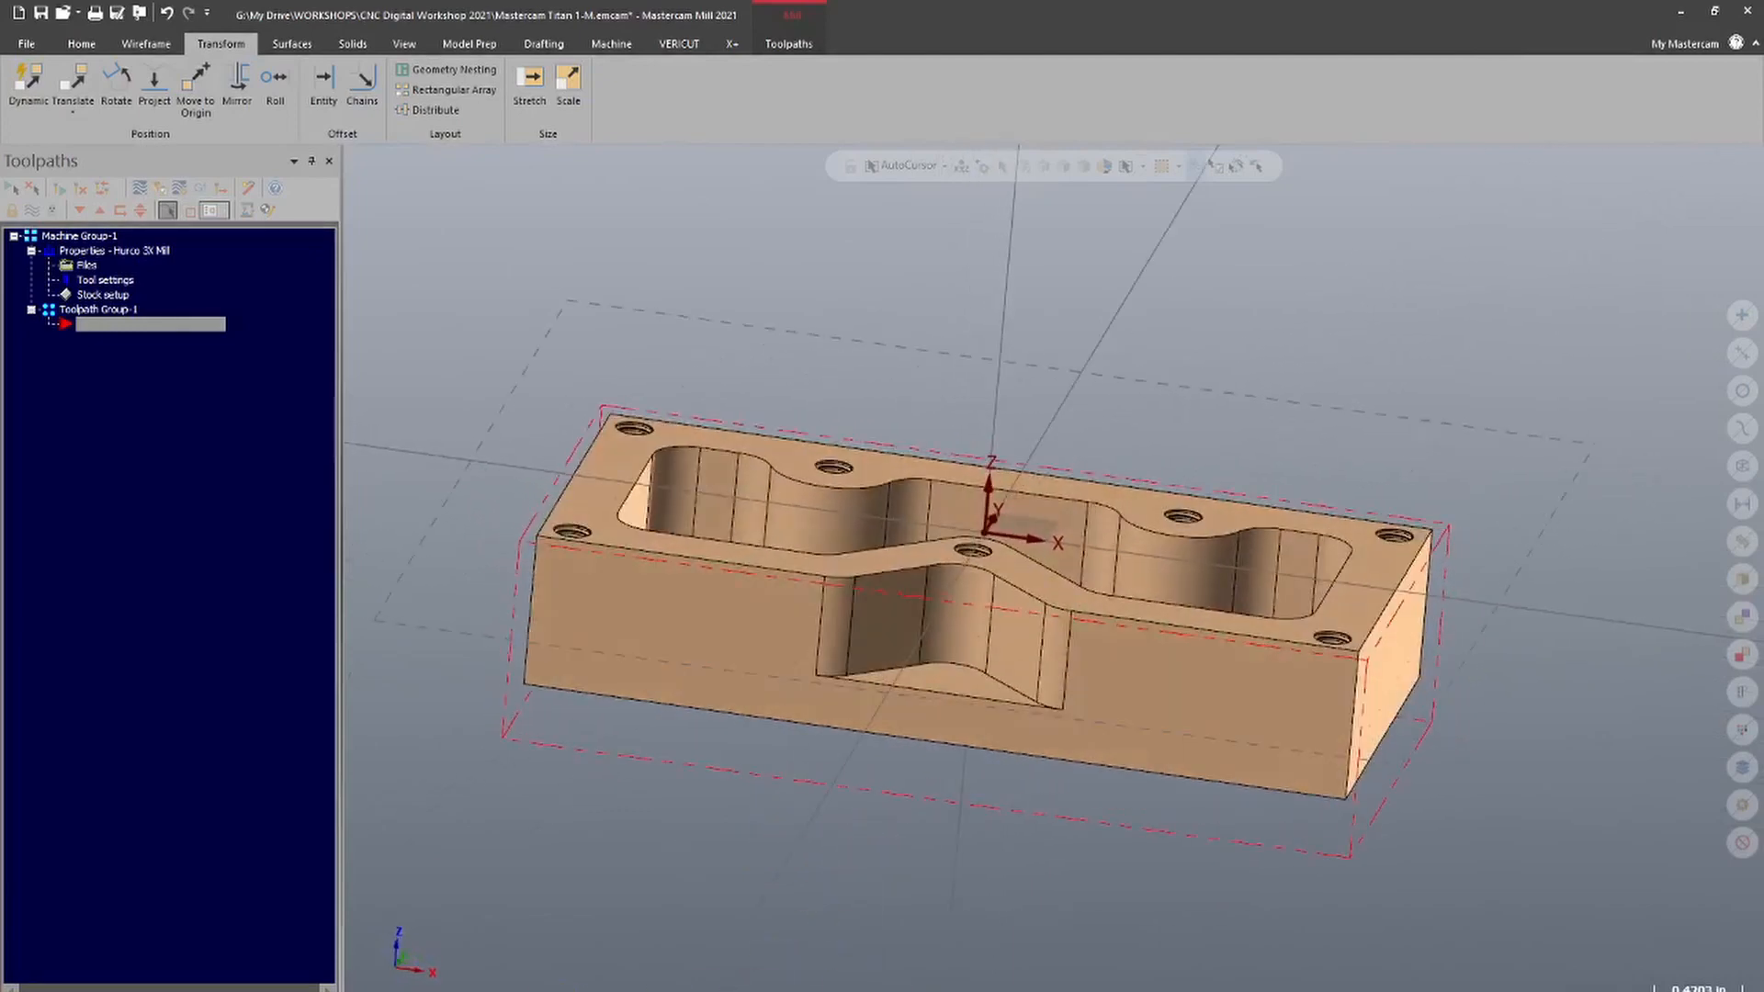
mouse_move(922, 991)
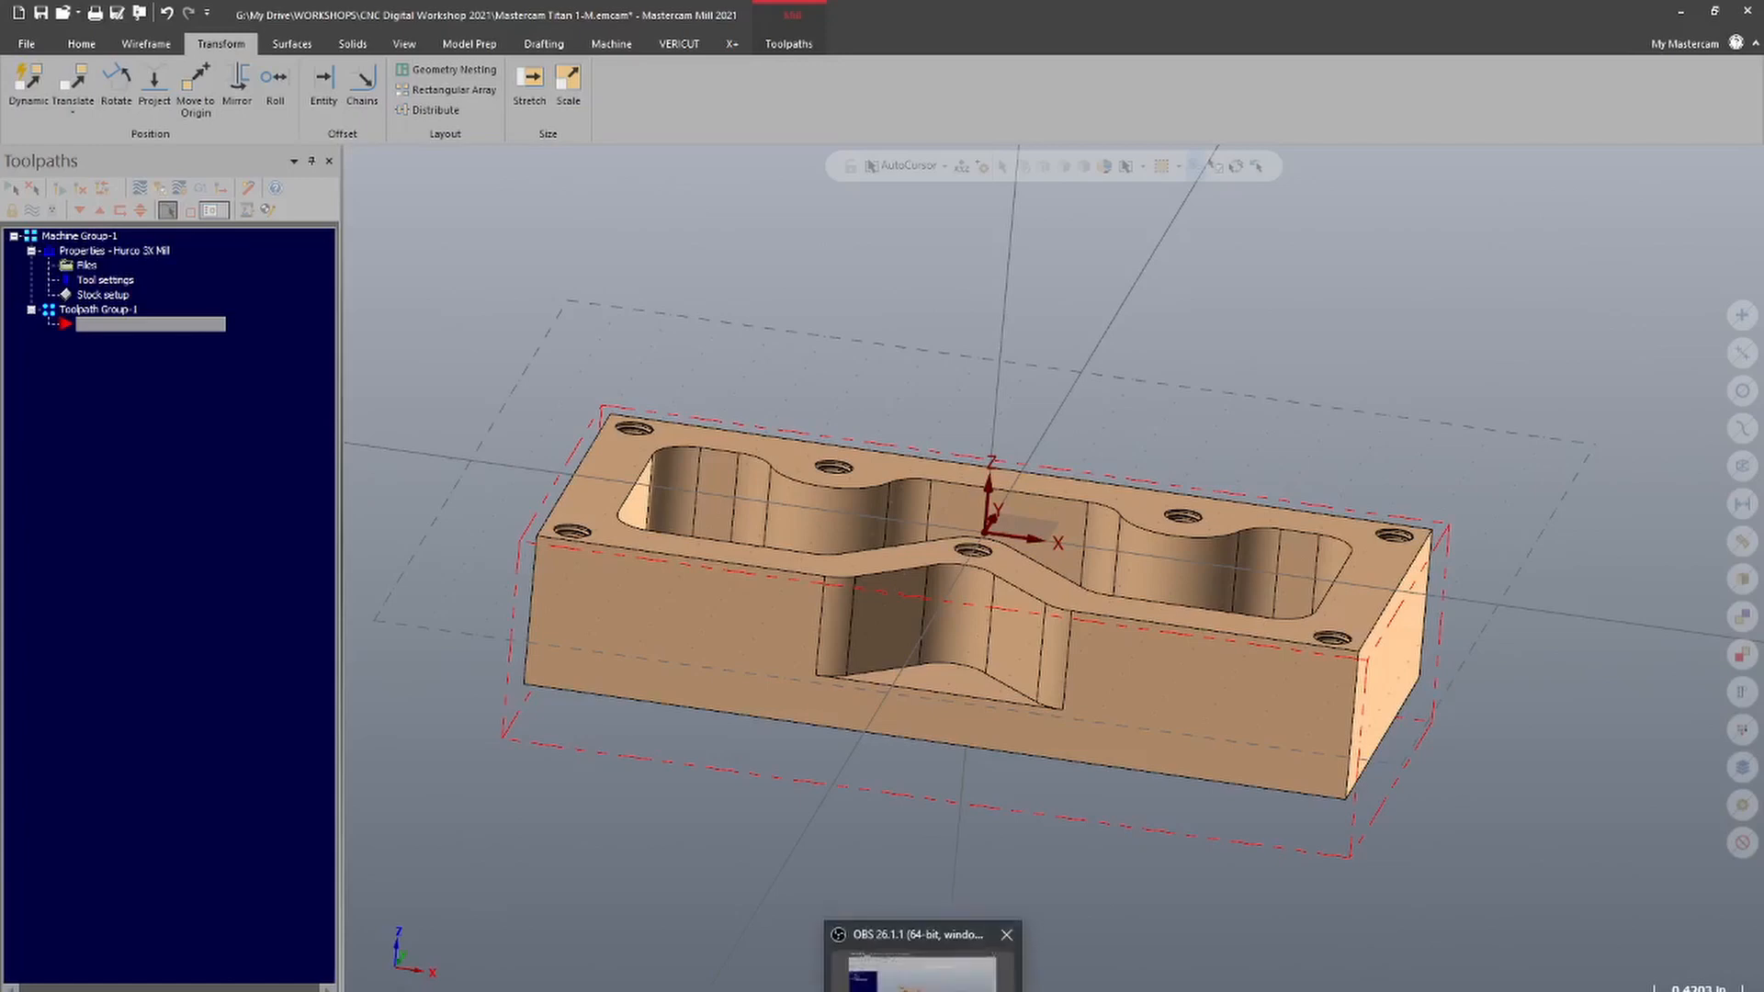